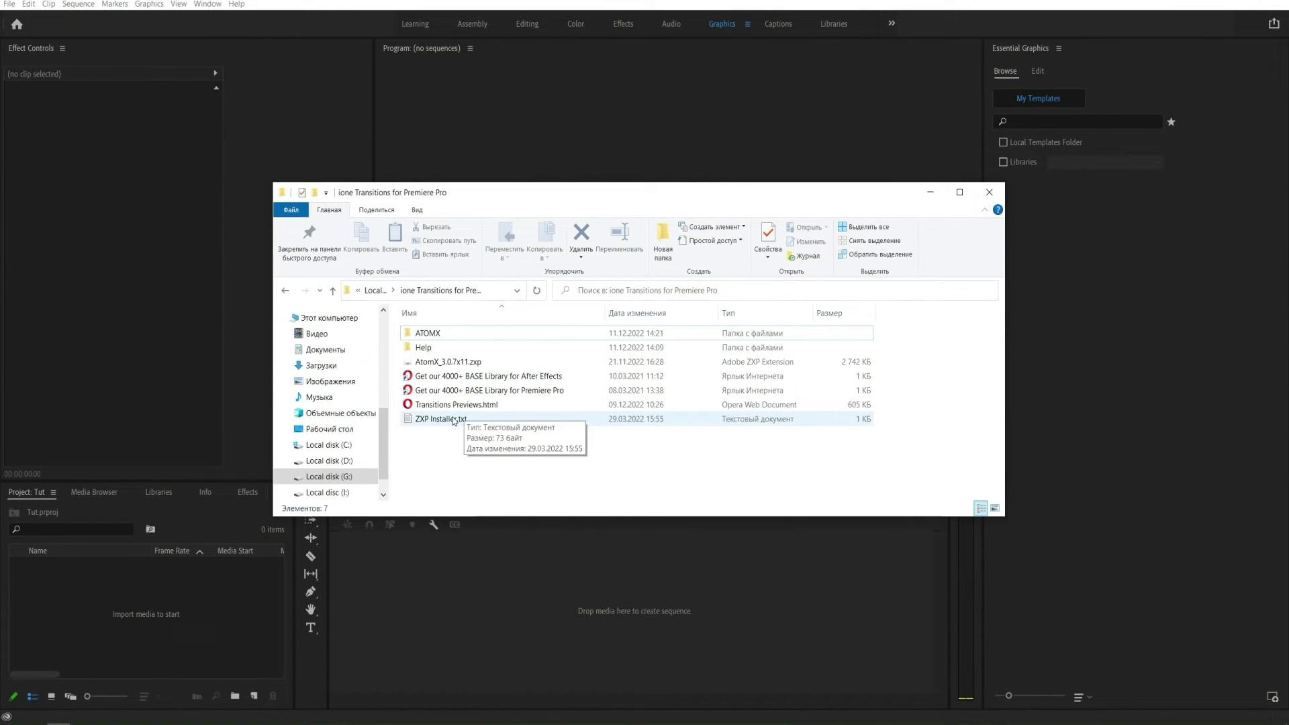
# Open the ZXP installer notes file, select its download link, then close it
pyautogui.doubleClick(440, 419)
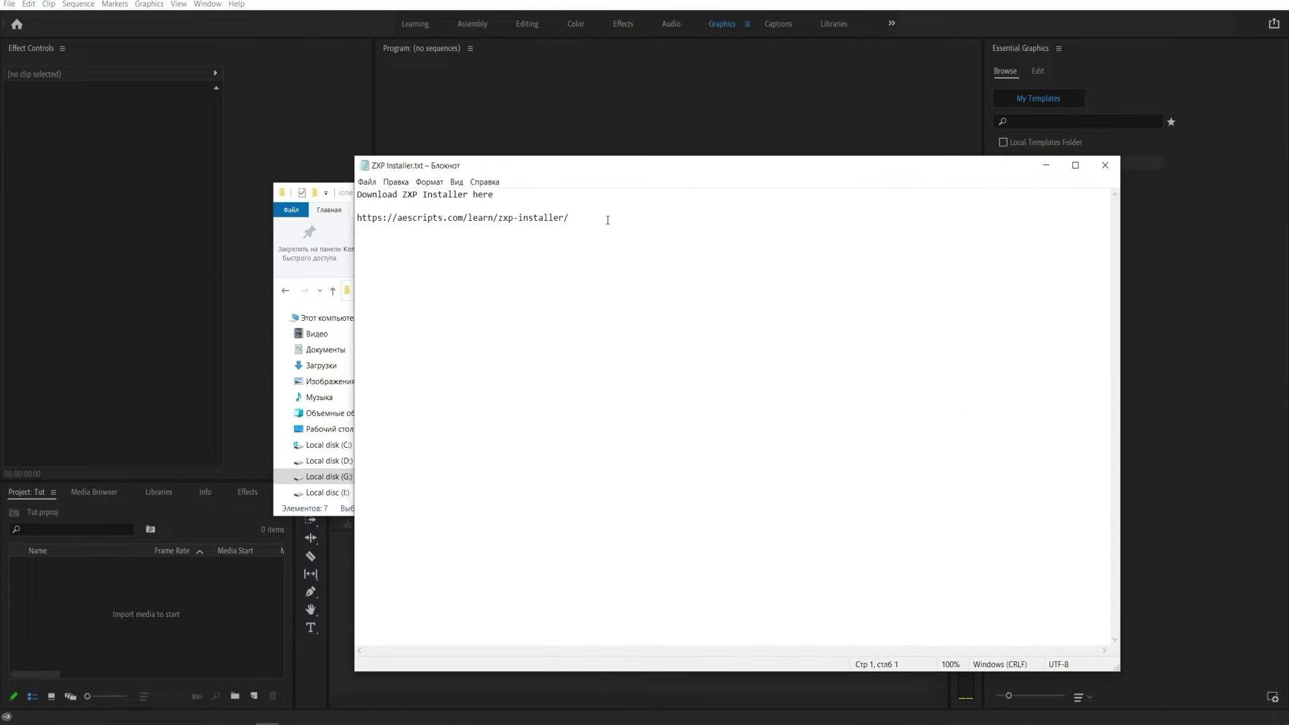
pyautogui.moveTo(569, 218); pyautogui.dragTo(375, 222)
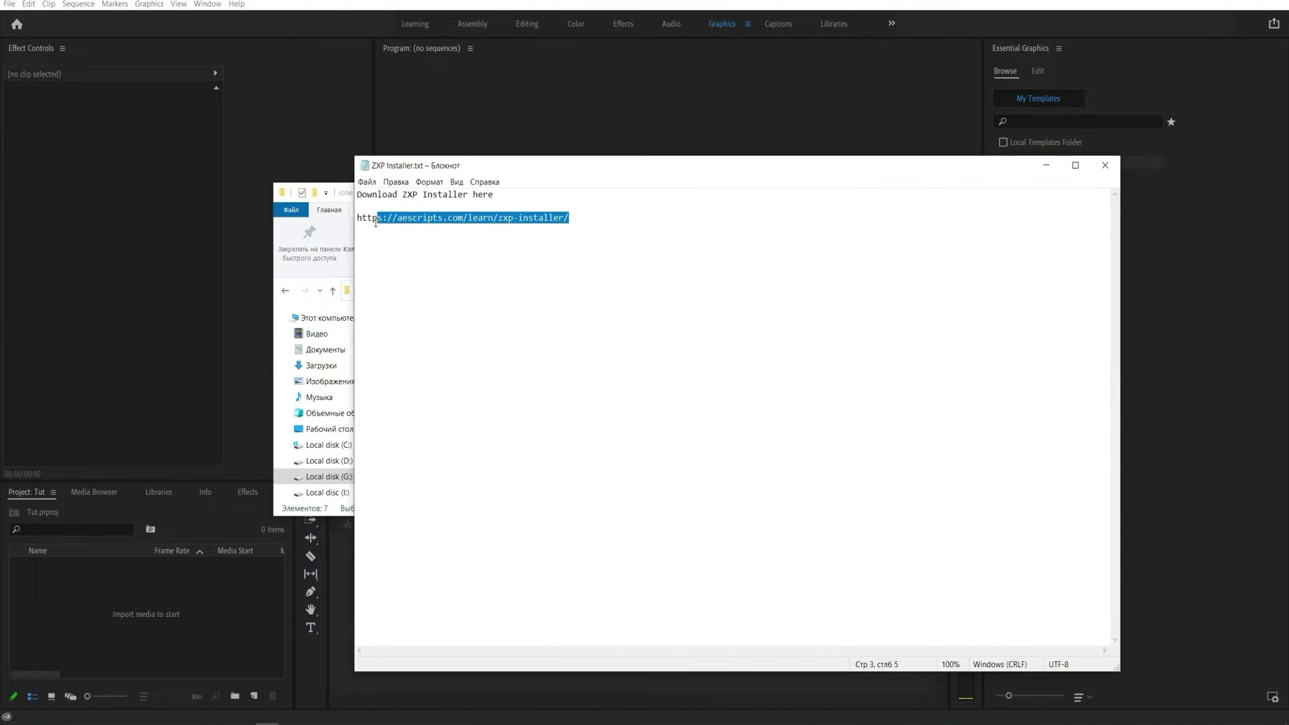
pyautogui.click(1104, 165)
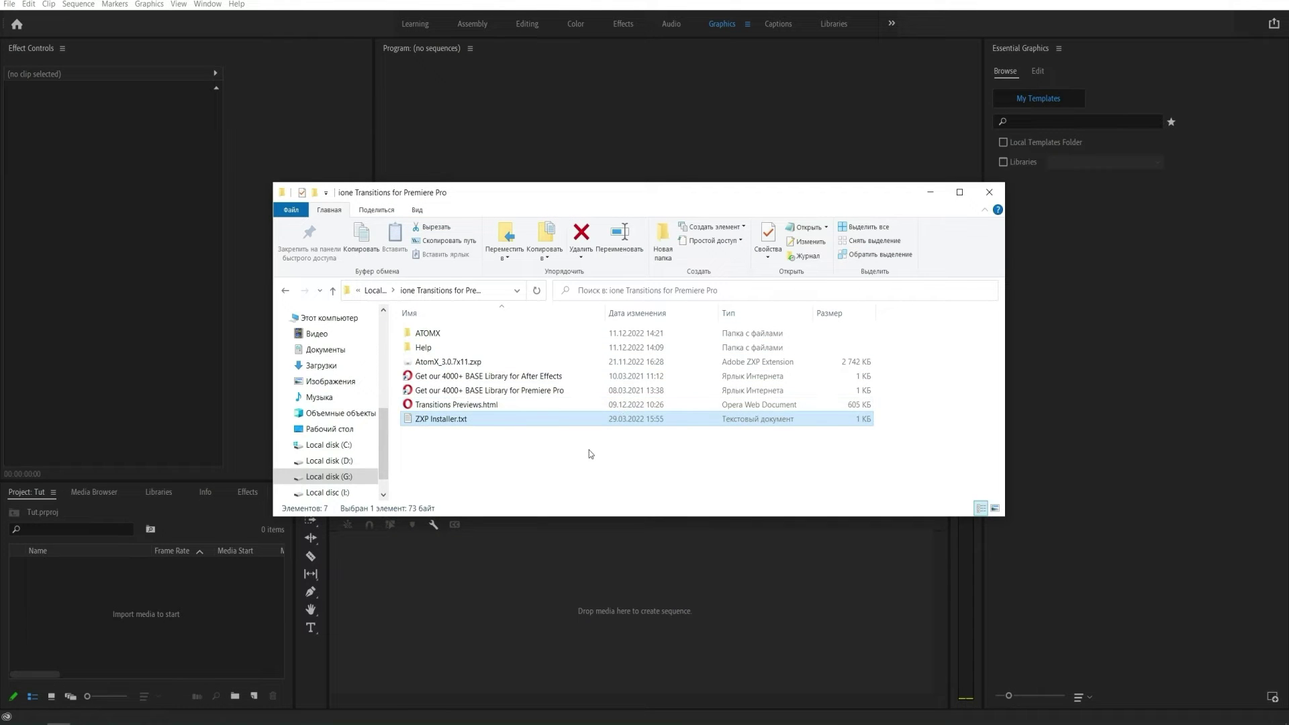
pyautogui.click(589, 454)
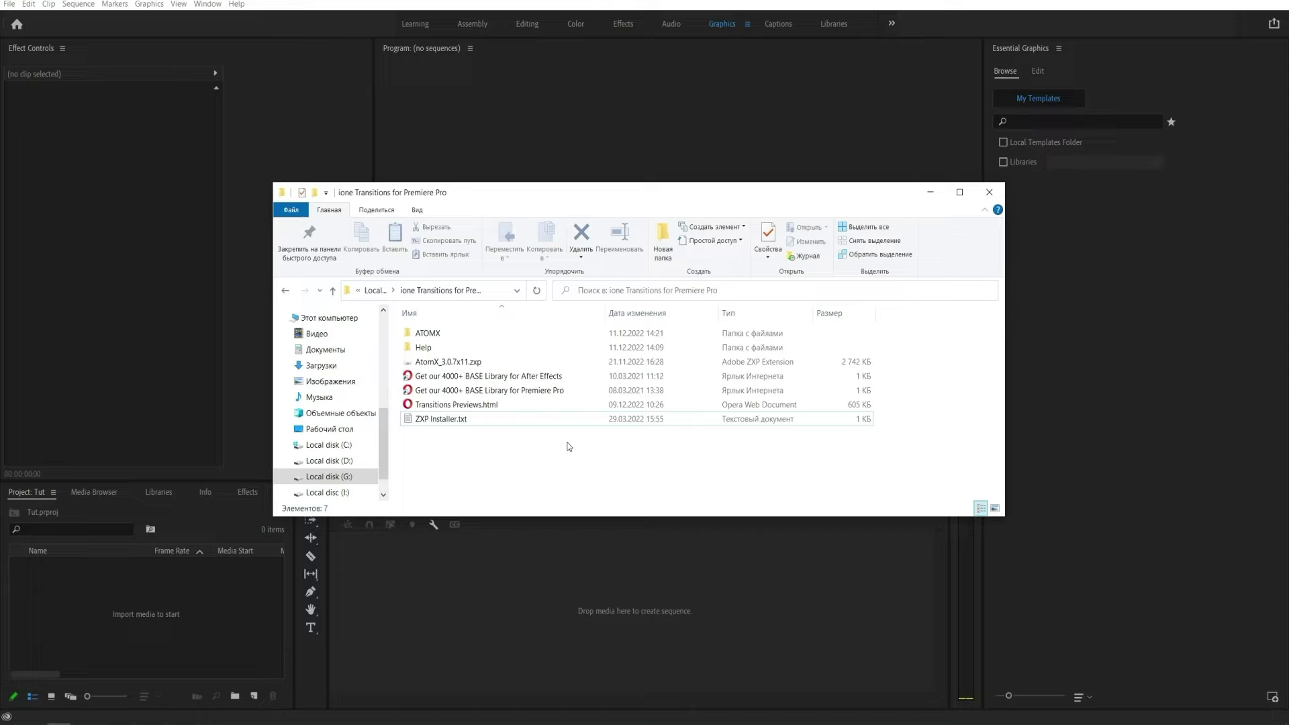
# Install AtomX 3.0.7 from AtomX_3.0.7x11.zxp and close the ZXP Installer when done
pyautogui.doubleClick(506, 363)
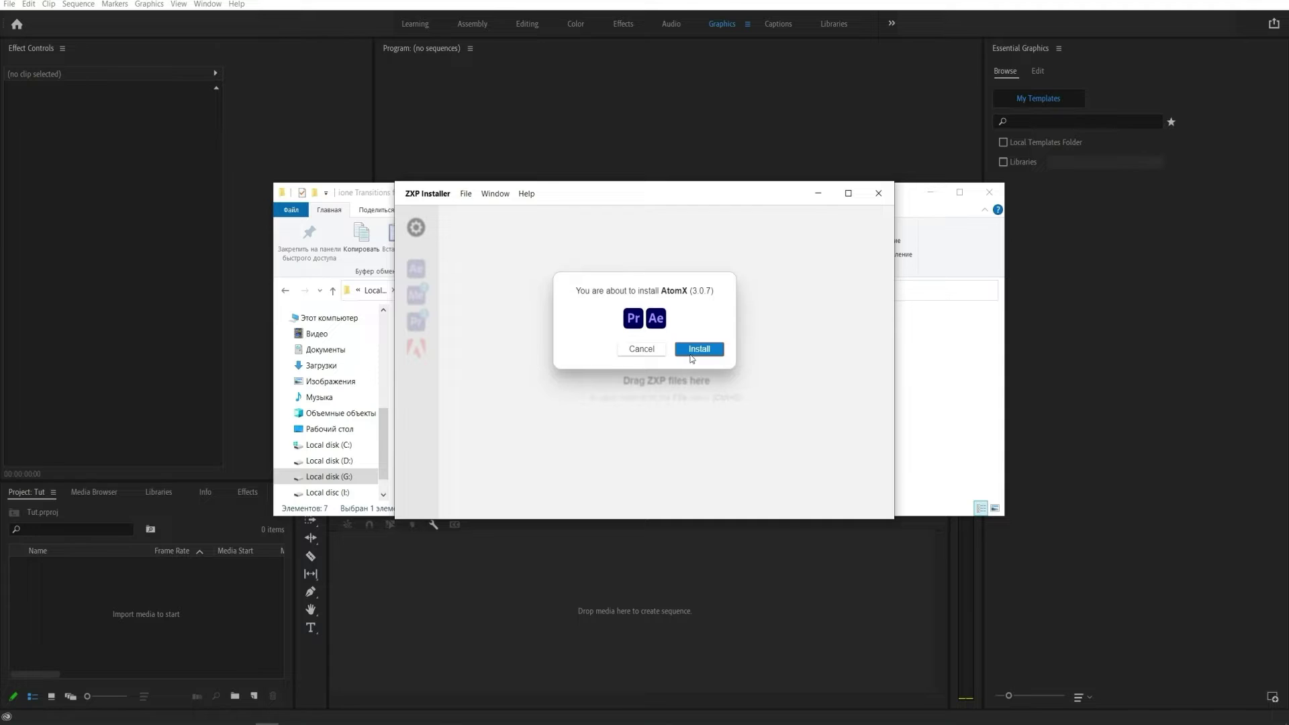
pyautogui.click(691, 356)
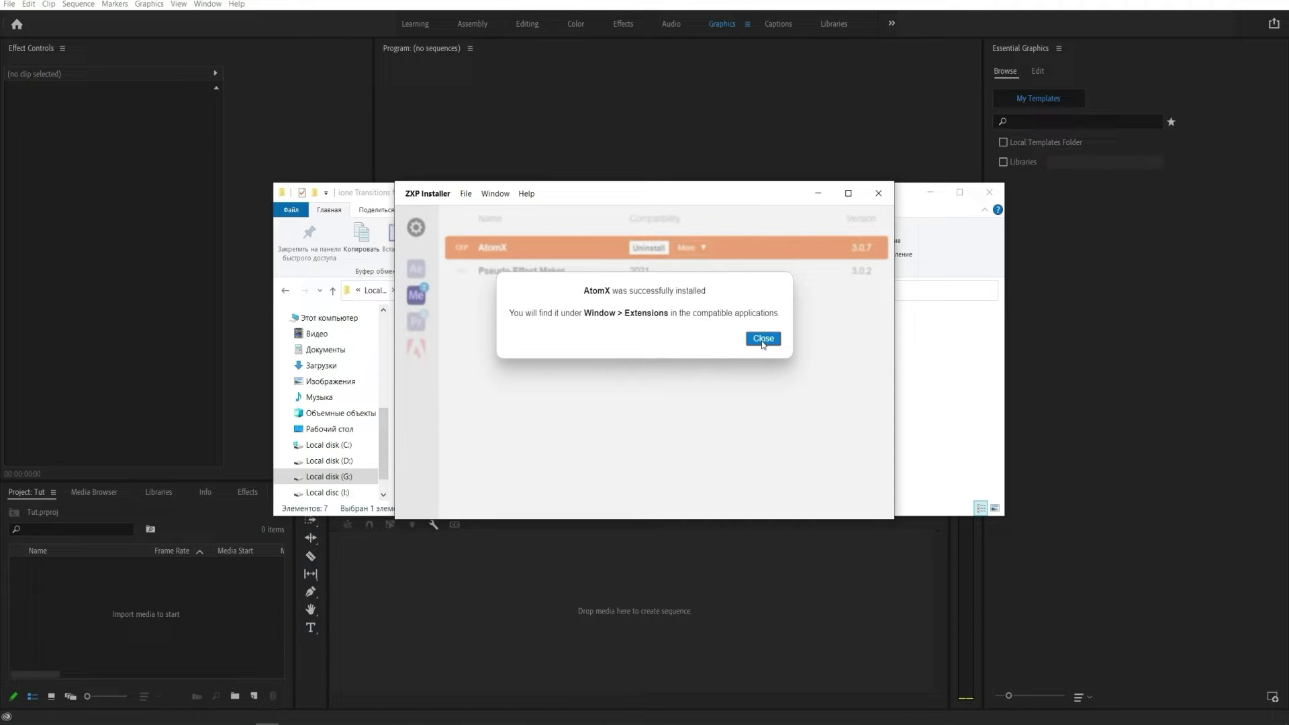
pyautogui.click(762, 341)
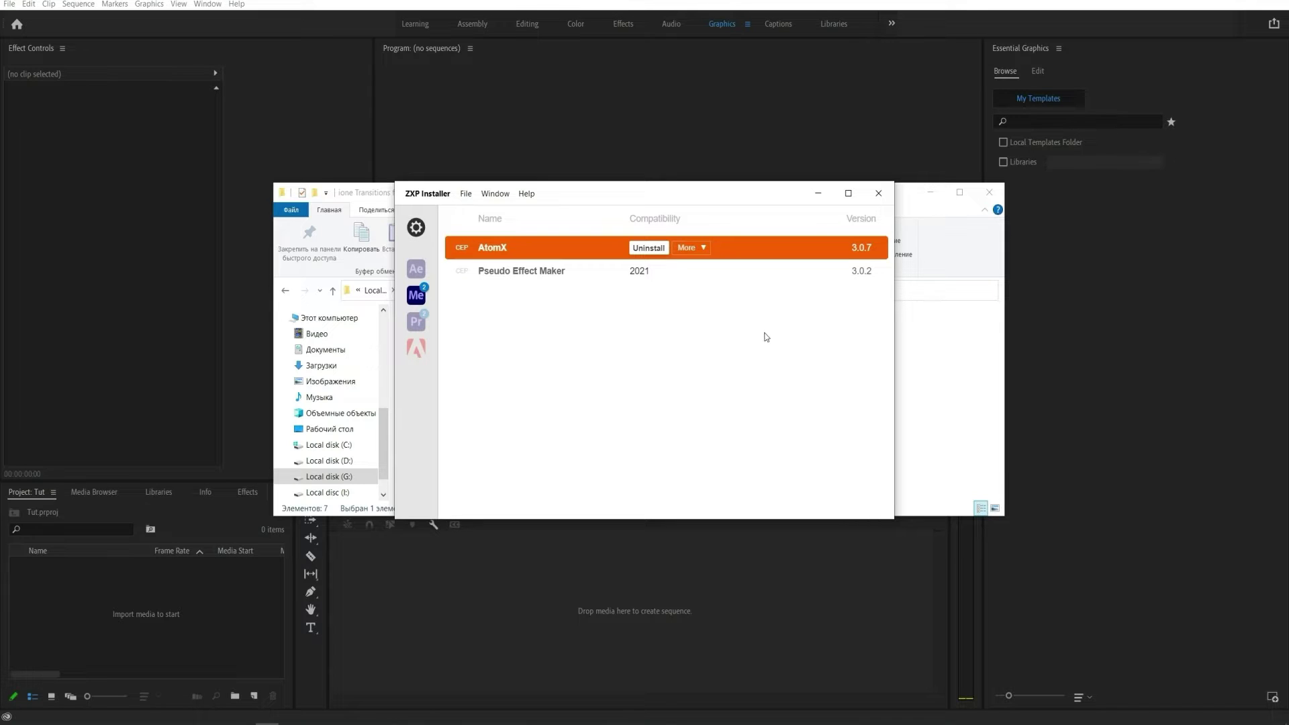
pyautogui.click(878, 192)
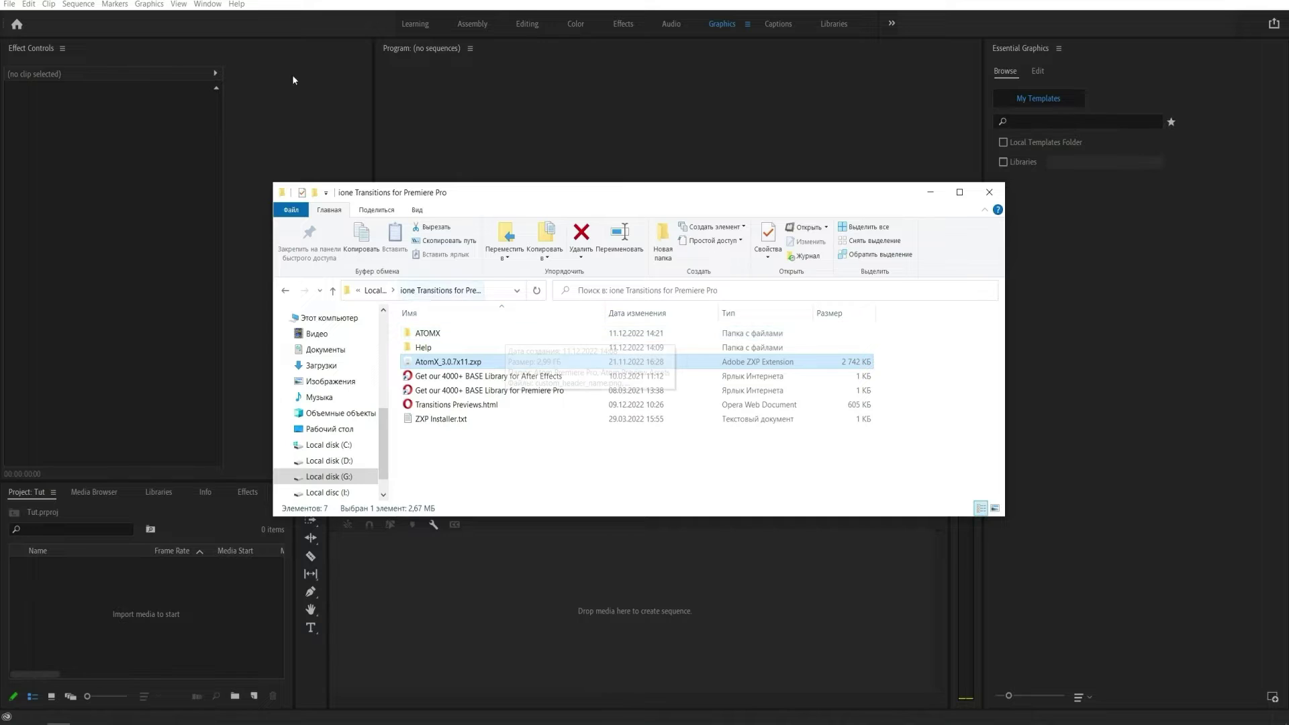
# Open the AtomX panel via Window > Extensions > AtomX to show its BASE Library
pyautogui.click(207, 4)
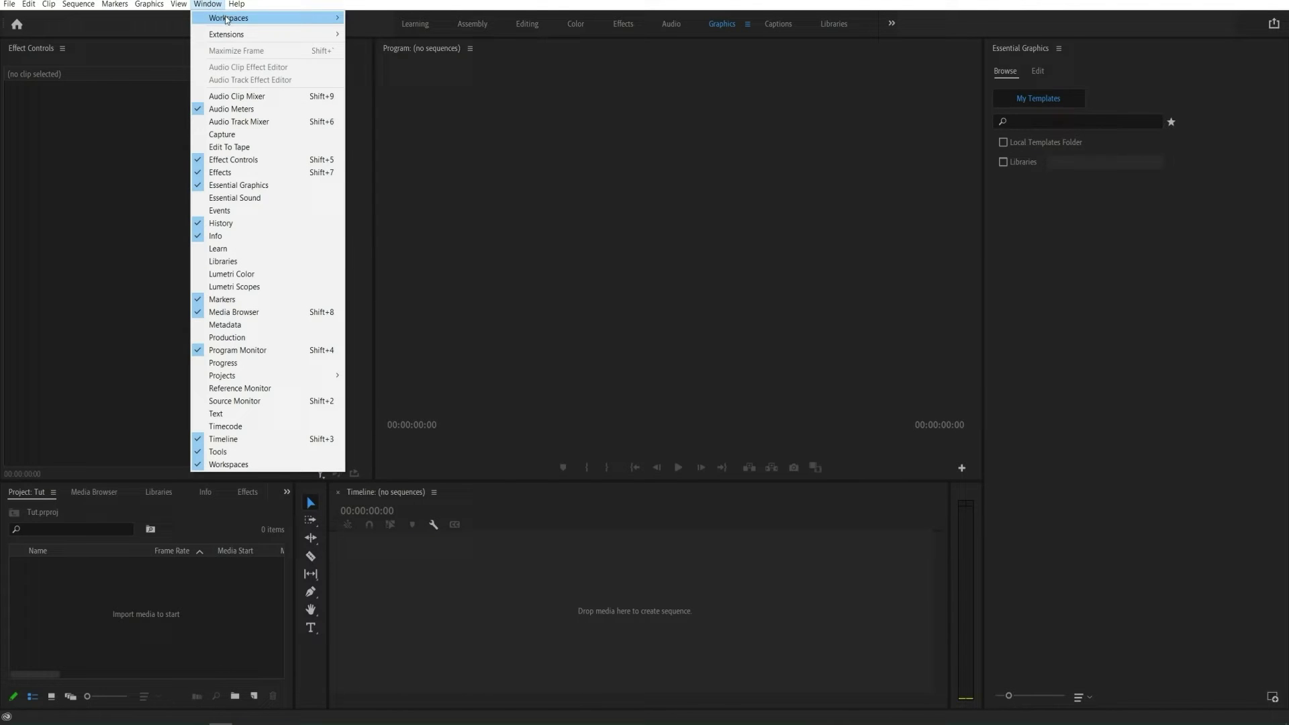
pyautogui.moveTo(233, 34)
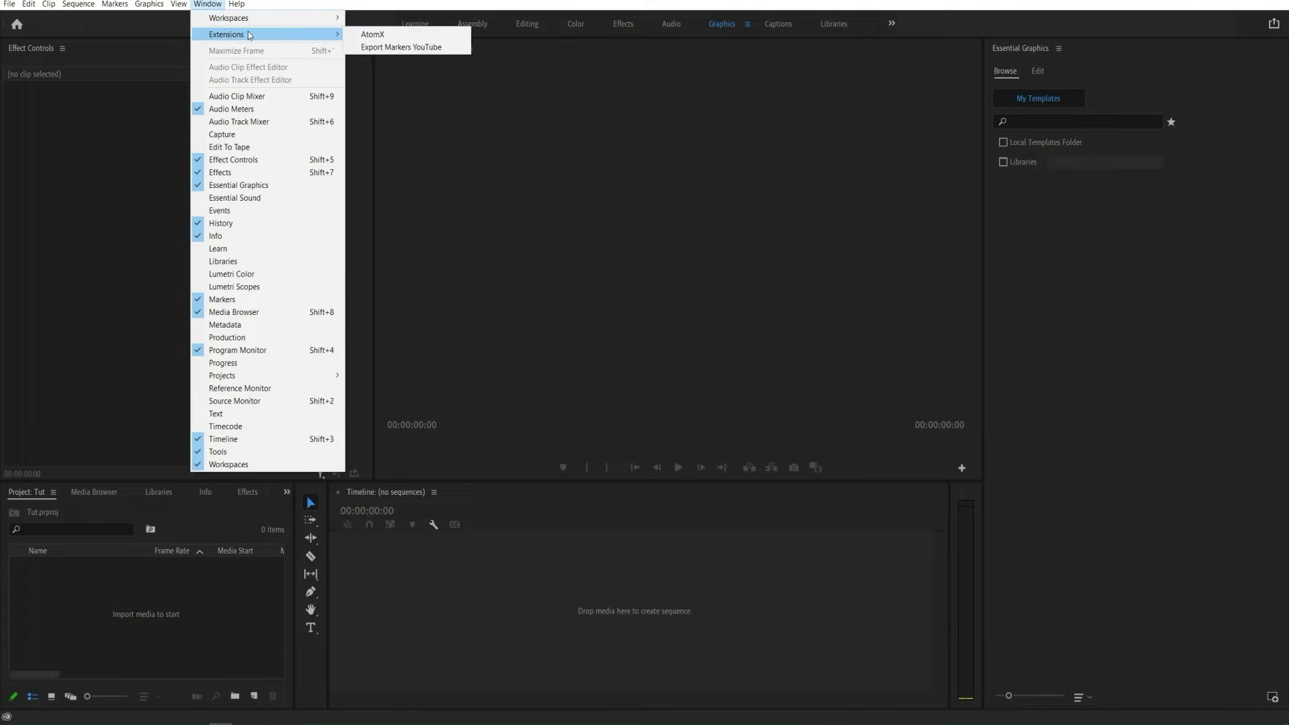
pyautogui.click(373, 34)
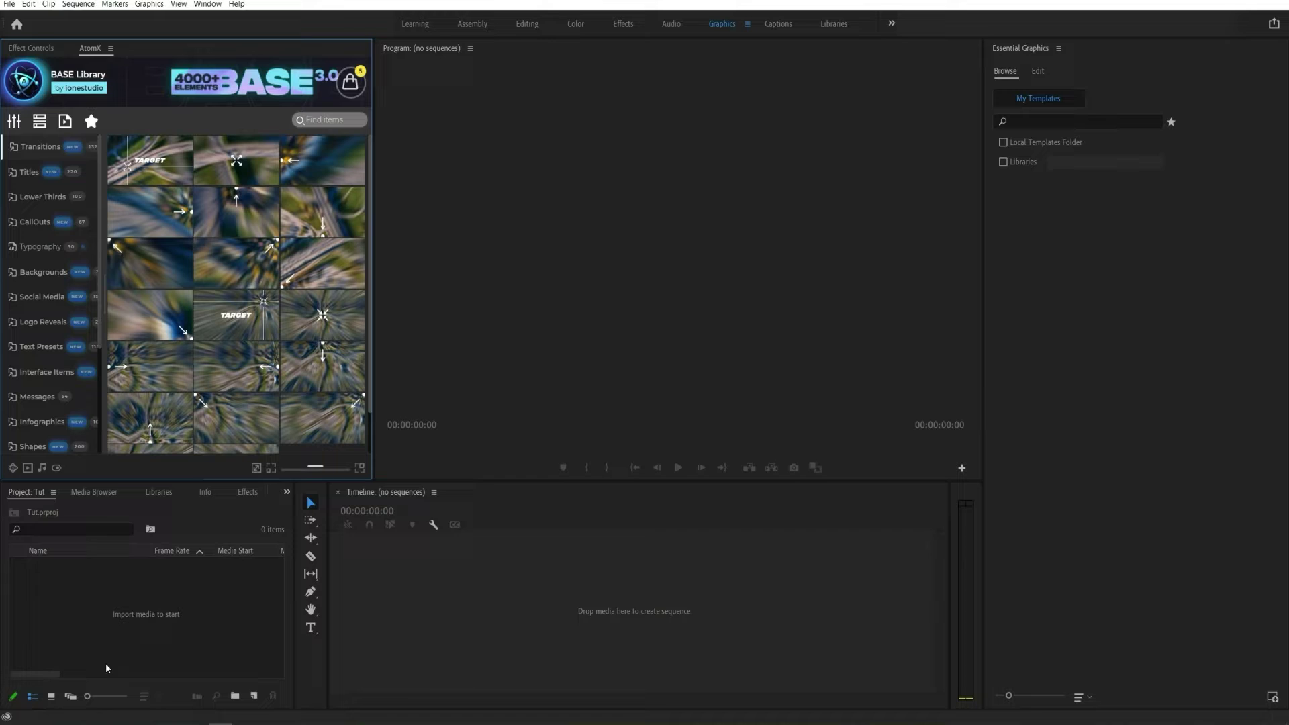
# Drag the ione Transitions for Premiere Pro.atom package from the ATOMX folder onto the AtomX panel
pyautogui.hotkey('alt', 'Tab')
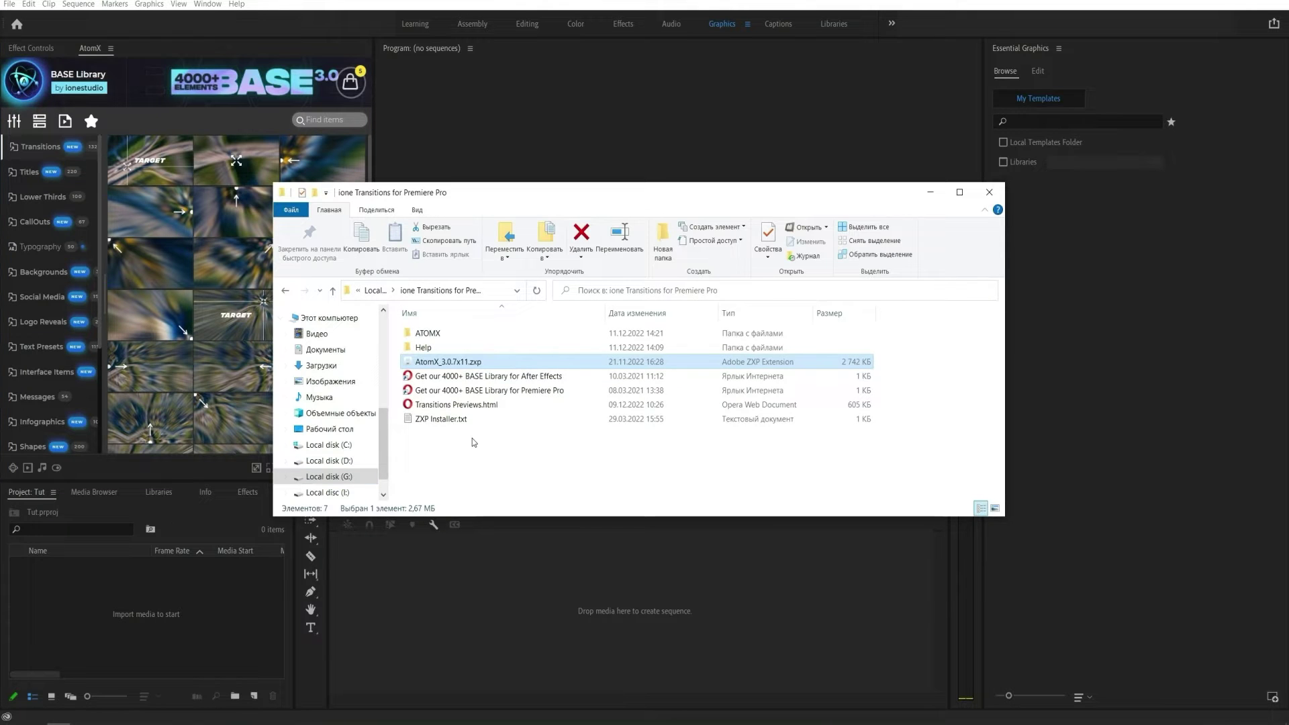
pyautogui.click(486, 337)
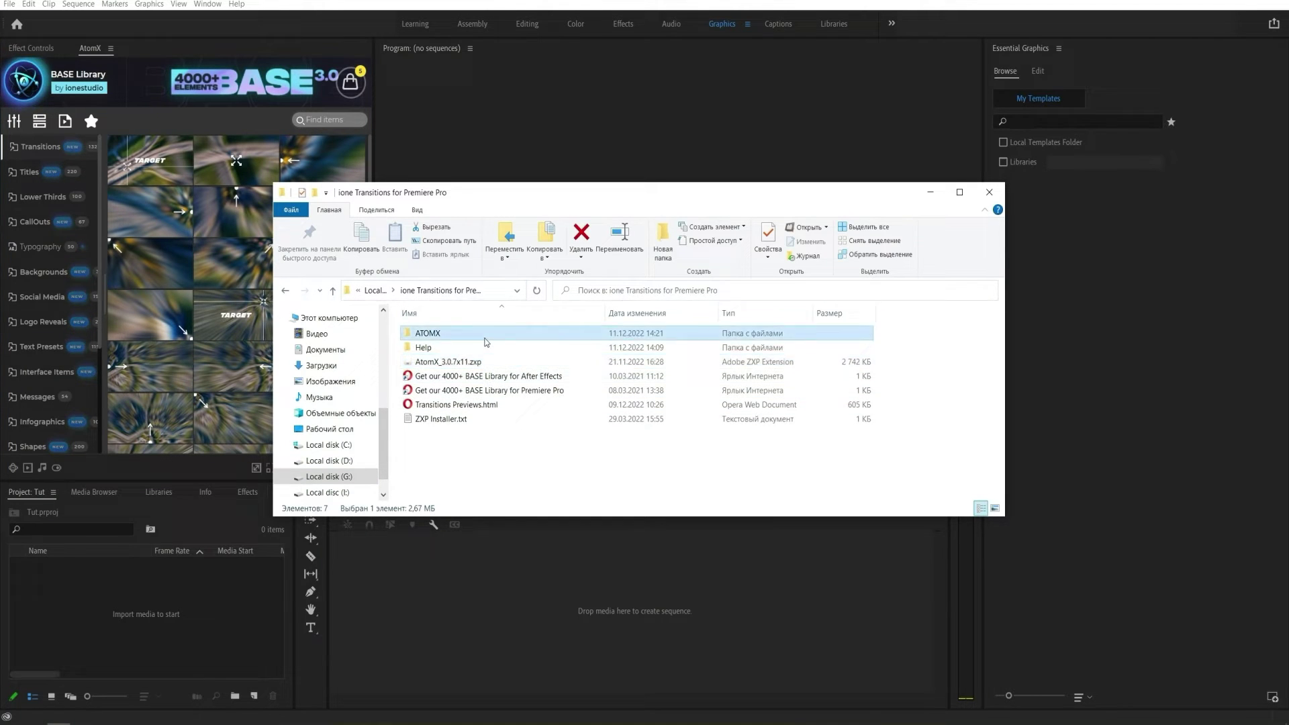
pyautogui.doubleClick(487, 339)
pyautogui.click(519, 379)
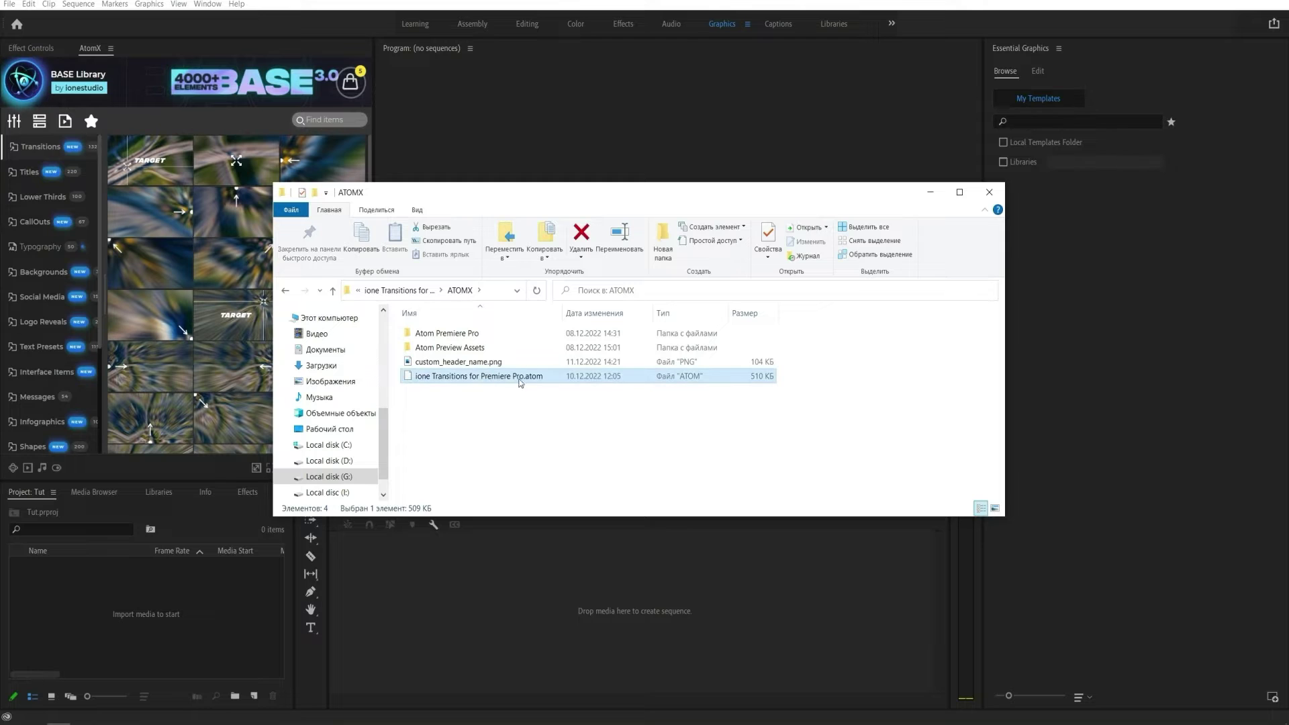
pyautogui.moveTo(518, 381); pyautogui.dragTo(213, 318)
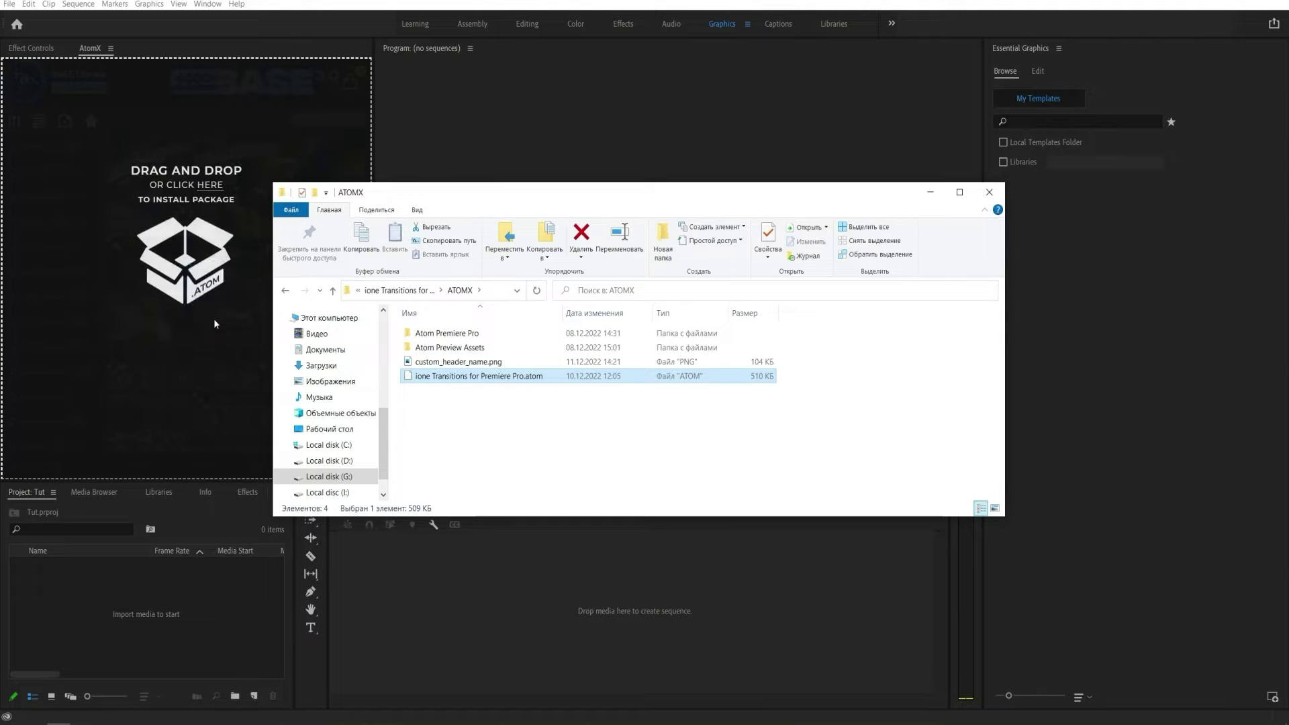
pyautogui.click(930, 193)
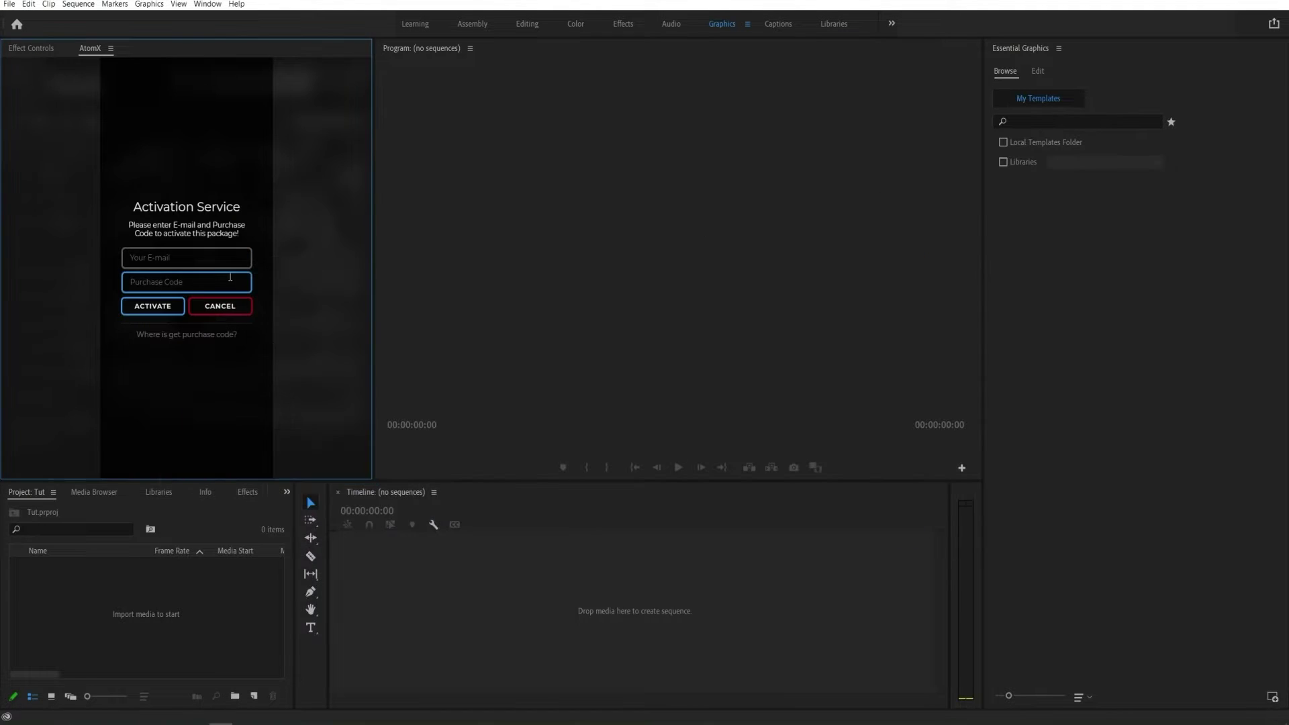
# Activate the package as a portable install using Do not copy, and continue
pyautogui.click(168, 309)
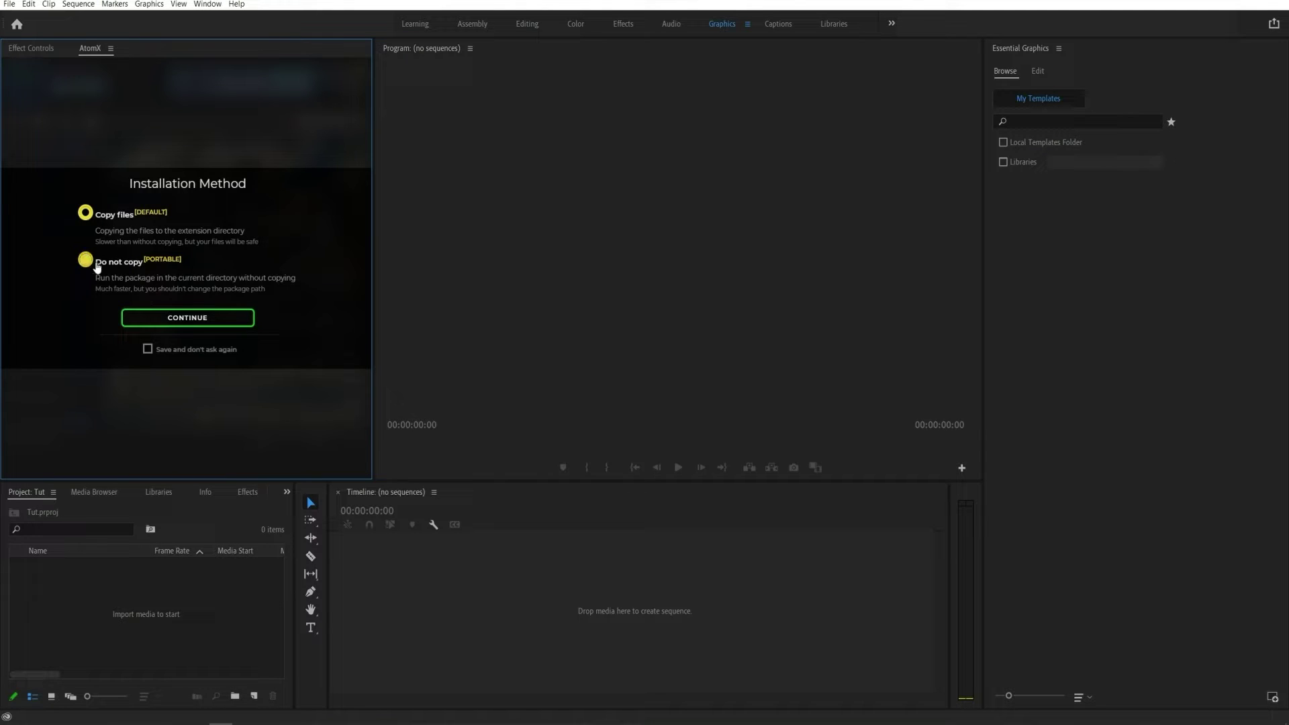
pyautogui.click(98, 265)
pyautogui.click(192, 321)
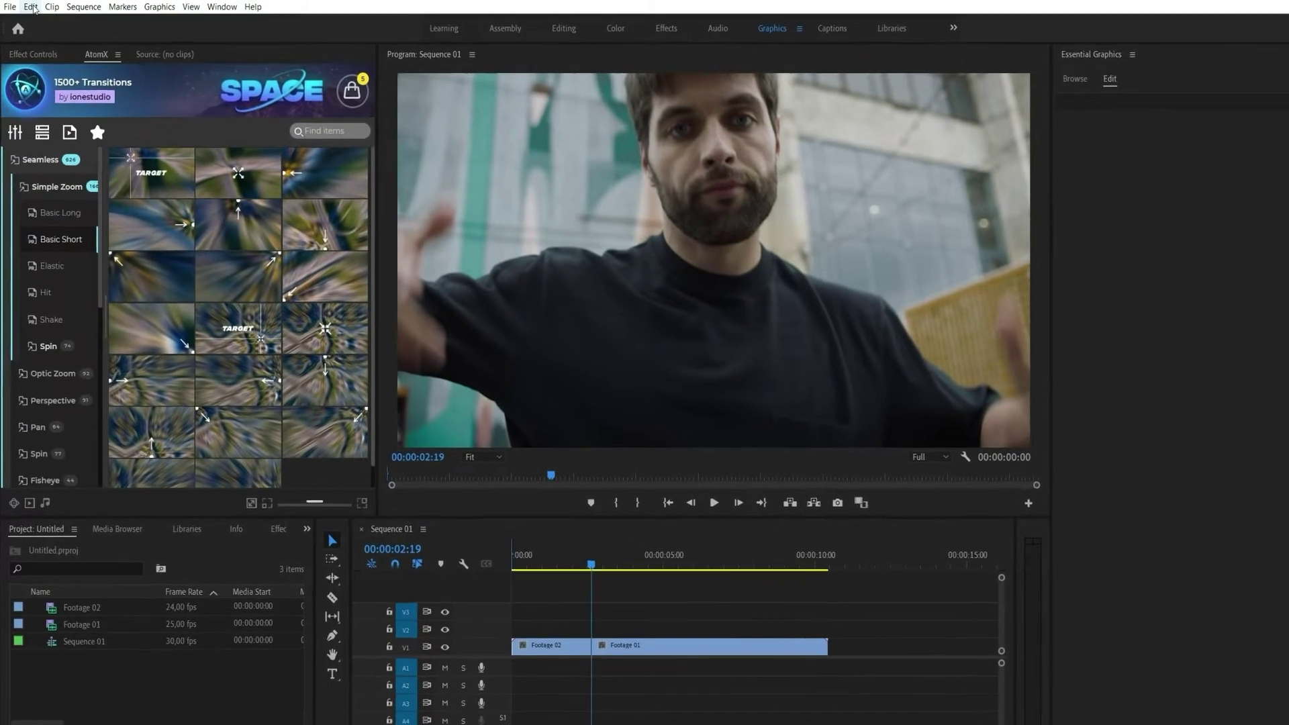
# Set Default Media Scaling to 'Scale to frame size' in Media preferences
pyautogui.click(29, 6)
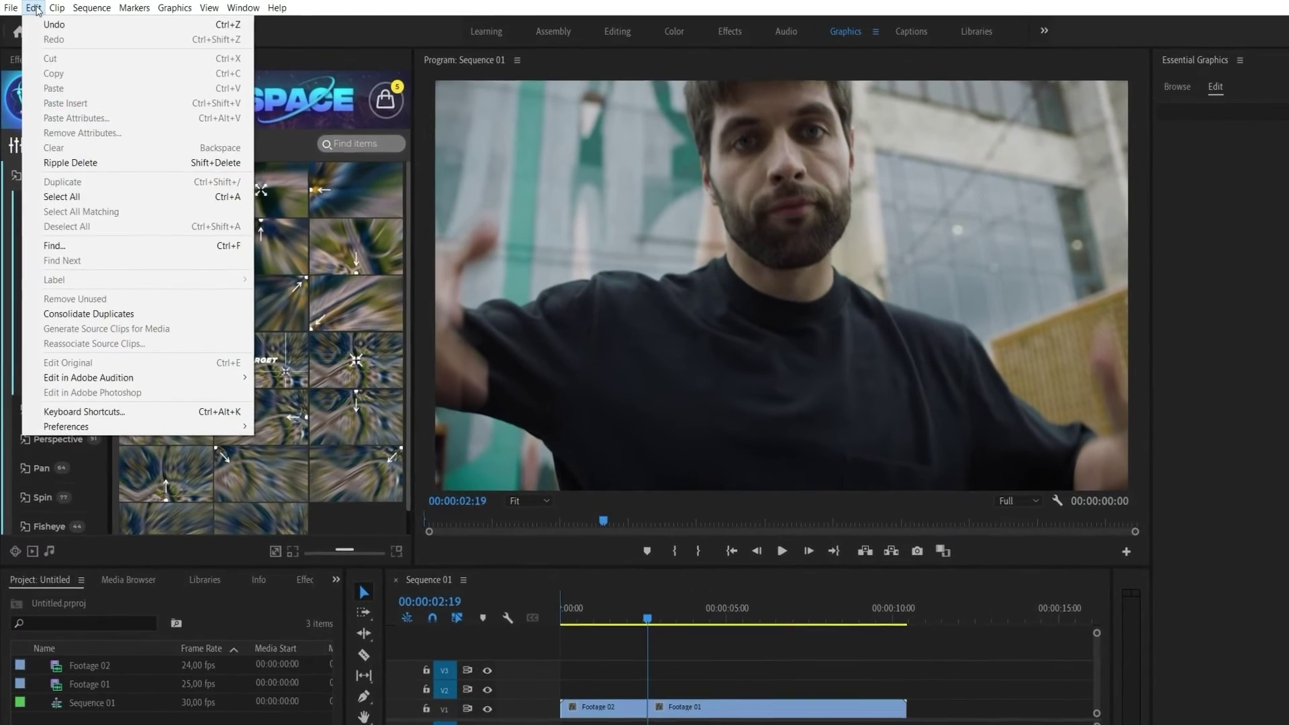
pyautogui.moveTo(173, 430)
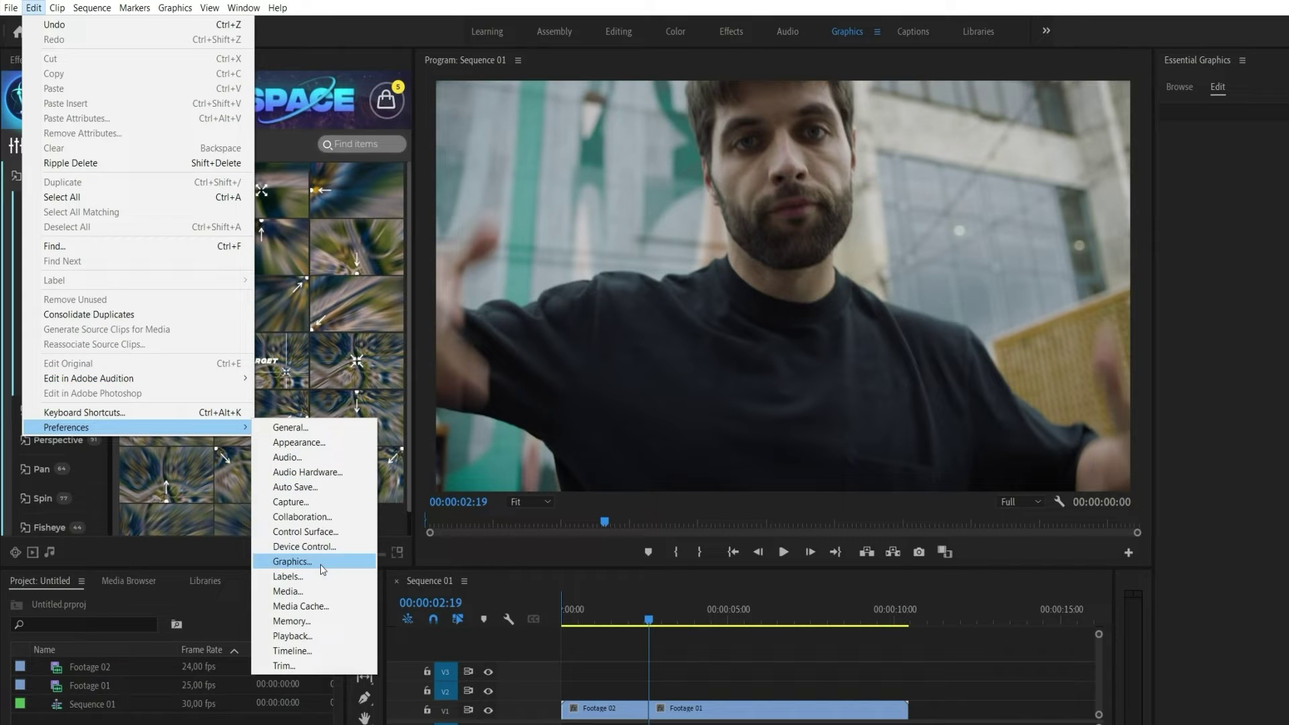
pyautogui.click(293, 592)
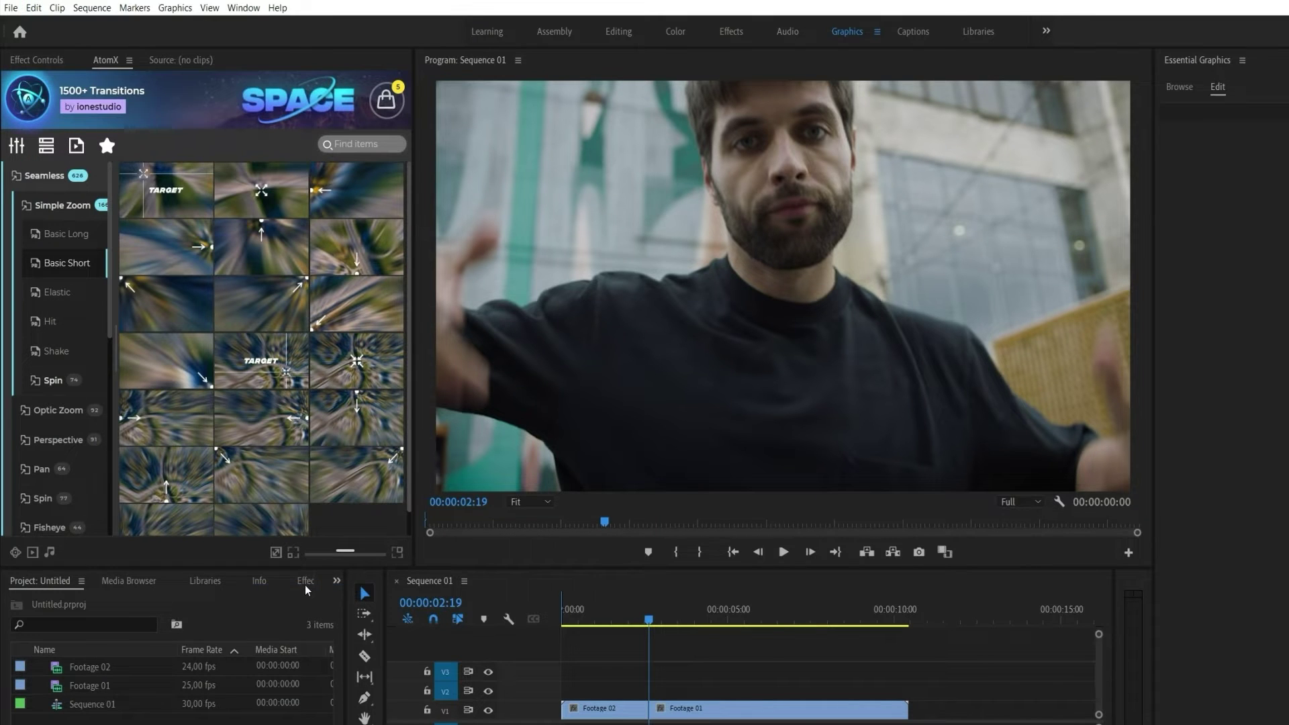
pyautogui.click(882, 288)
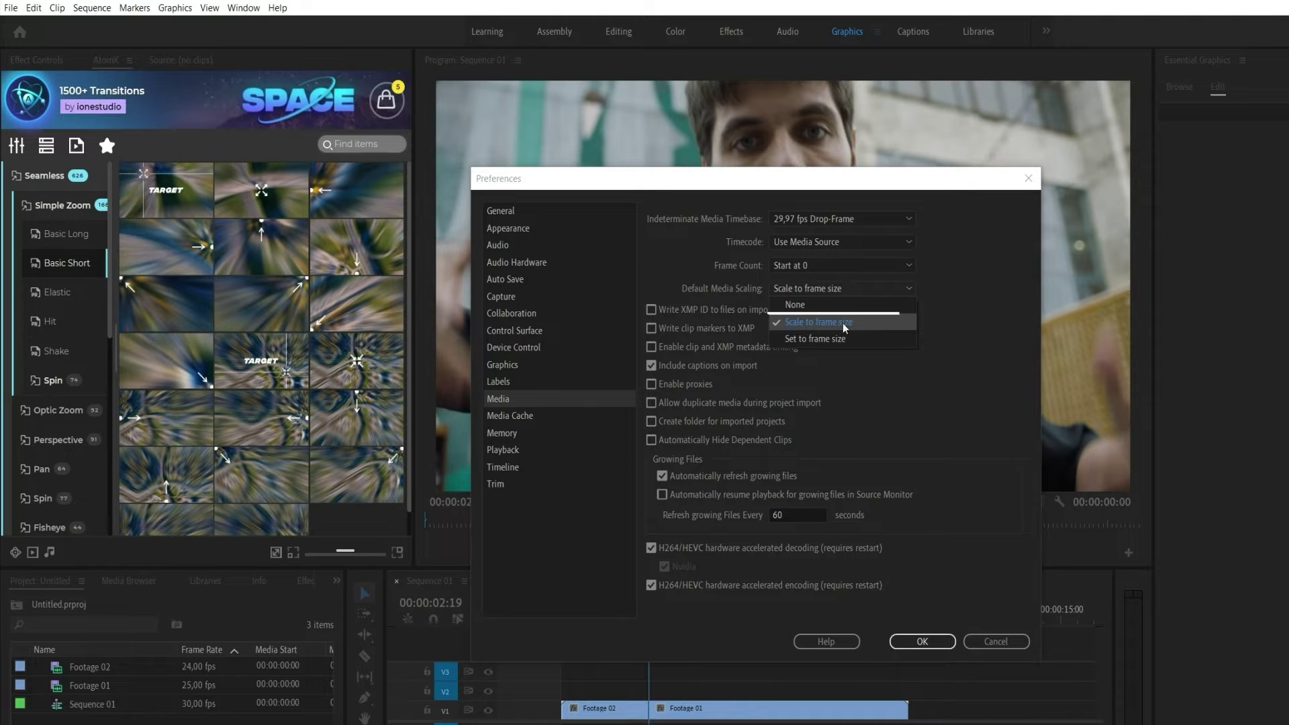
pyautogui.click(825, 326)
pyautogui.click(926, 643)
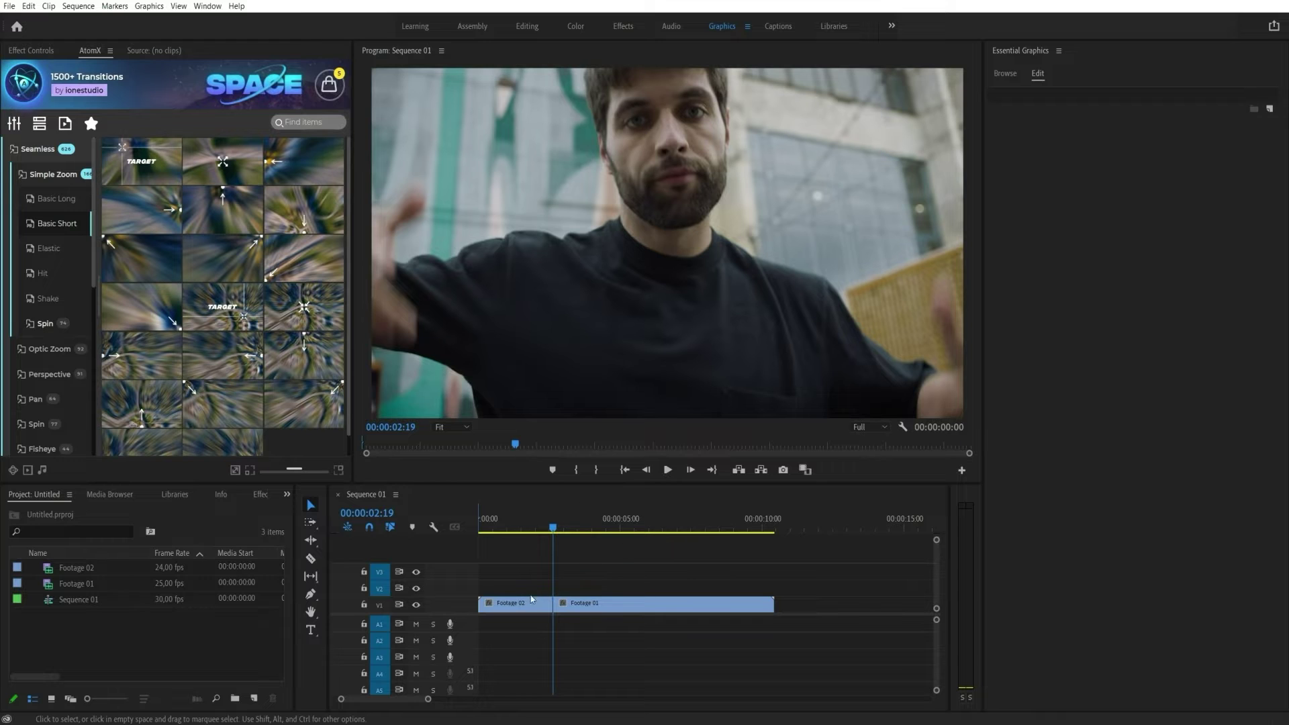
# Toggle Scale to Frame Size on Footage 02 and fit Footage 01 to the frame size
pyautogui.rightClick(527, 610)
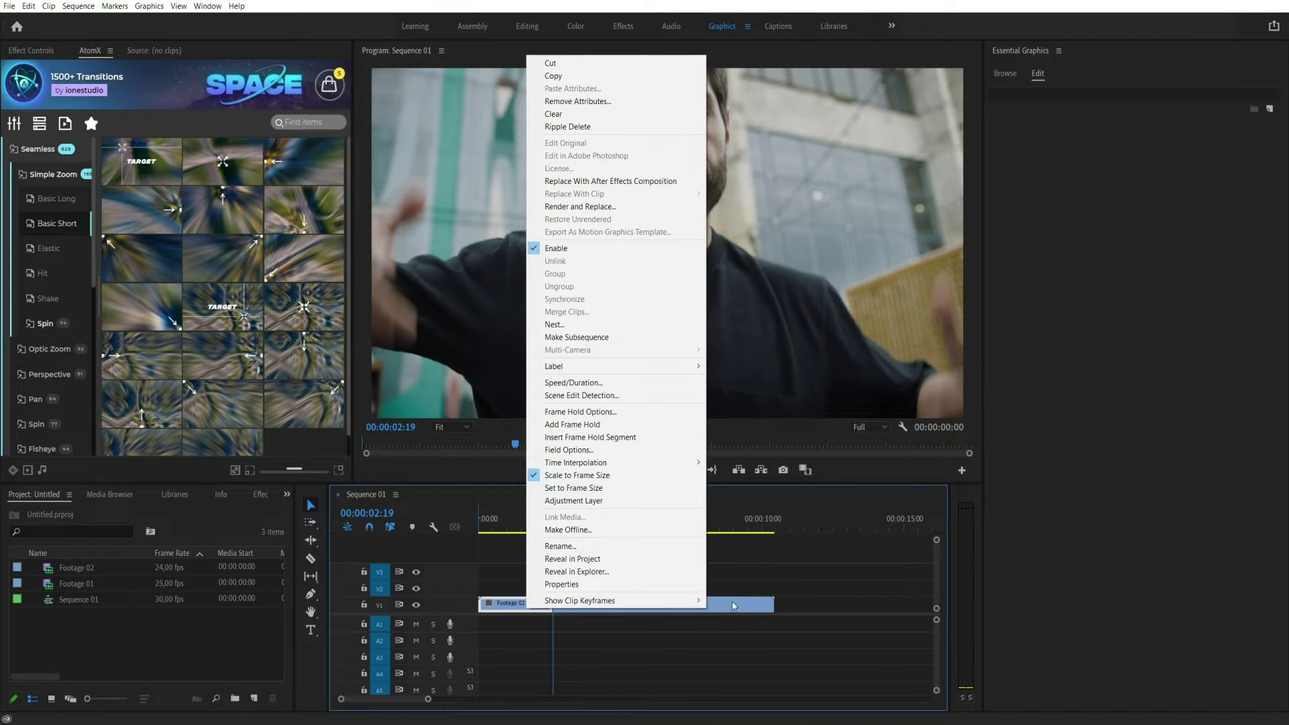
pyautogui.click(550, 475)
pyautogui.rightClick(732, 603)
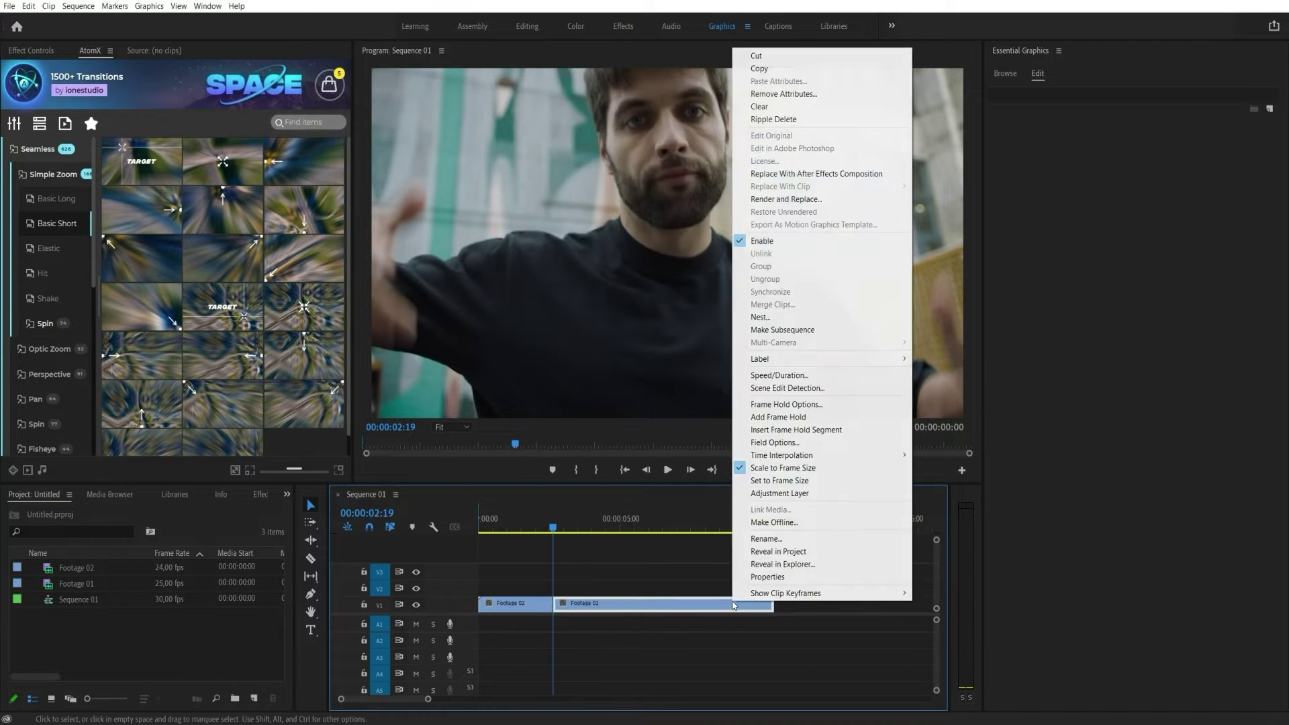
pyautogui.click(756, 480)
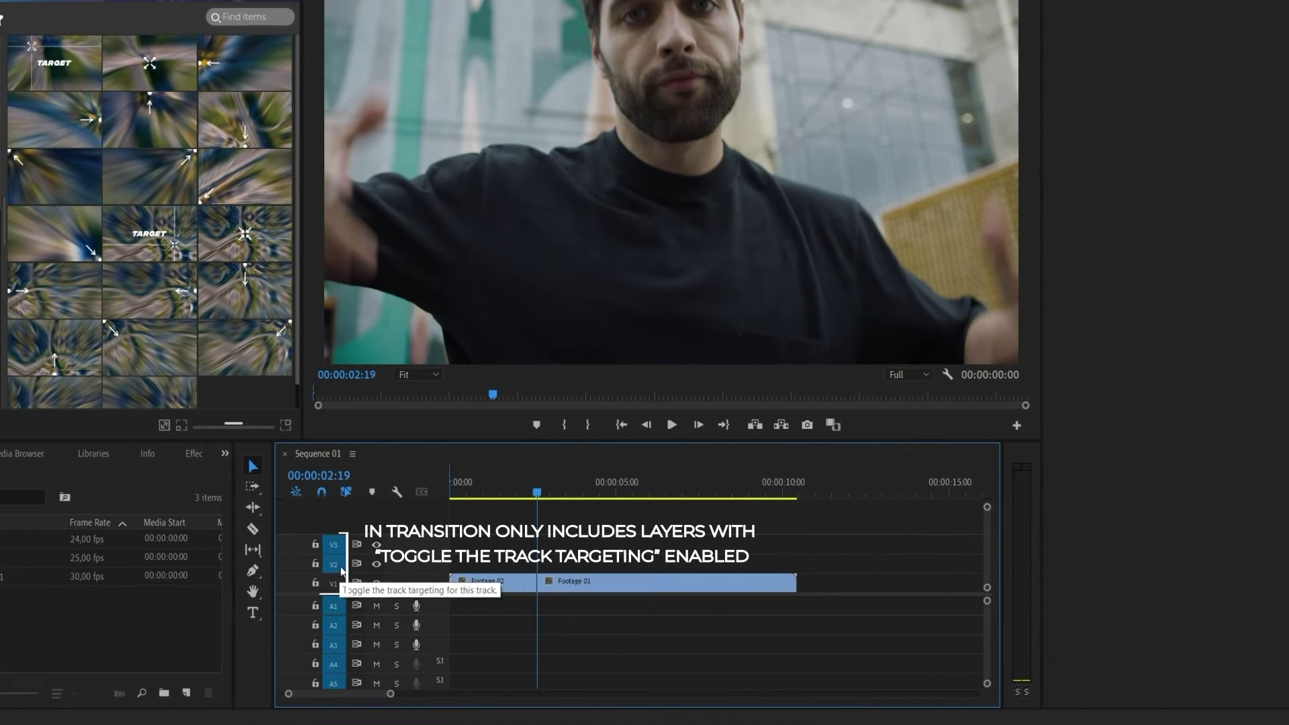
# Target track V1 and apply the Simple Zoom Basic Short Top Left transition at the cut
pyautogui.click(364, 596)
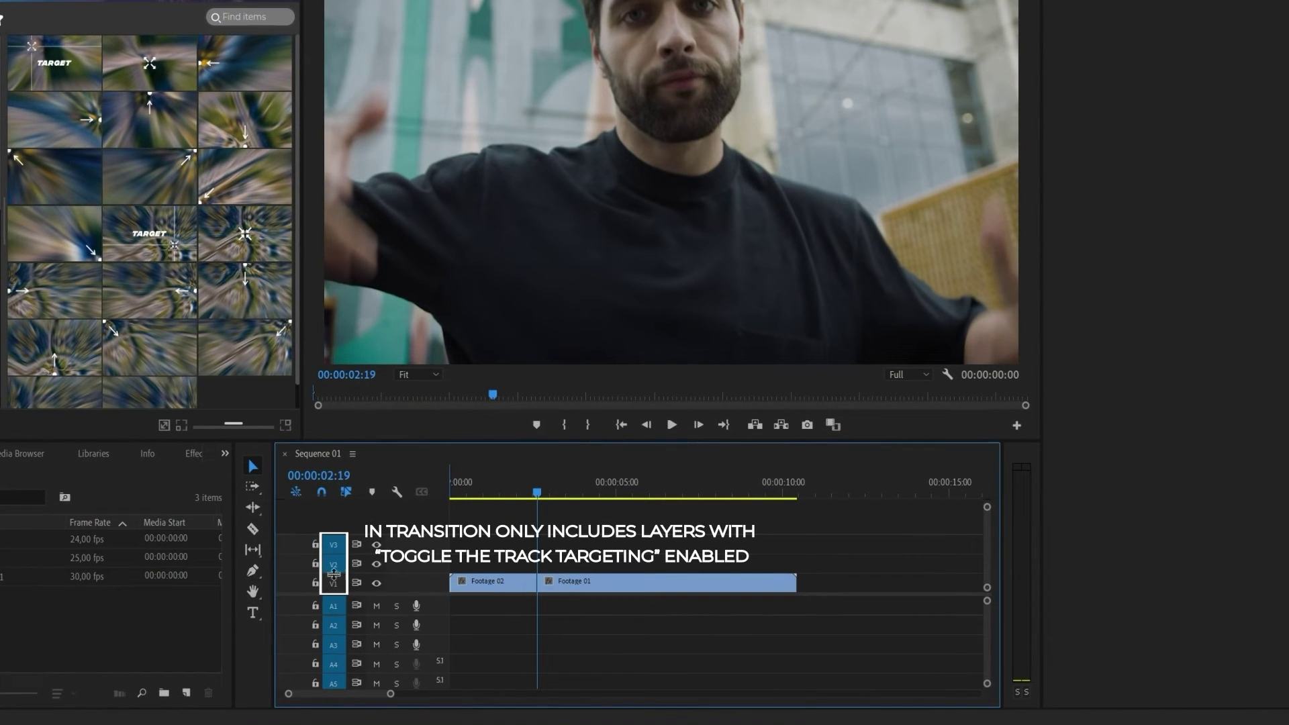
pyautogui.click(335, 586)
pyautogui.click(72, 193)
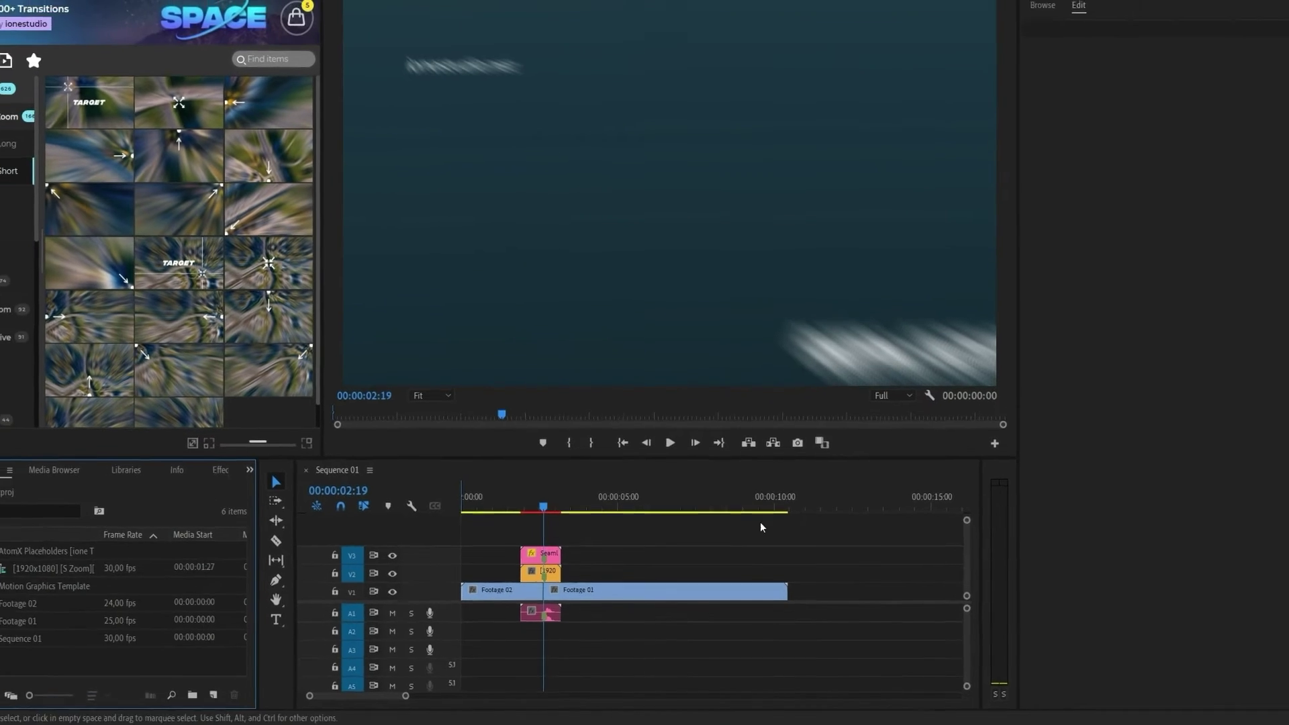
# Fill the [S Zoom] Replace Media slot with footage, preview the transition, and select the AtomX items
pyautogui.click(163, 583)
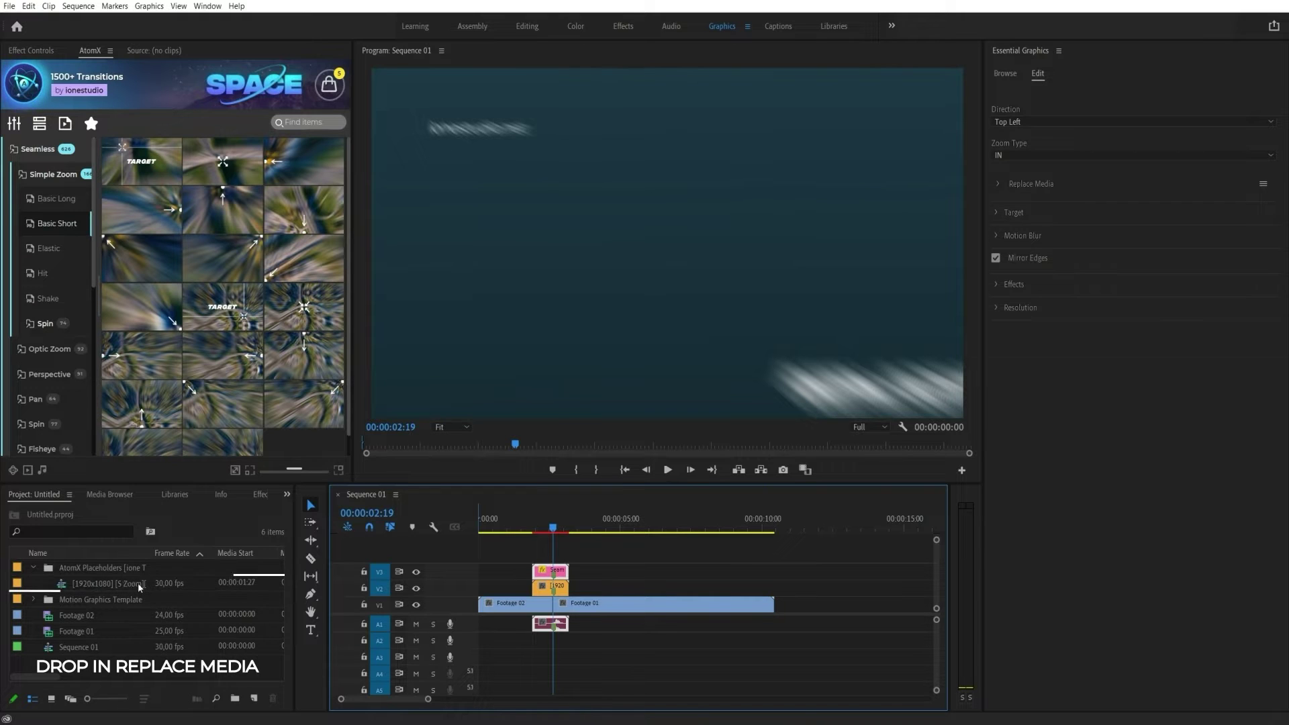
pyautogui.moveTo(139, 582); pyautogui.dragTo(1051, 186)
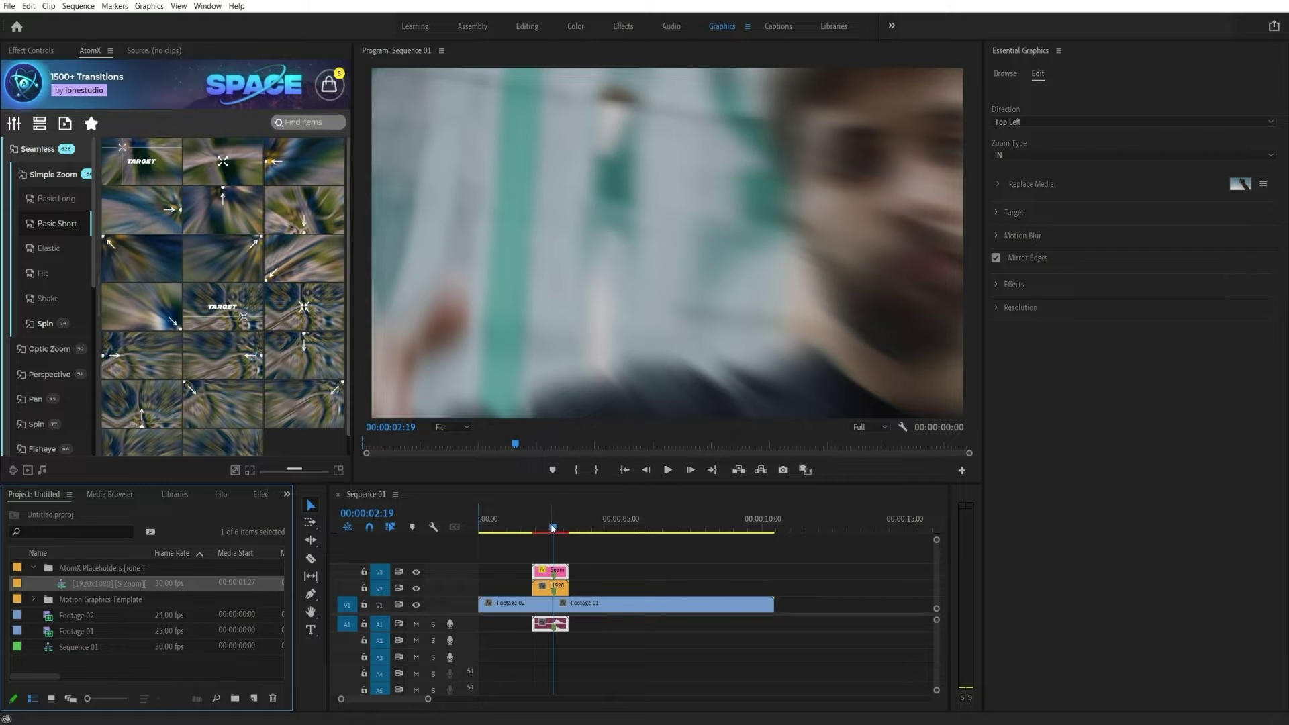
pyautogui.moveTo(548, 529); pyautogui.dragTo(529, 536)
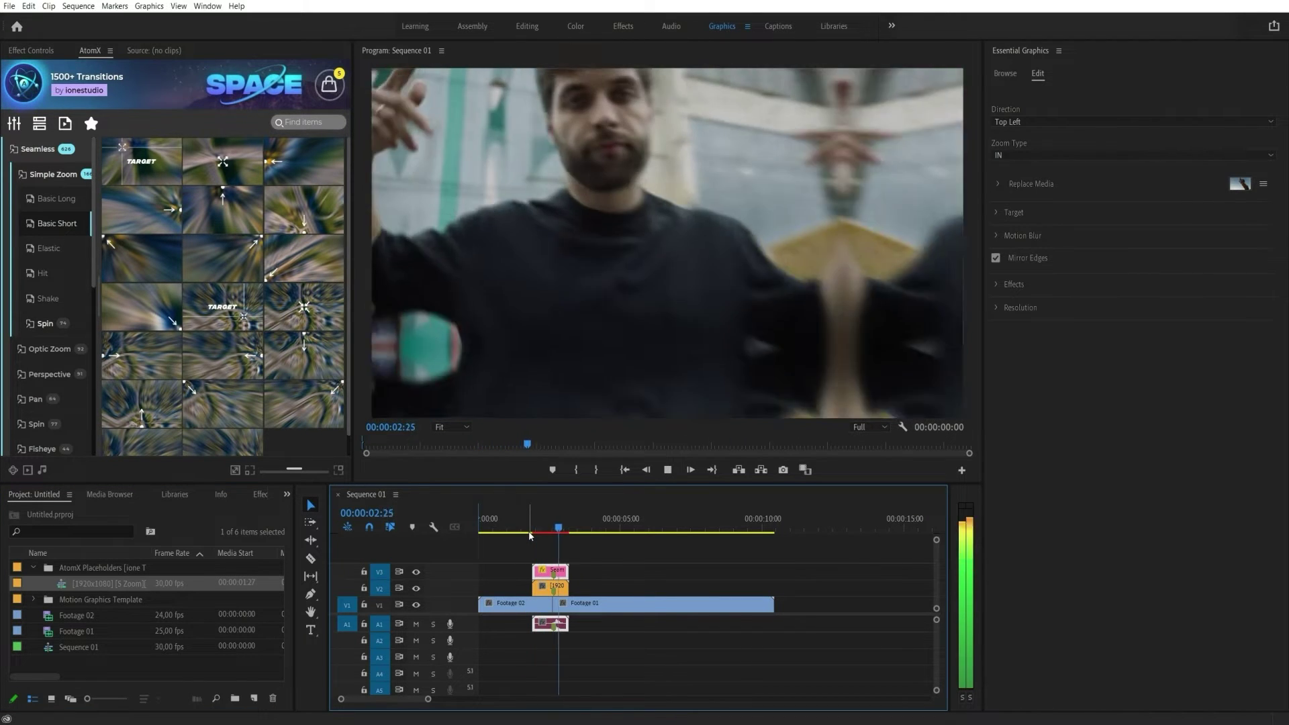
pyautogui.click(533, 535)
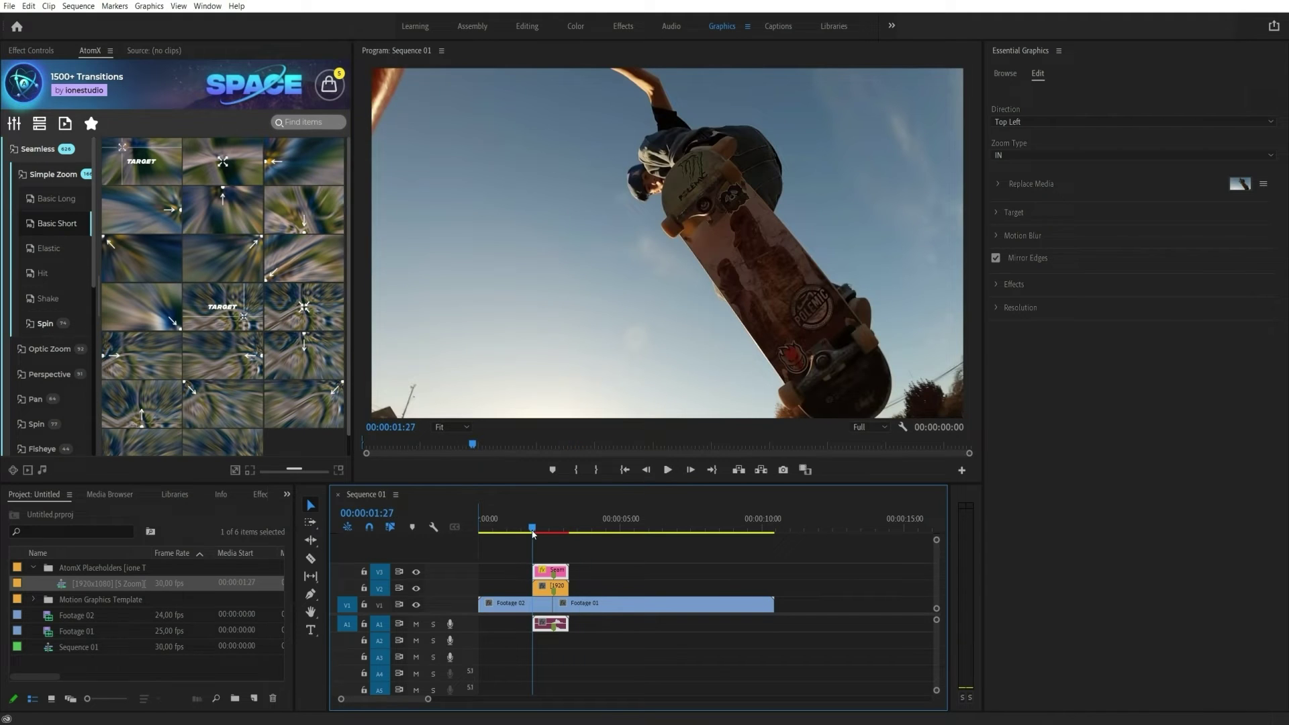
pyautogui.click(135, 569)
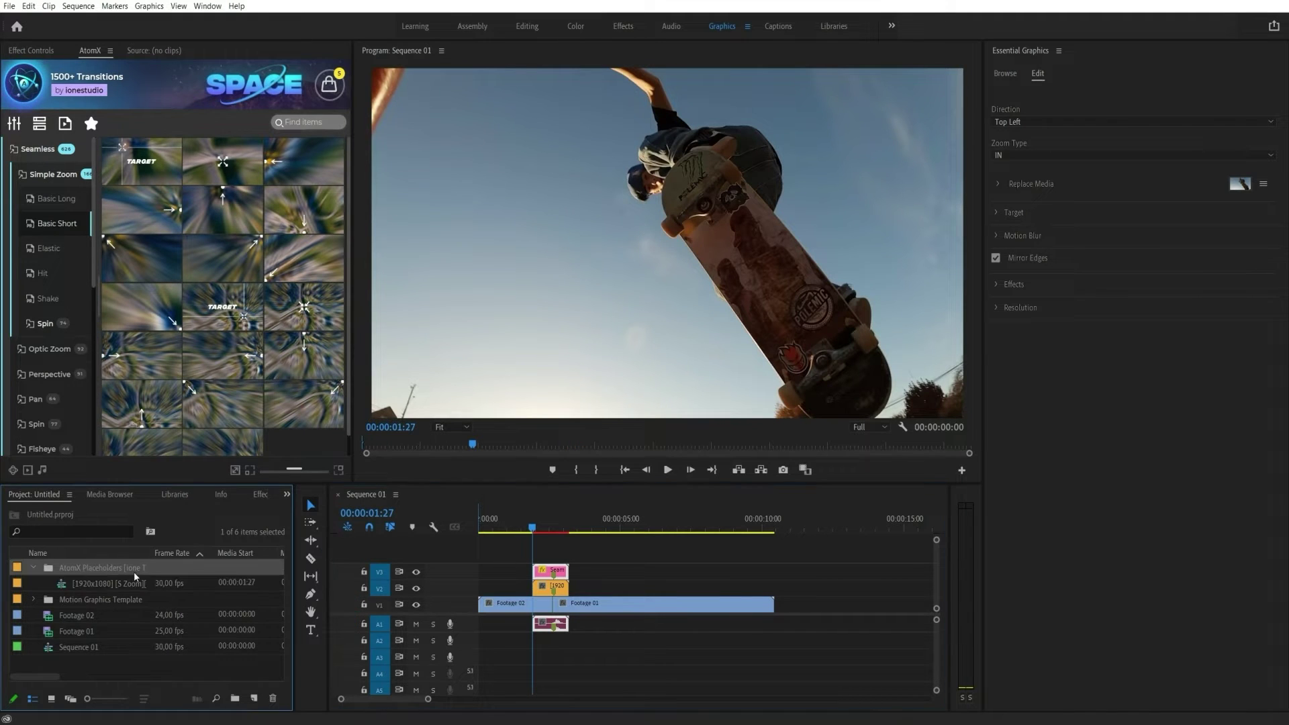
# Delete the AtomX placeholder and template items, then select both Footage 02 and Footage 01 clips
pyautogui.keyDown('shift'); pyautogui.click(134, 598); pyautogui.keyUp('shift')
pyautogui.press('Delete')
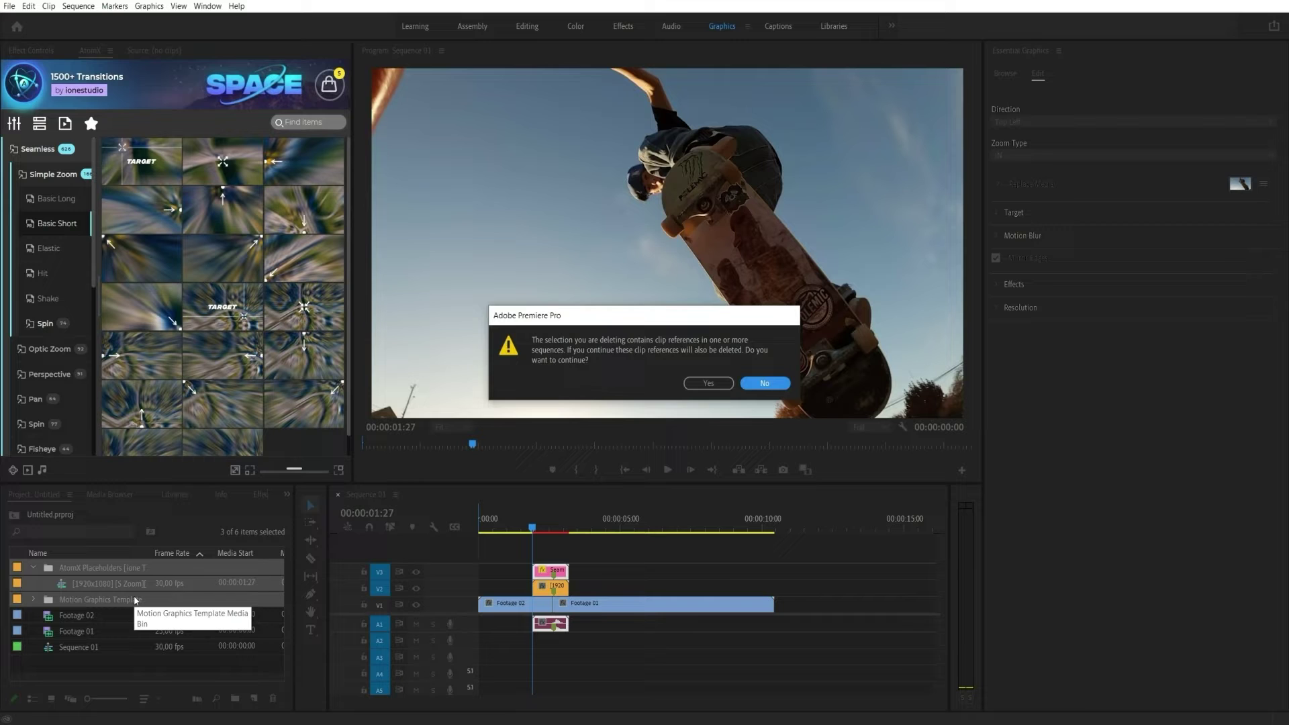
pyautogui.press('Return')
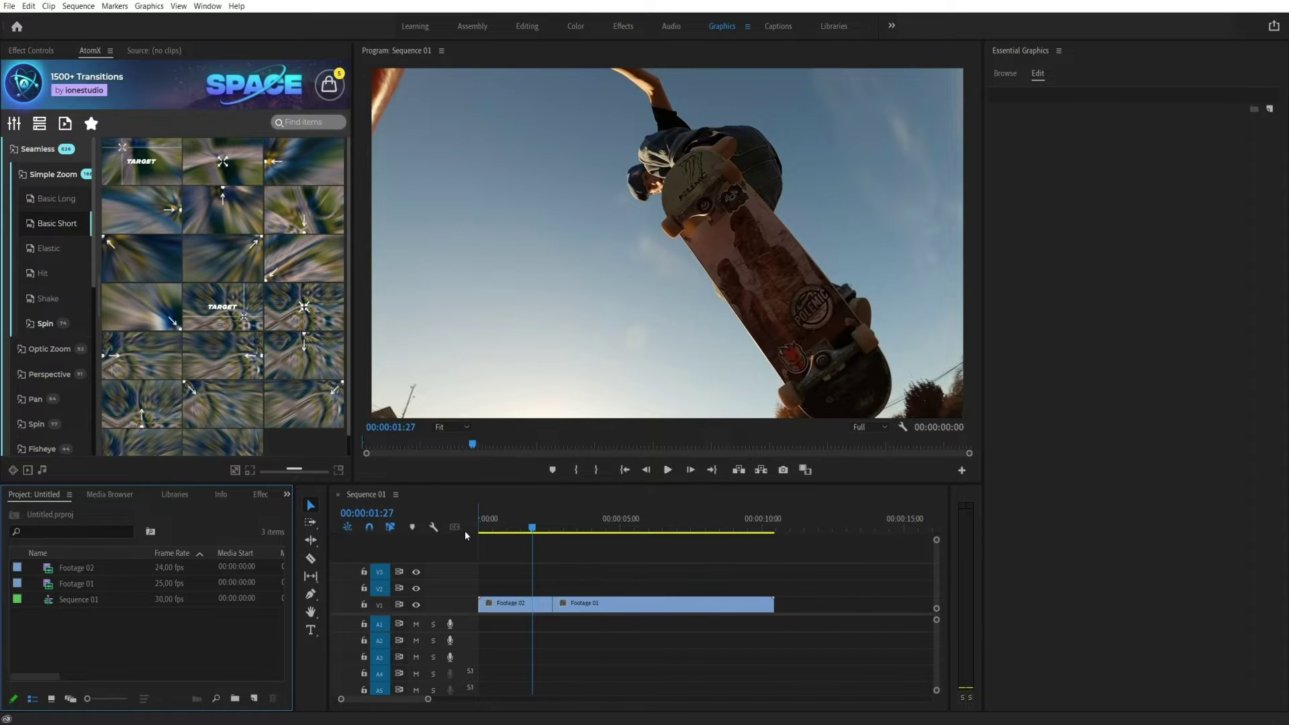
pyautogui.moveTo(532, 527); pyautogui.dragTo(555, 531)
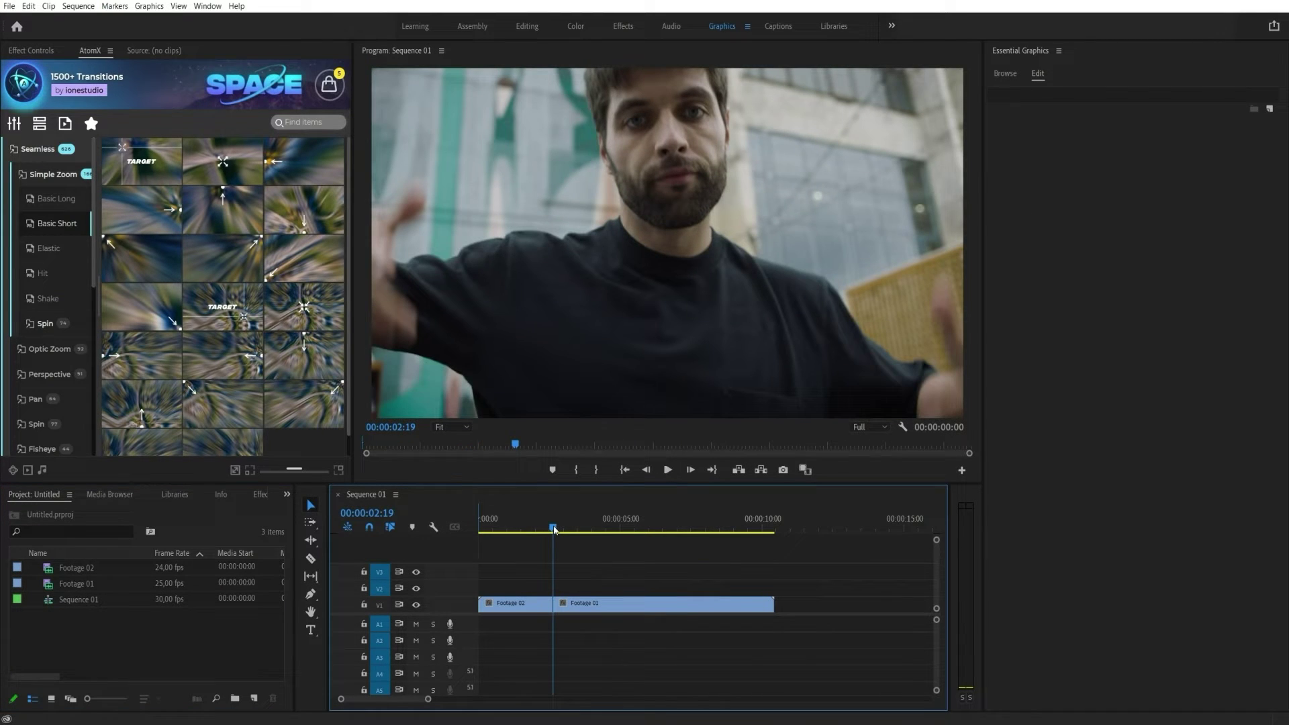
pyautogui.moveTo(519, 572); pyautogui.dragTo(581, 606)
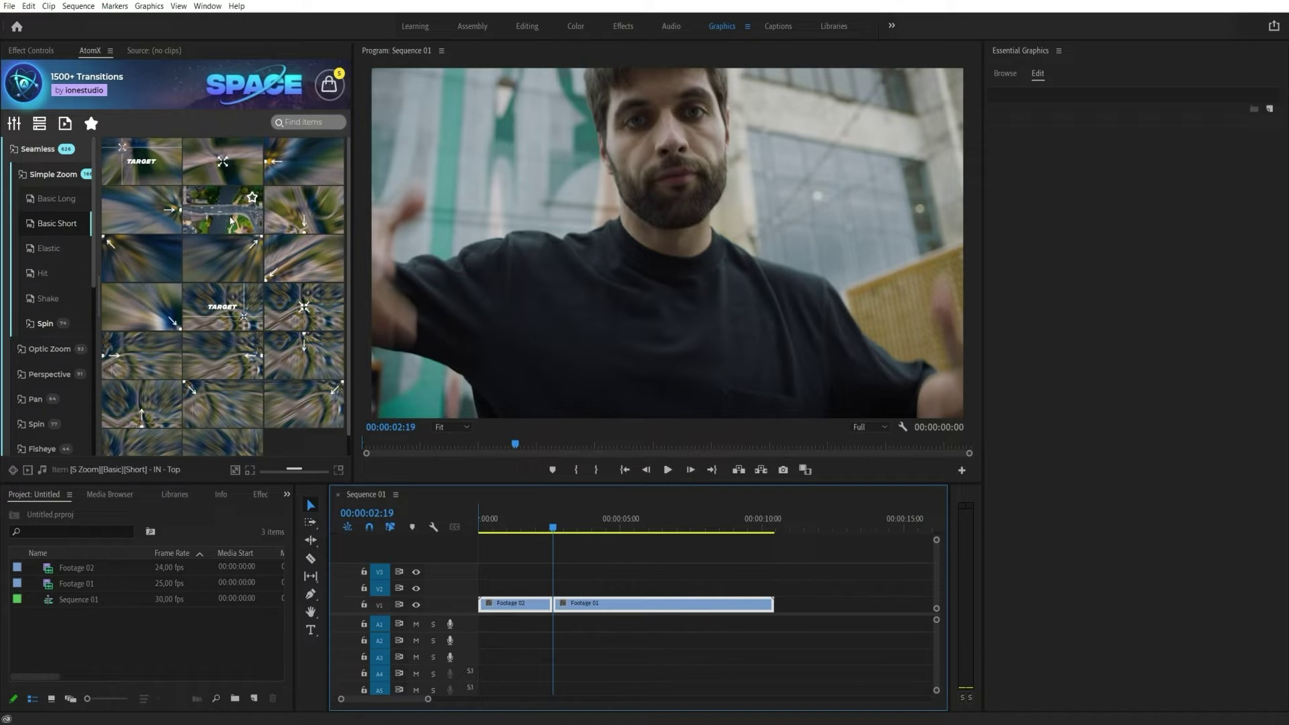
# Apply the Top zoom-in transition, replace its placeholder with footage, and play it back
pyautogui.click(231, 220)
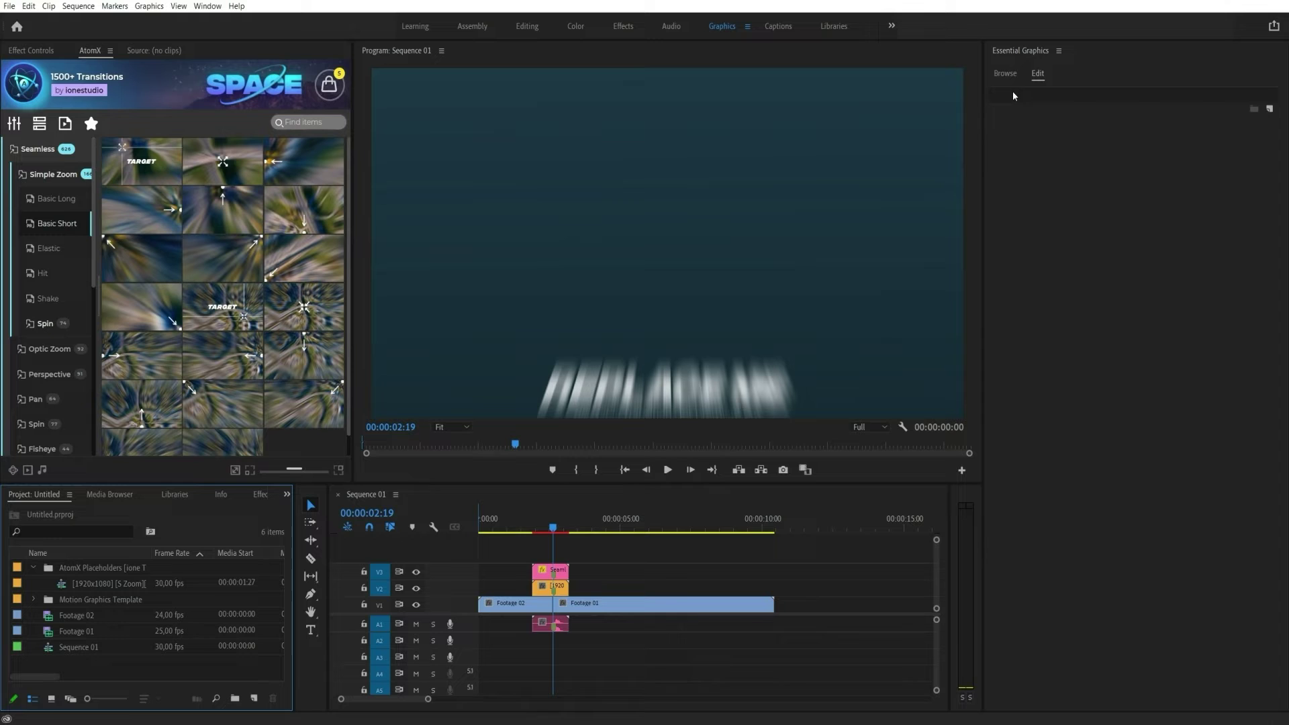
pyautogui.click(102, 584)
pyautogui.moveTo(996, 245); pyautogui.dragTo(1016, 188)
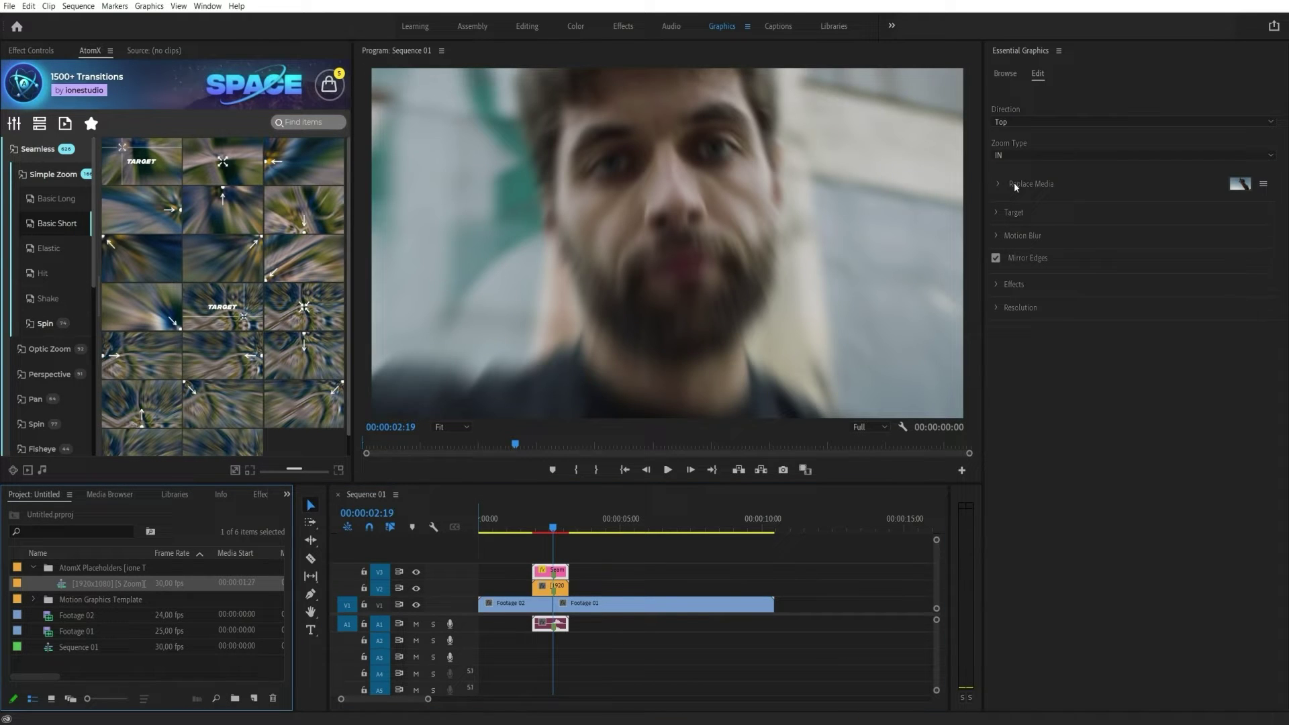
pyautogui.moveTo(540, 530); pyautogui.dragTo(528, 535)
pyautogui.press('space')
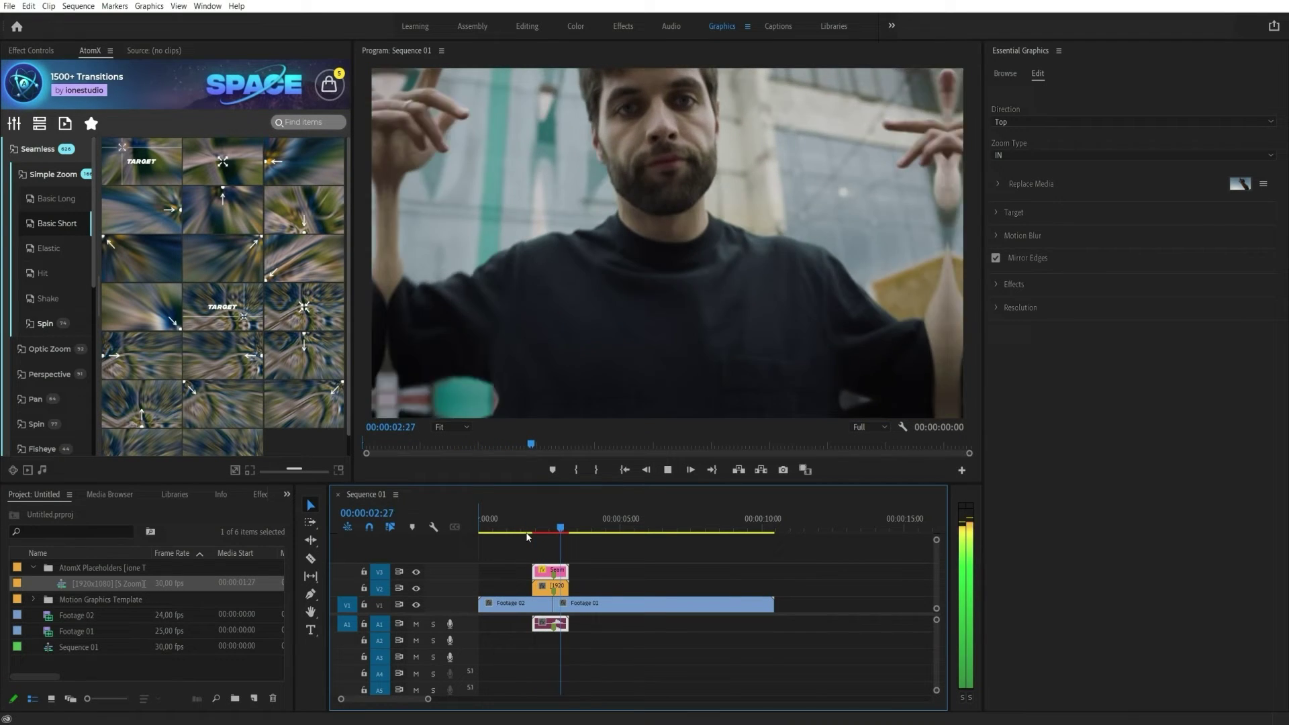
pyautogui.click(540, 531)
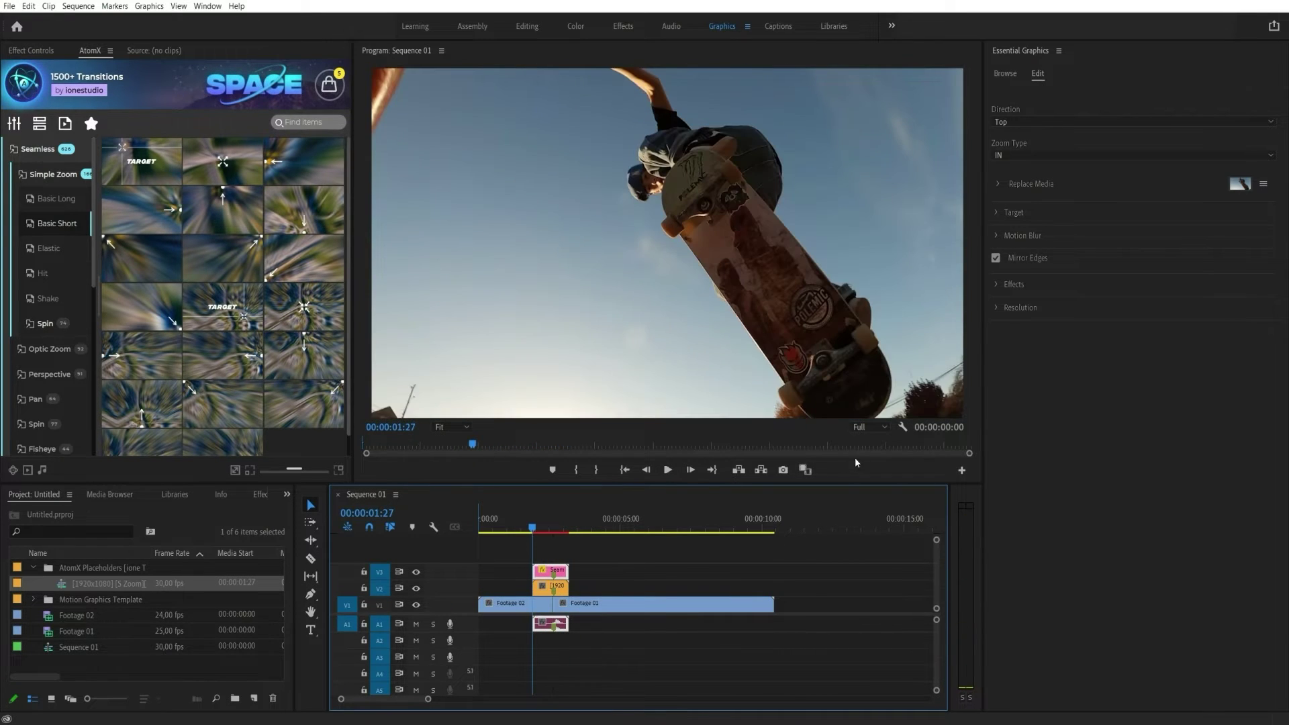
# Change the zoom Direction from Top to Bottom Left and scrub through to preview it
pyautogui.click(1044, 119)
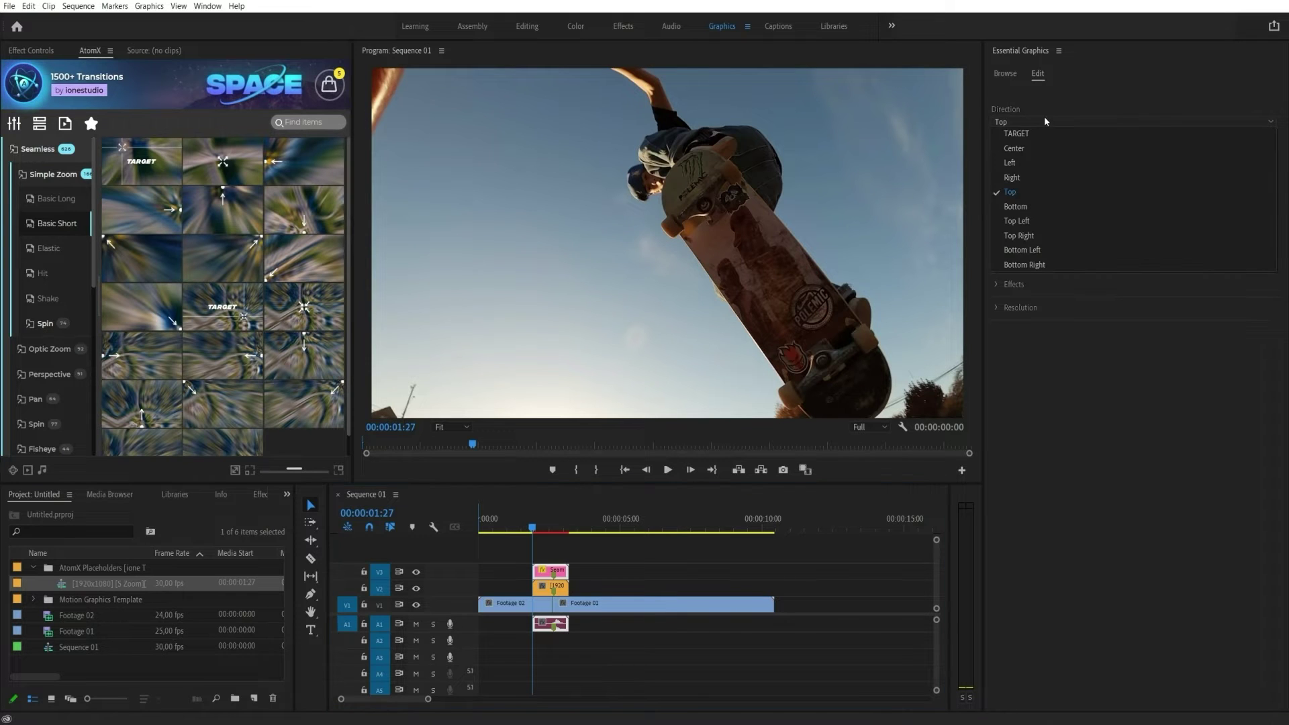
pyautogui.click(1052, 252)
pyautogui.click(534, 526)
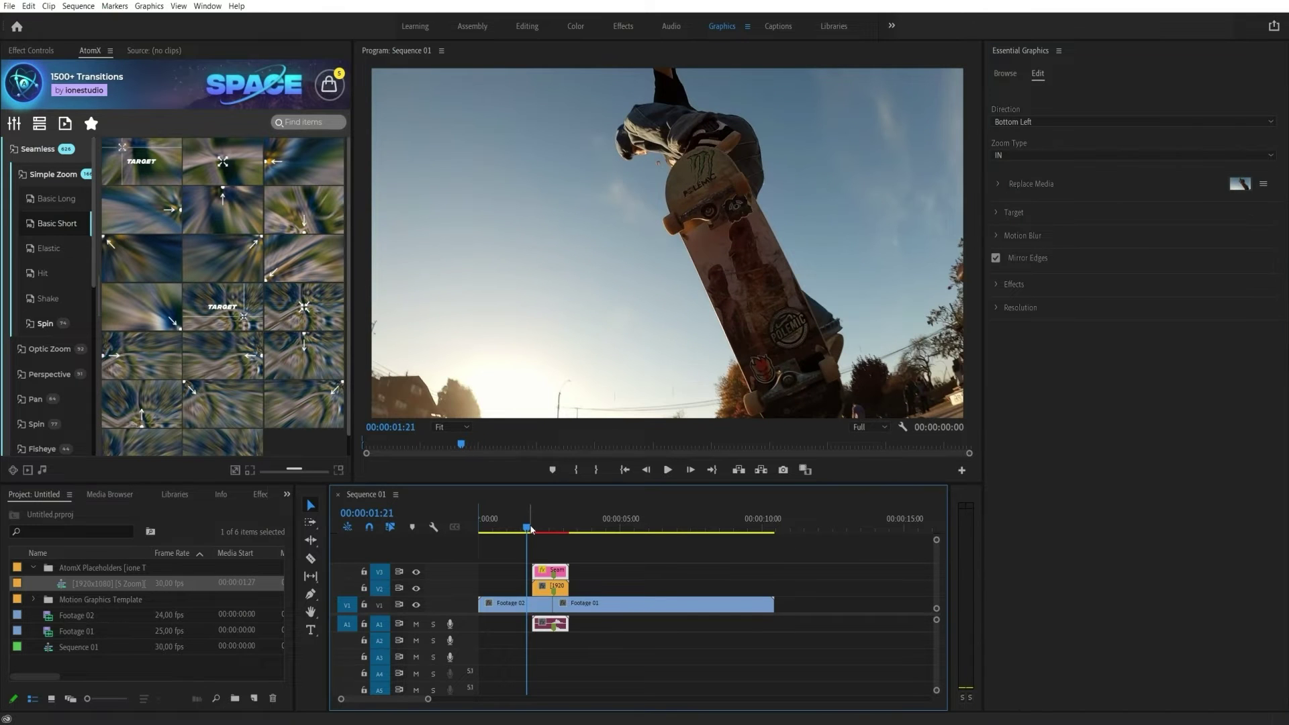
pyautogui.moveTo(530, 528); pyautogui.dragTo(551, 532)
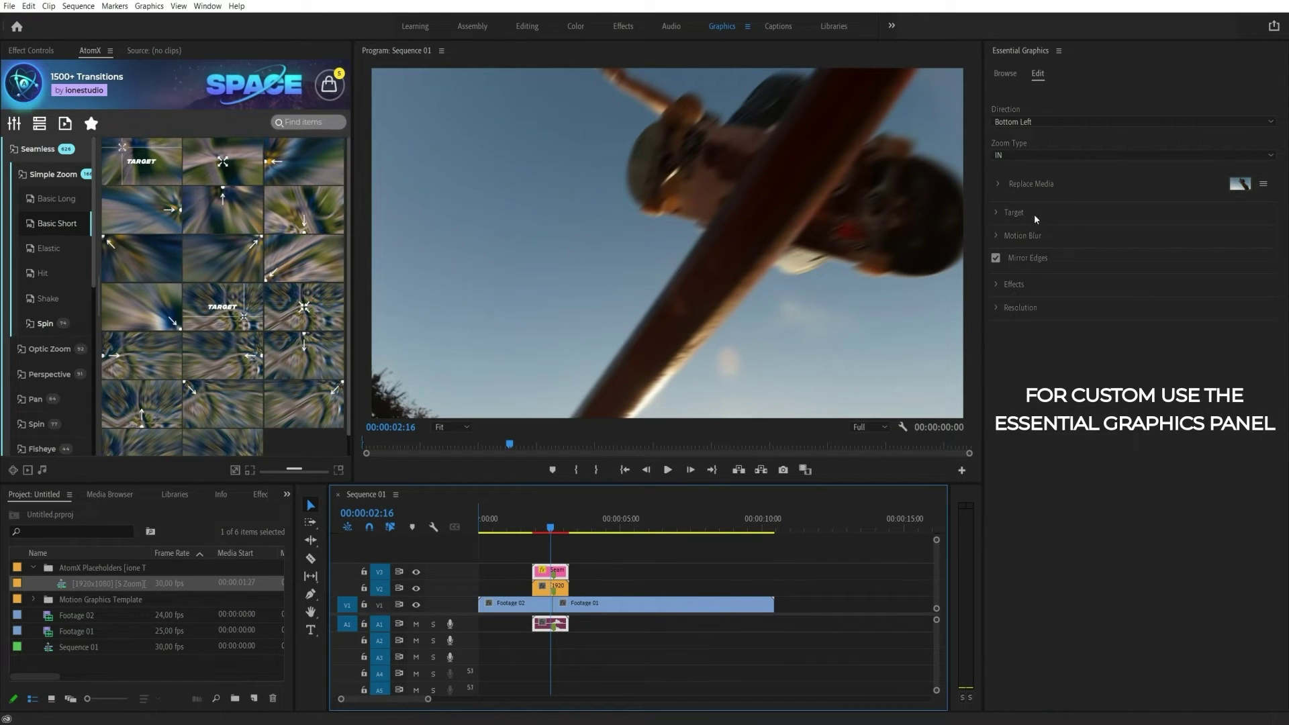
# Set motion blur to 180 with smoothness at its maximum of 360
pyautogui.click(996, 255)
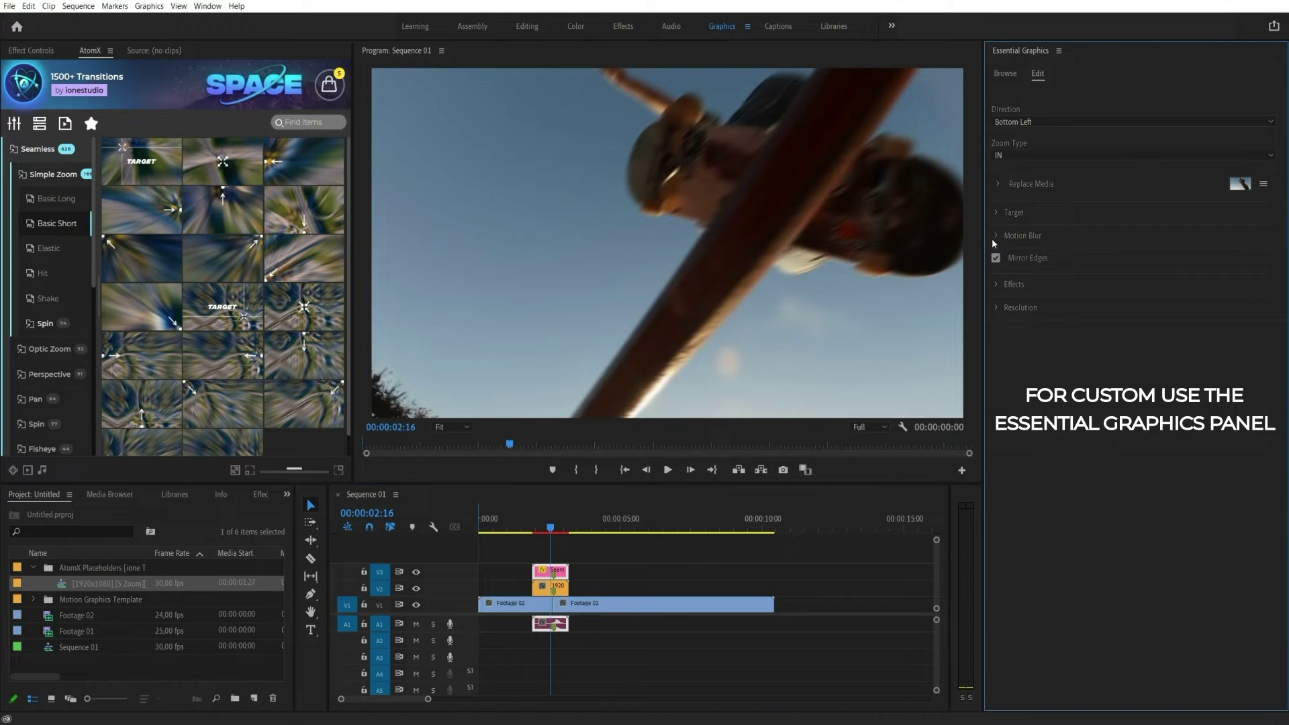
pyautogui.click(998, 235)
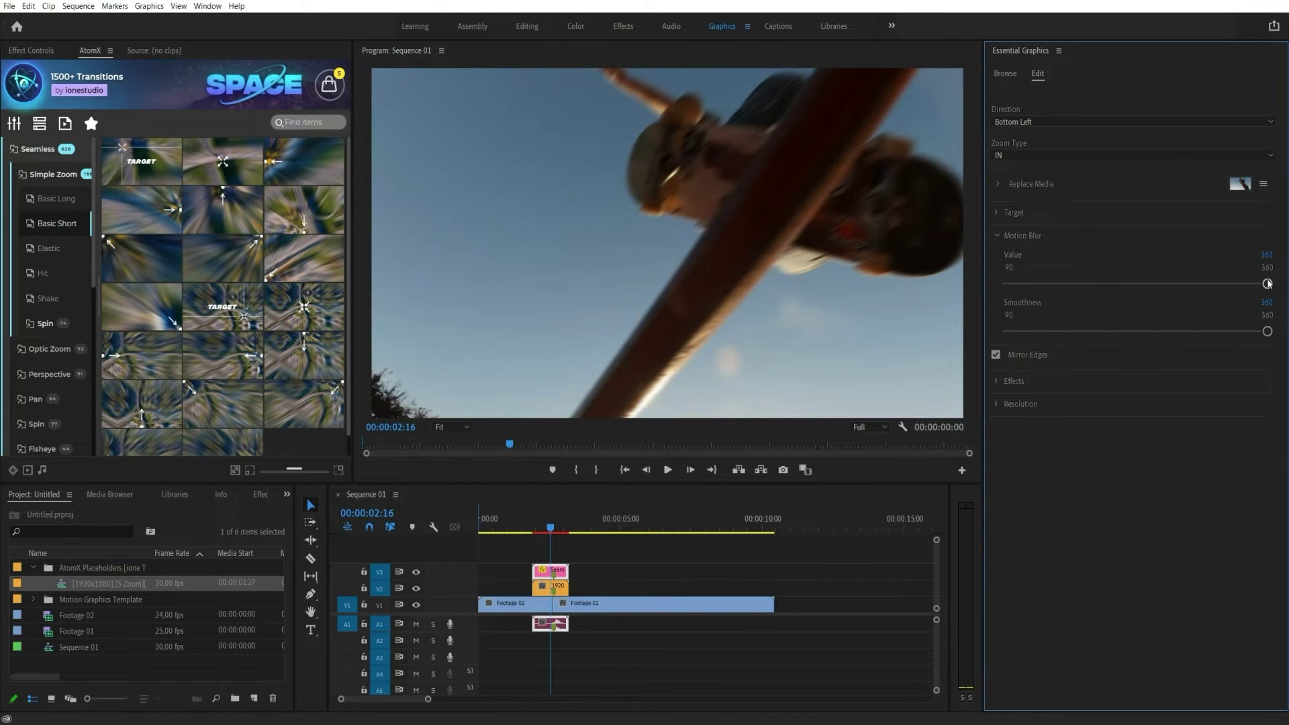
pyautogui.moveTo(1267, 284); pyautogui.dragTo(1169, 286)
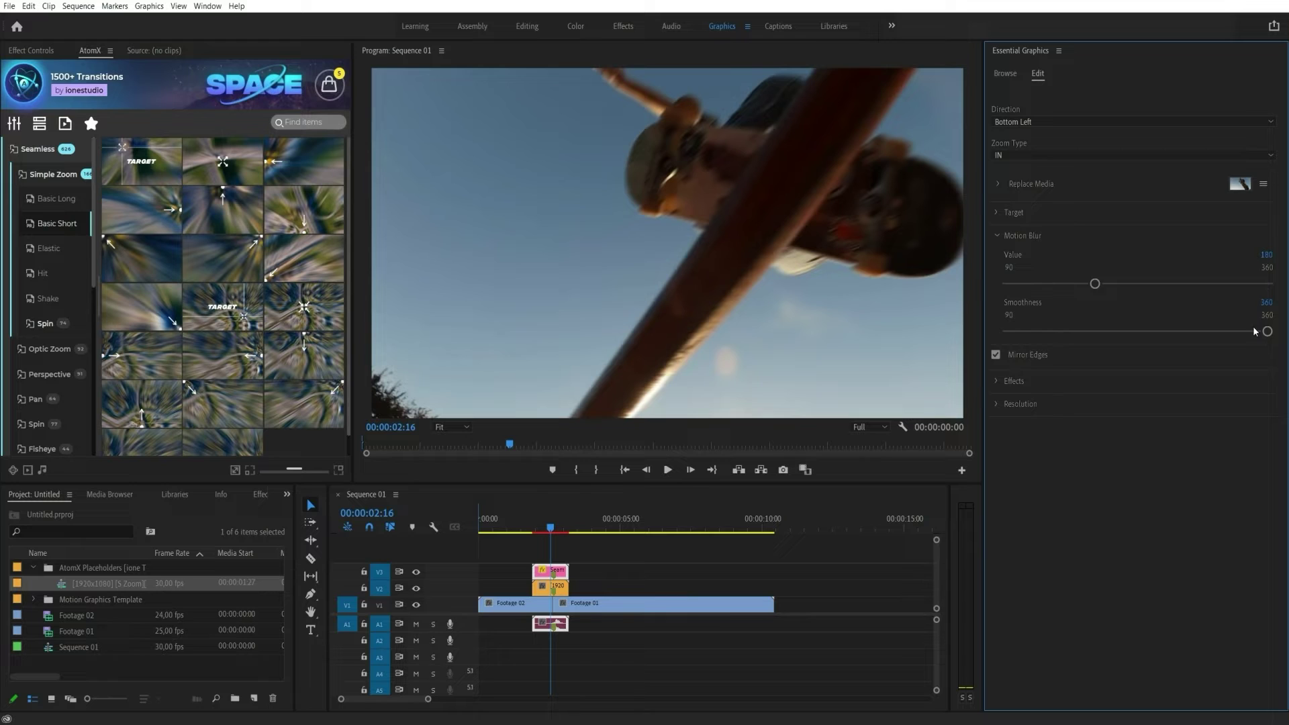
pyautogui.moveTo(1246, 336)
pyautogui.mouseDown()
pyautogui.moveTo(1145, 341)
pyautogui.moveTo(1256, 336)
pyautogui.mouseUp()
# Increase the RGB split shift, angle it to -107.2°, blur 23, and make Color A green
pyautogui.click(999, 381)
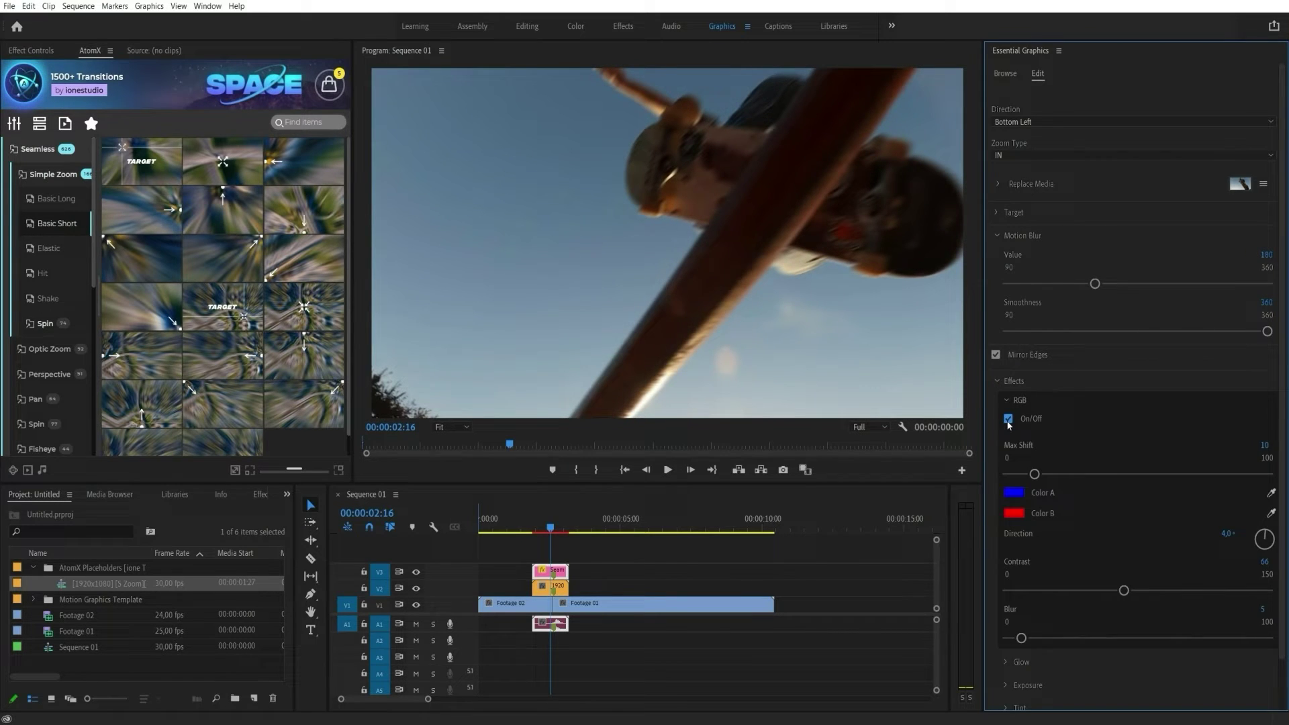
pyautogui.moveTo(1044, 474); pyautogui.dragTo(1097, 478)
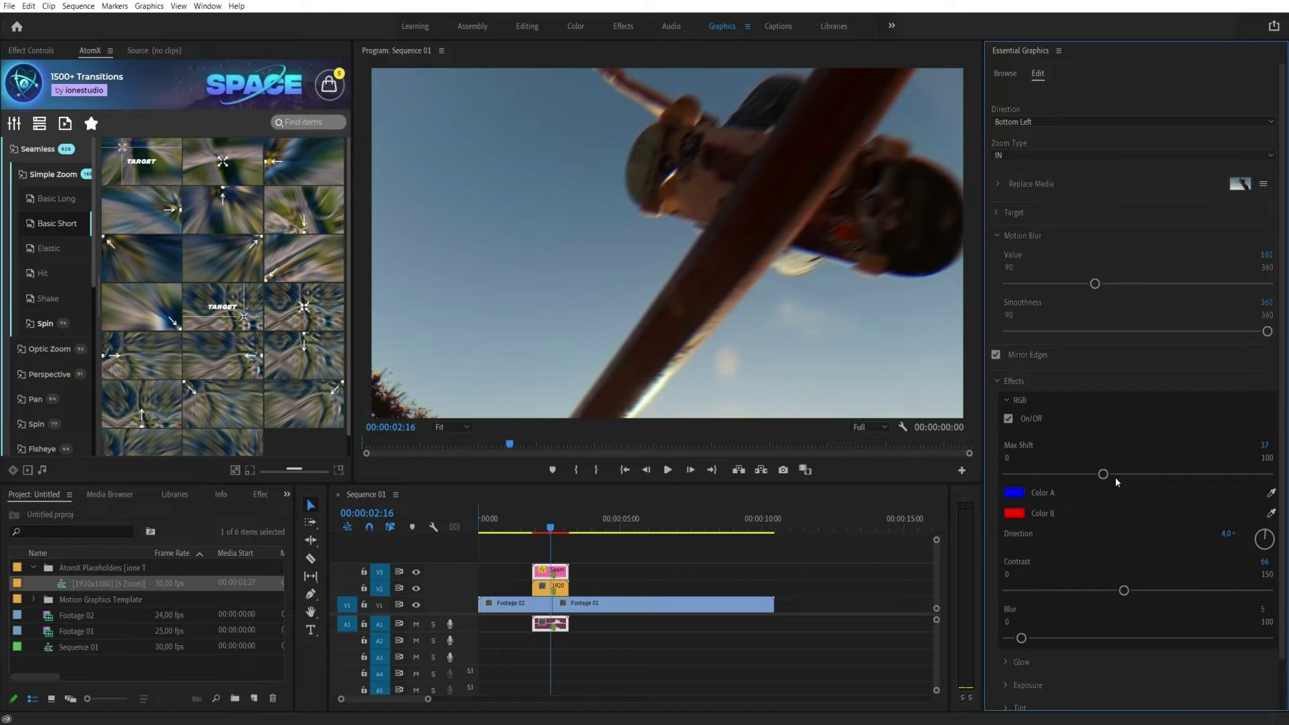
pyautogui.moveTo(1252, 547); pyautogui.dragTo(1159, 593)
pyautogui.moveTo(1021, 638); pyautogui.dragTo(1067, 638)
pyautogui.moveTo(1141, 474); pyautogui.dragTo(1175, 473)
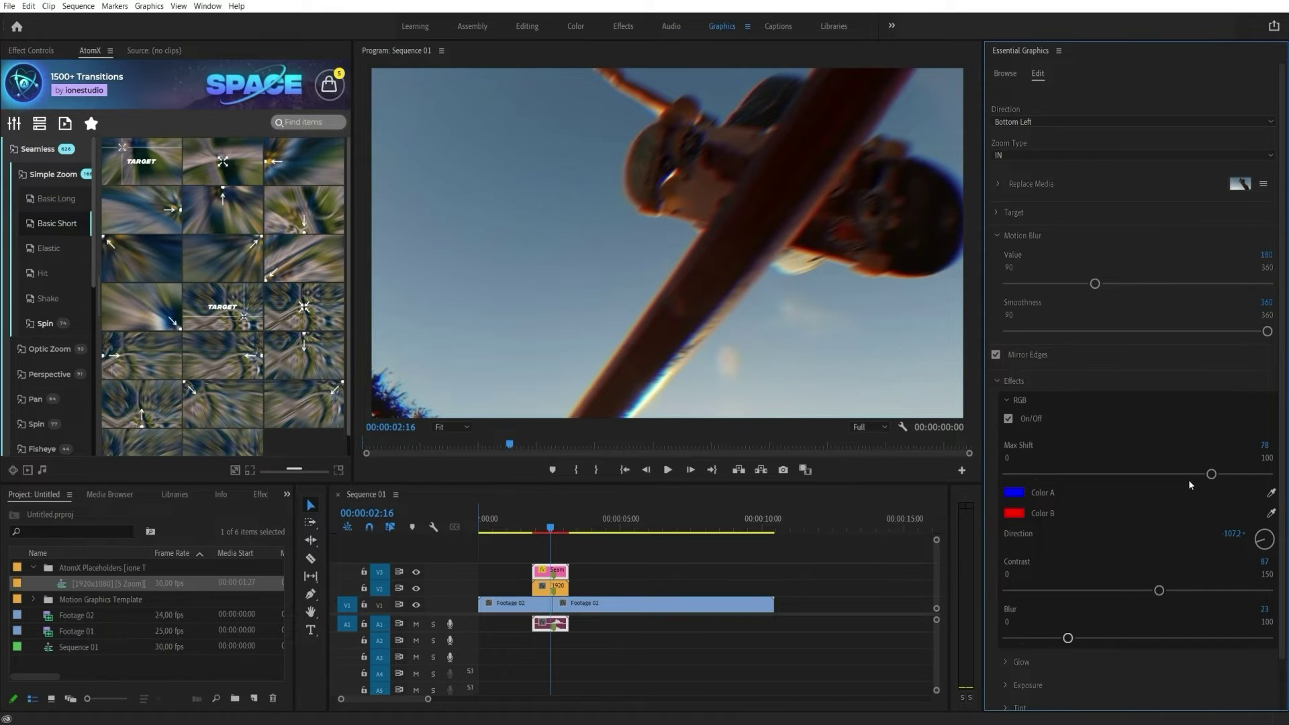
pyautogui.click(1013, 492)
pyautogui.click(665, 386)
pyautogui.click(754, 262)
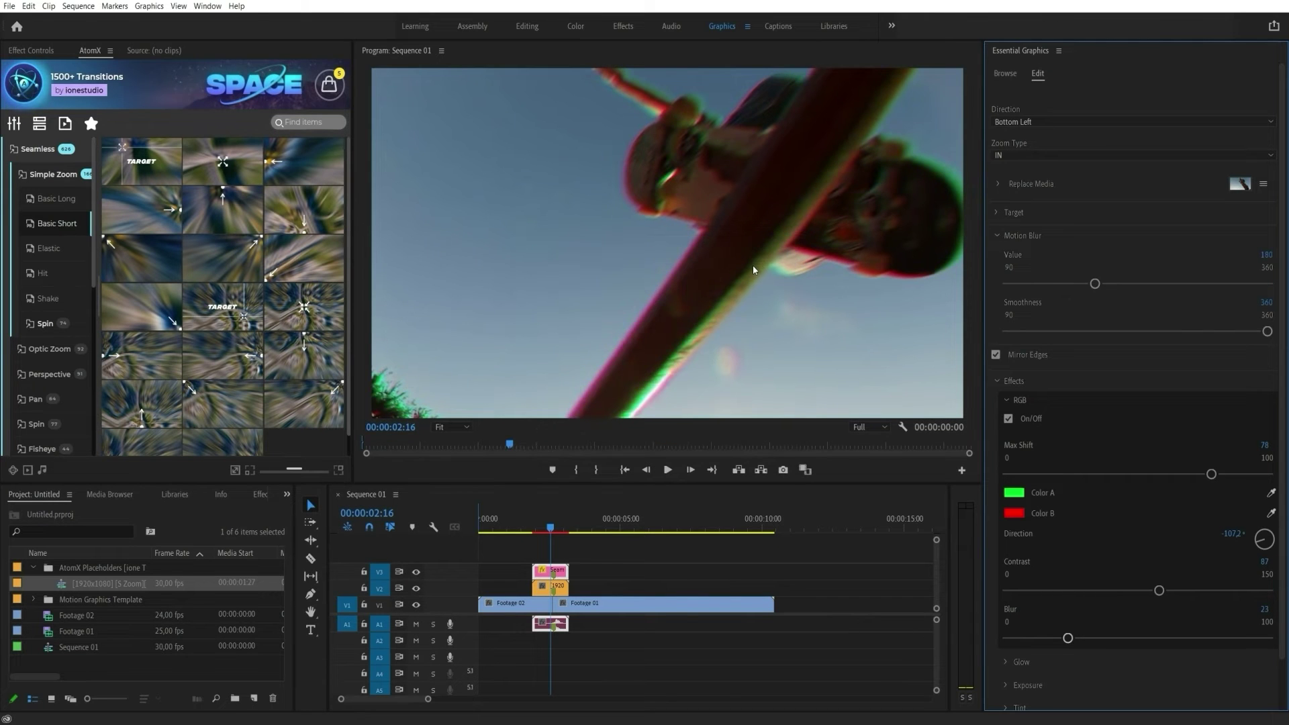
# Switch on the glow effect and set its intensity to 86
pyautogui.click(1005, 400)
pyautogui.click(1007, 423)
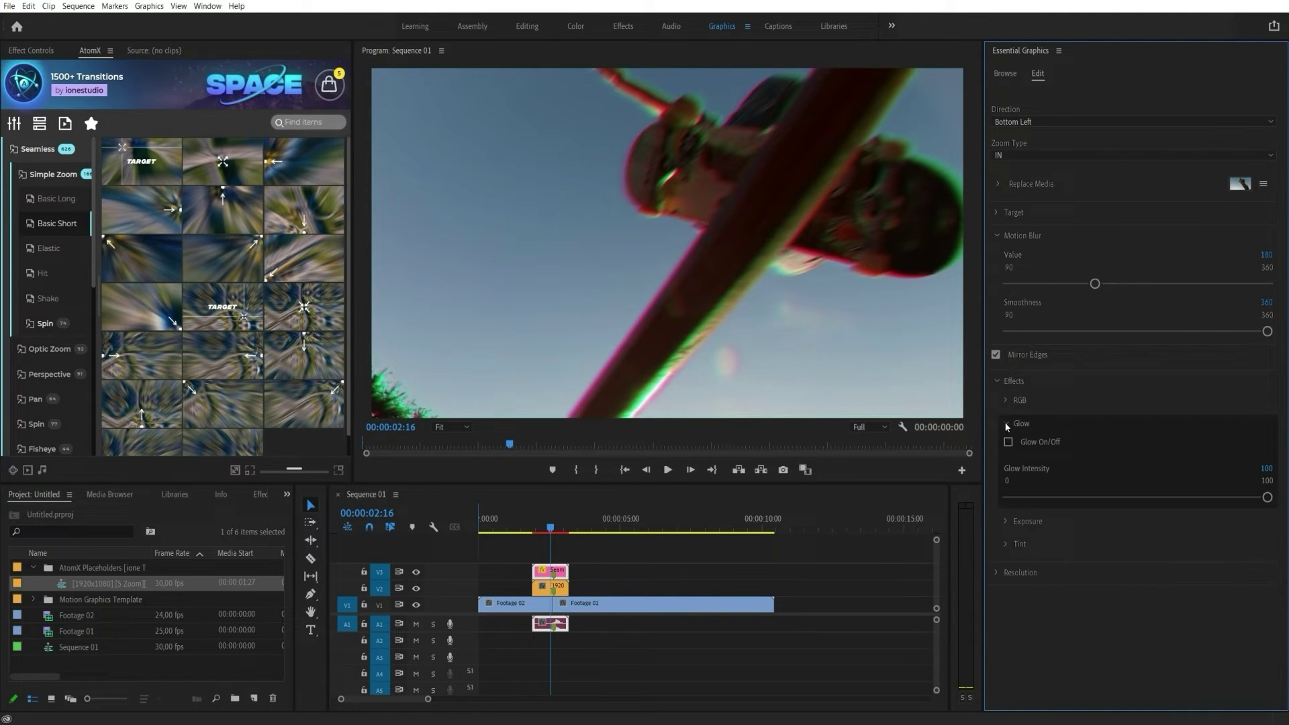
pyautogui.click(1009, 443)
pyautogui.moveTo(1268, 499); pyautogui.dragTo(1231, 497)
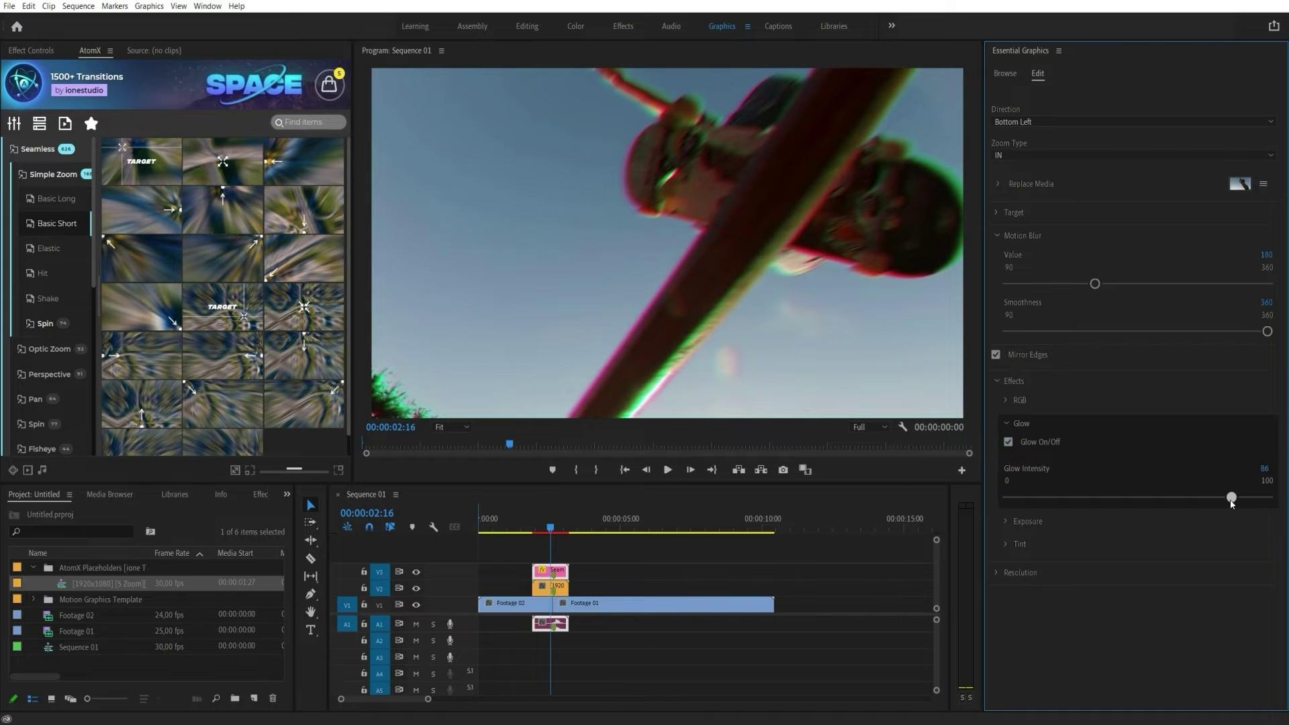
# Play back the customized zoom transition from just before the cut
pyautogui.click(544, 530)
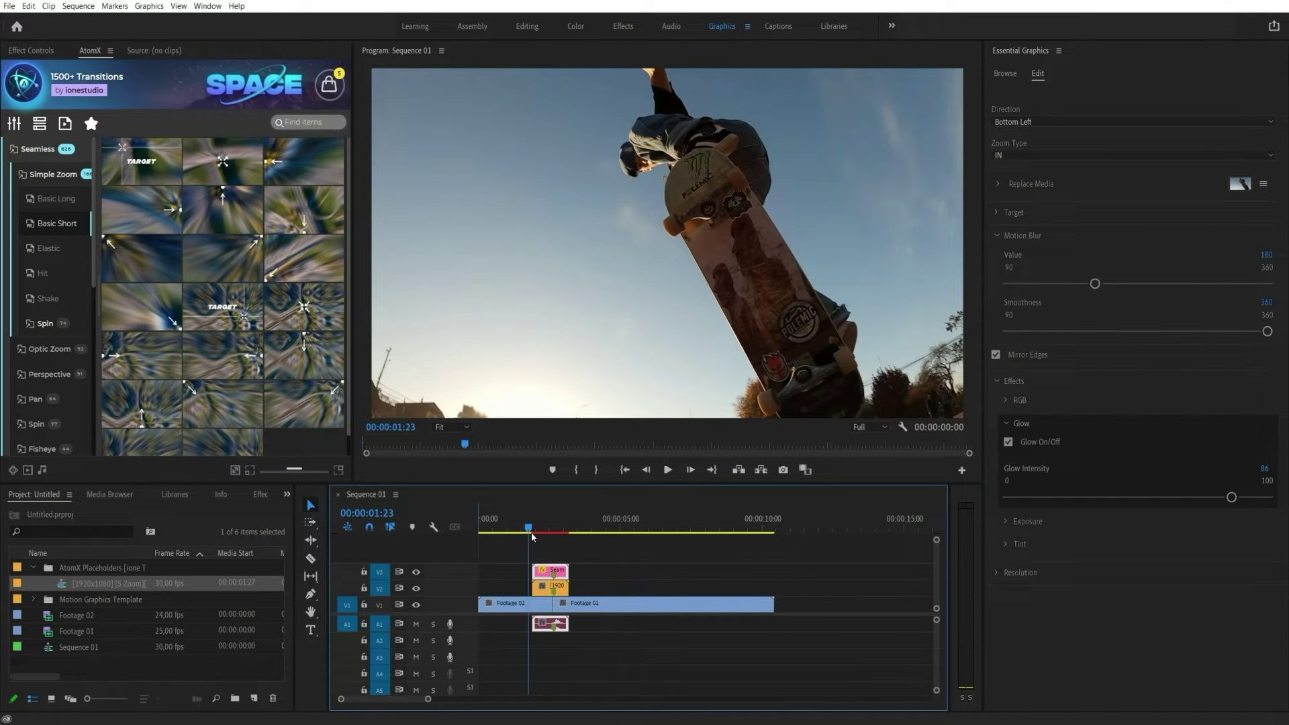
pyautogui.press('space')
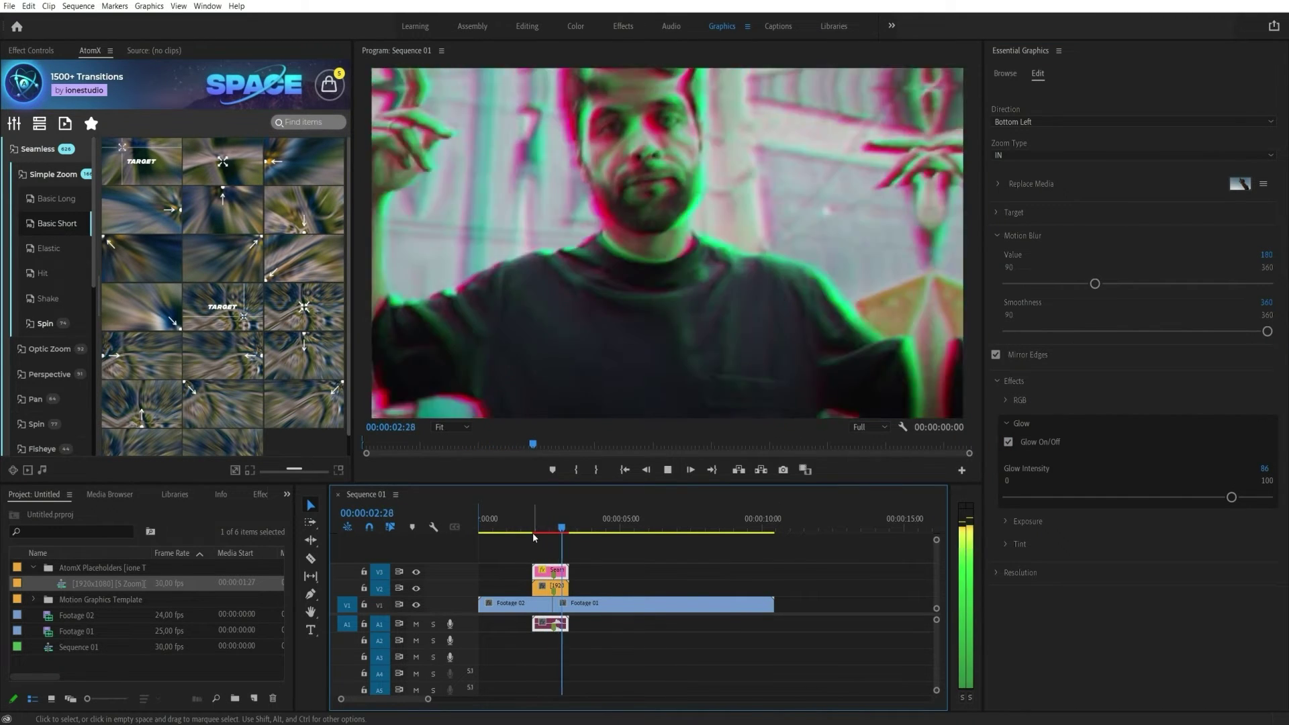
pyautogui.click(538, 528)
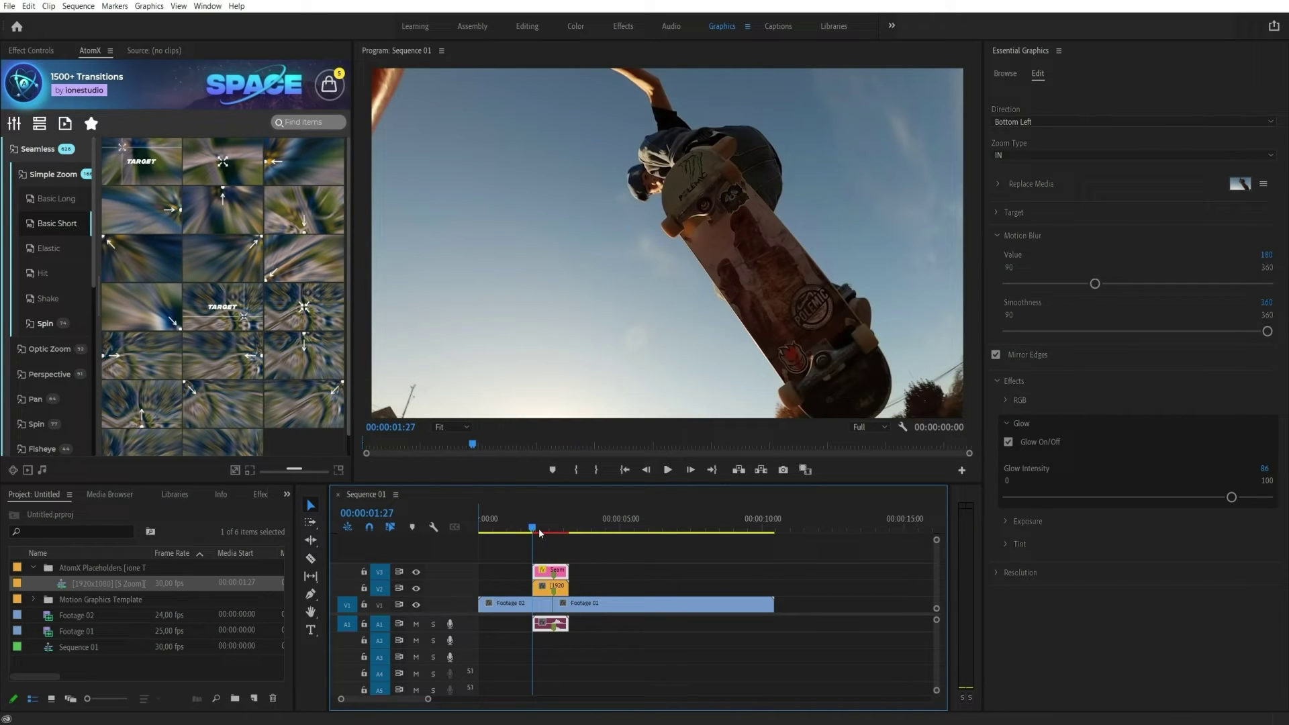
# Change Sequence 01's frame size to 2560 by 1440 in Sequence Settings
pyautogui.click(1000, 237)
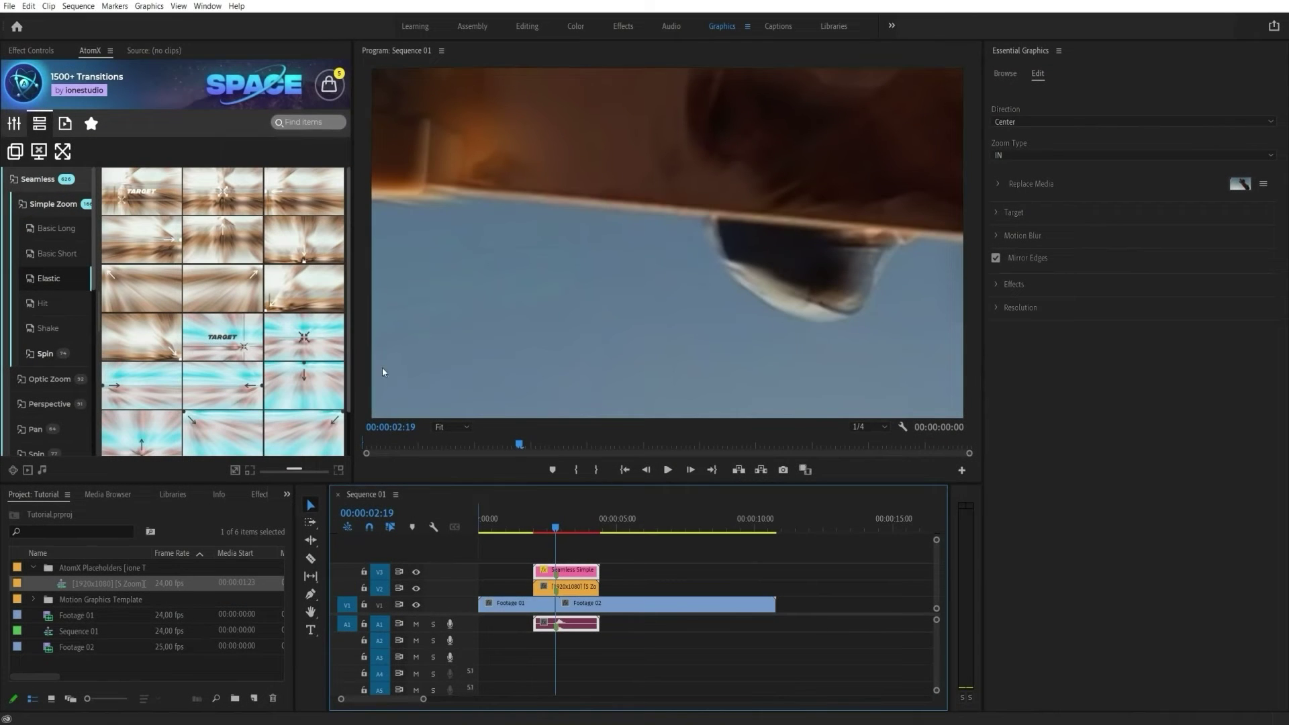
pyautogui.click(78, 6)
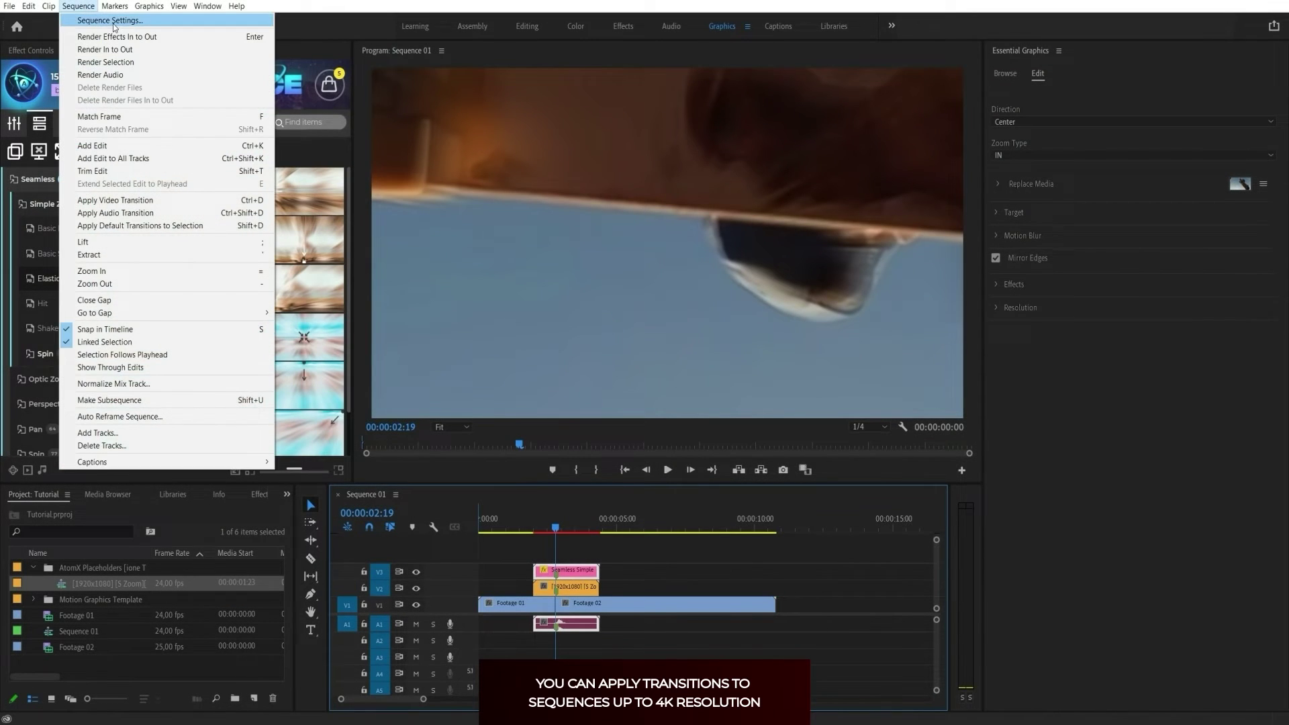
pyautogui.click(114, 26)
pyautogui.doubleClick(570, 180)
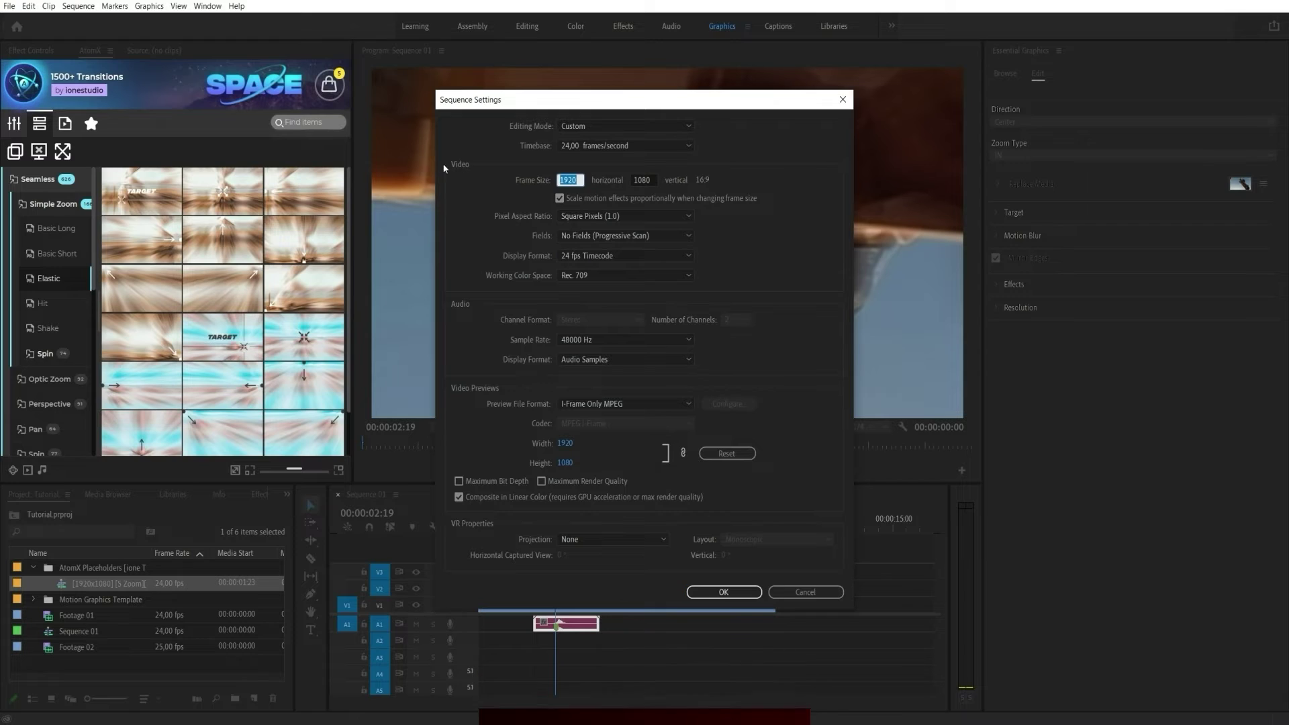
pyautogui.write('26')
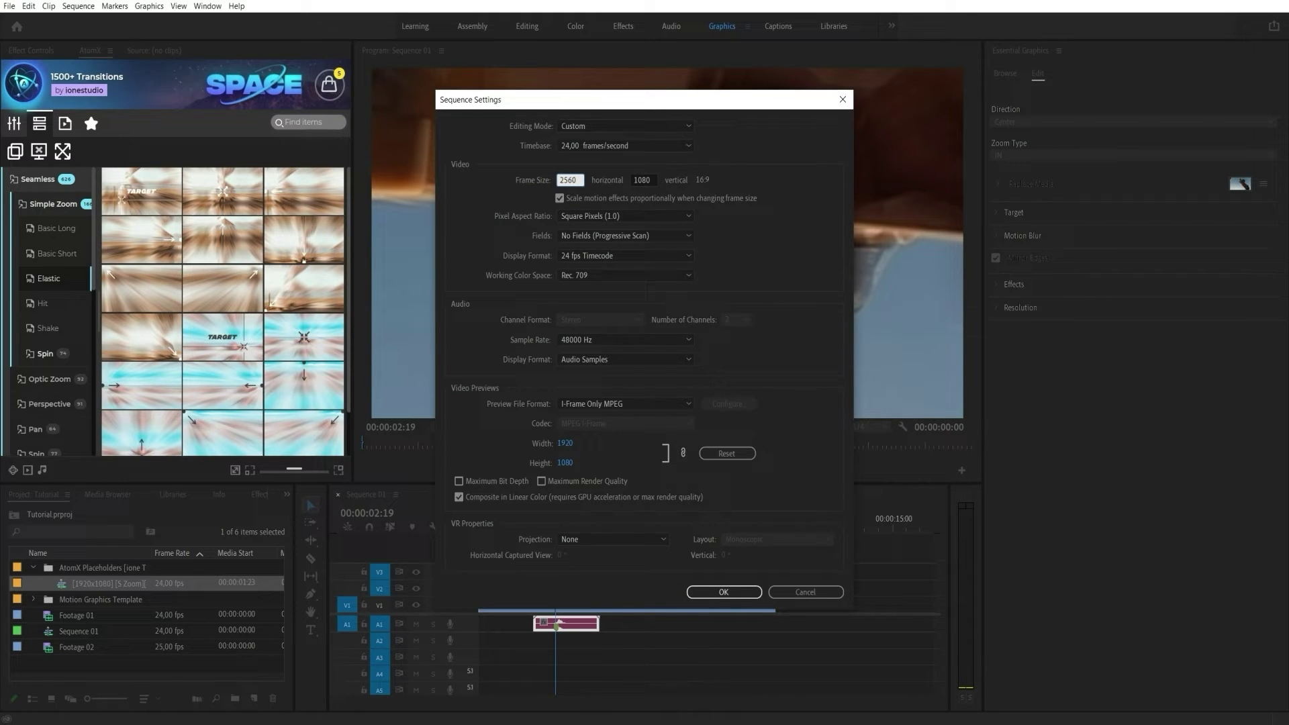
pyautogui.press('Tab')
pyautogui.write('14')
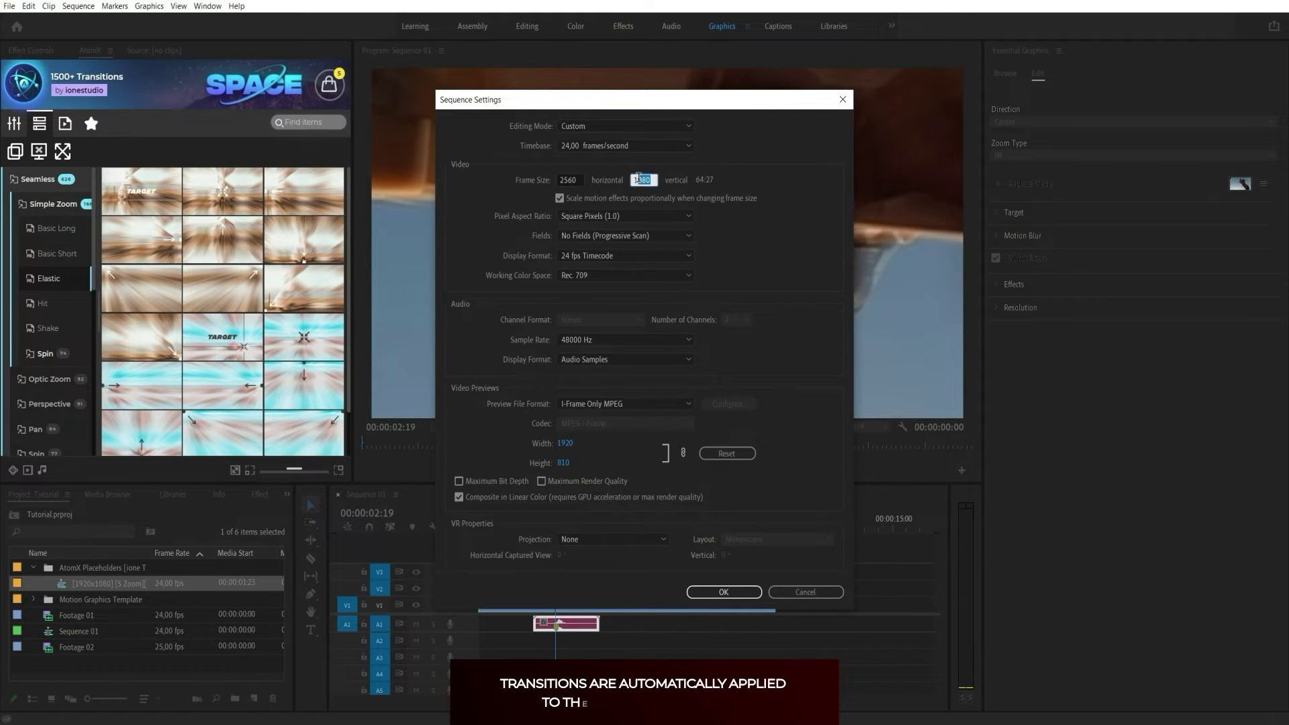
pyautogui.press('Return')
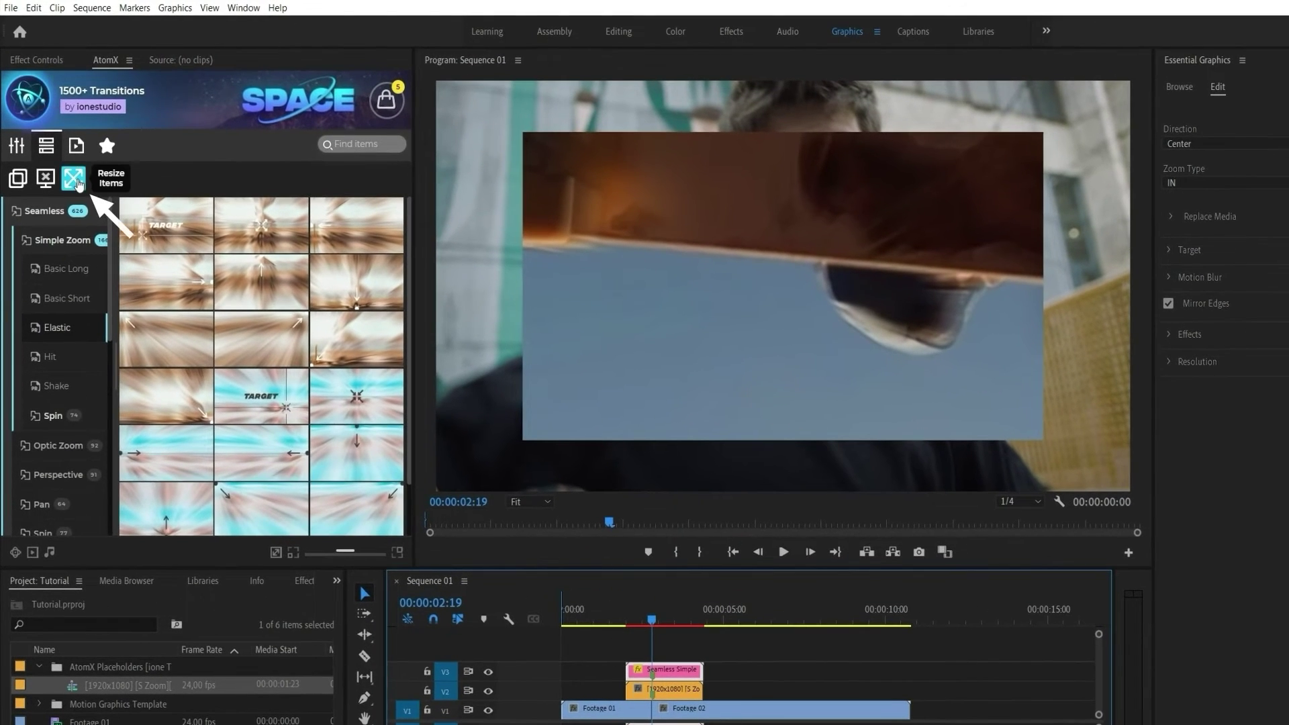
# Resize the AtomX transition items to fill the frame and scrub back to 00:00:02:13
pyautogui.click(79, 183)
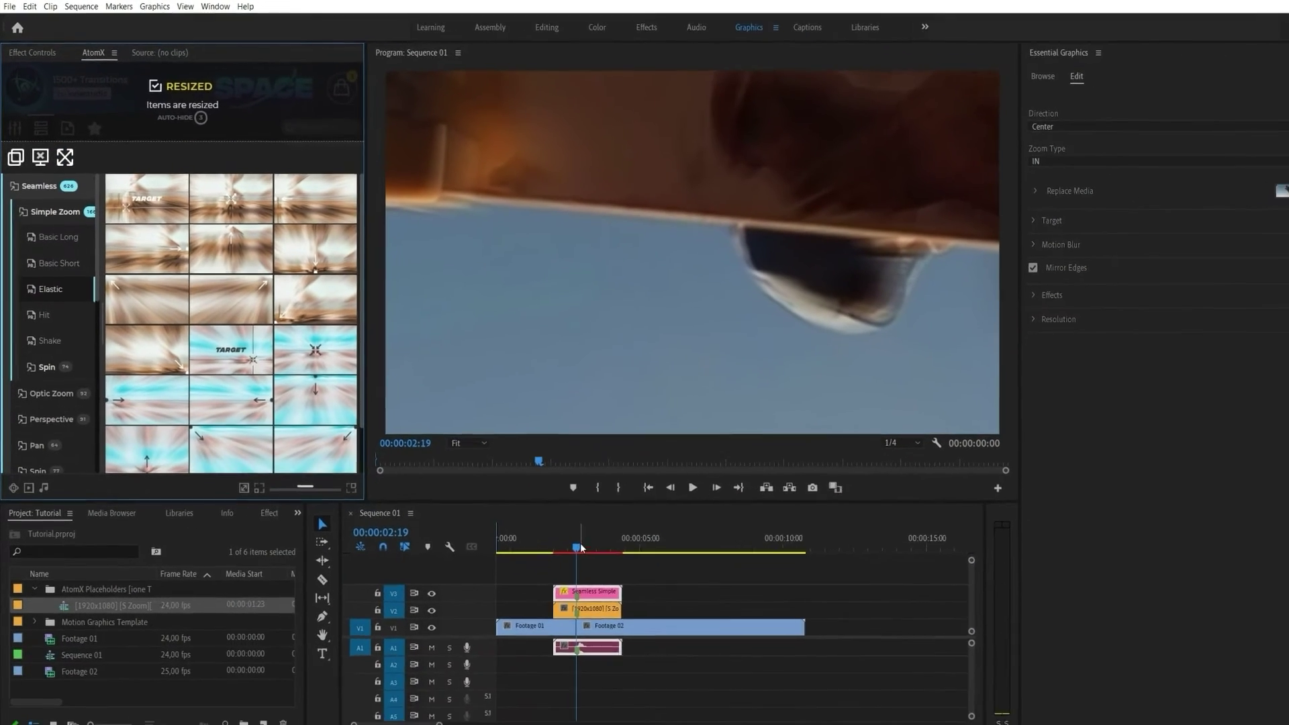
pyautogui.moveTo(580, 542)
pyautogui.mouseDown()
pyautogui.moveTo(564, 527)
pyautogui.moveTo(600, 531)
pyautogui.mouseUp()
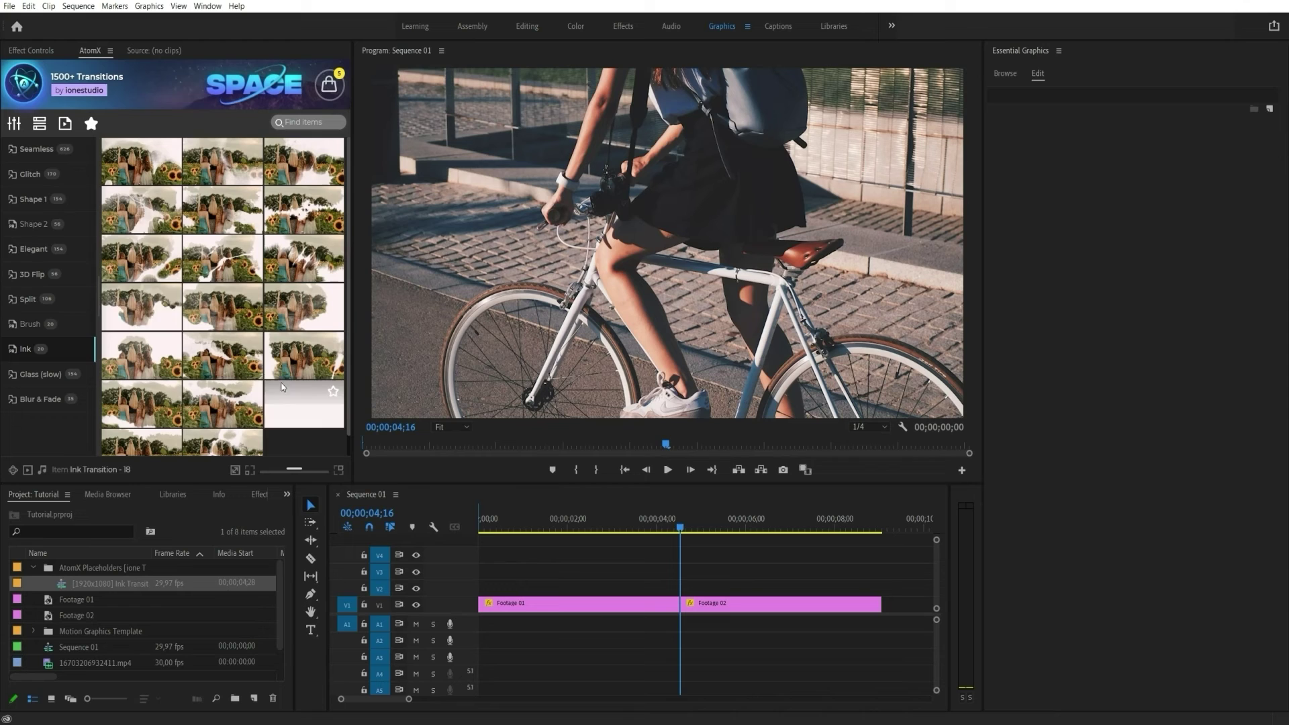
# Browse to the AtomX Ink category and apply Ink Transition - 11 at the playhead cut
pyautogui.click(55, 326)
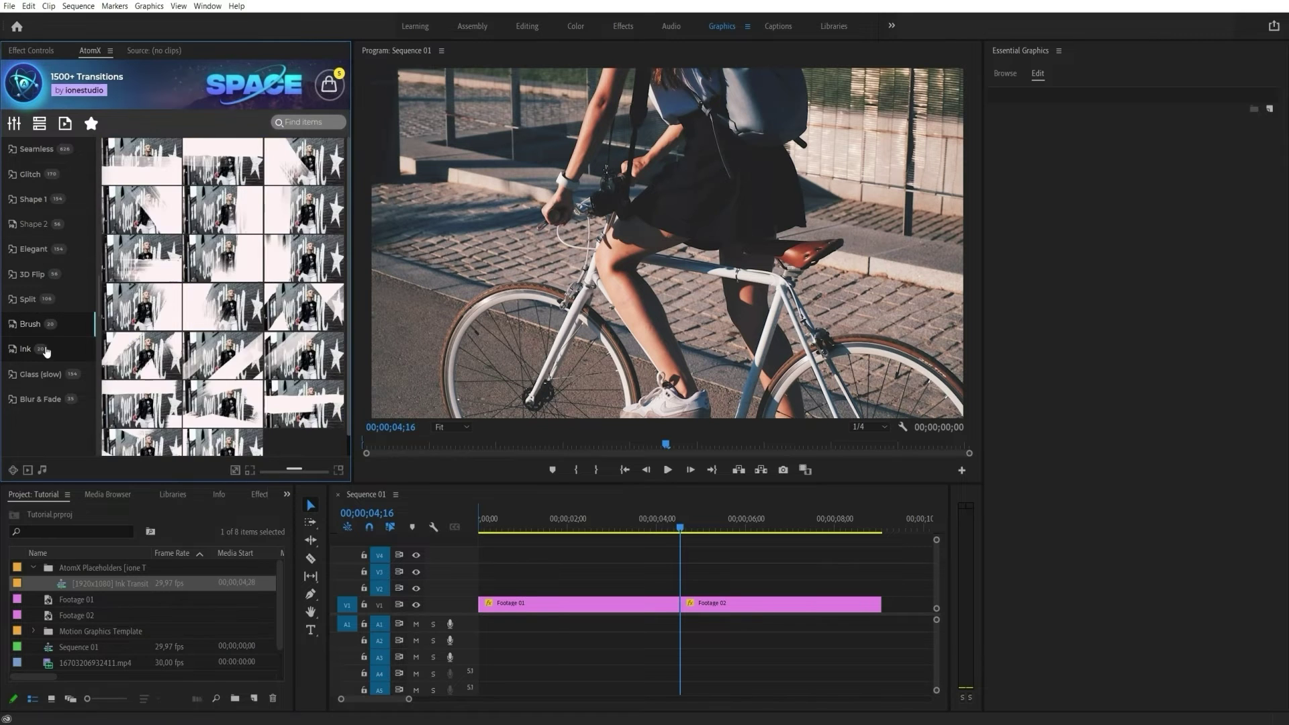
pyautogui.click(46, 349)
pyautogui.click(56, 376)
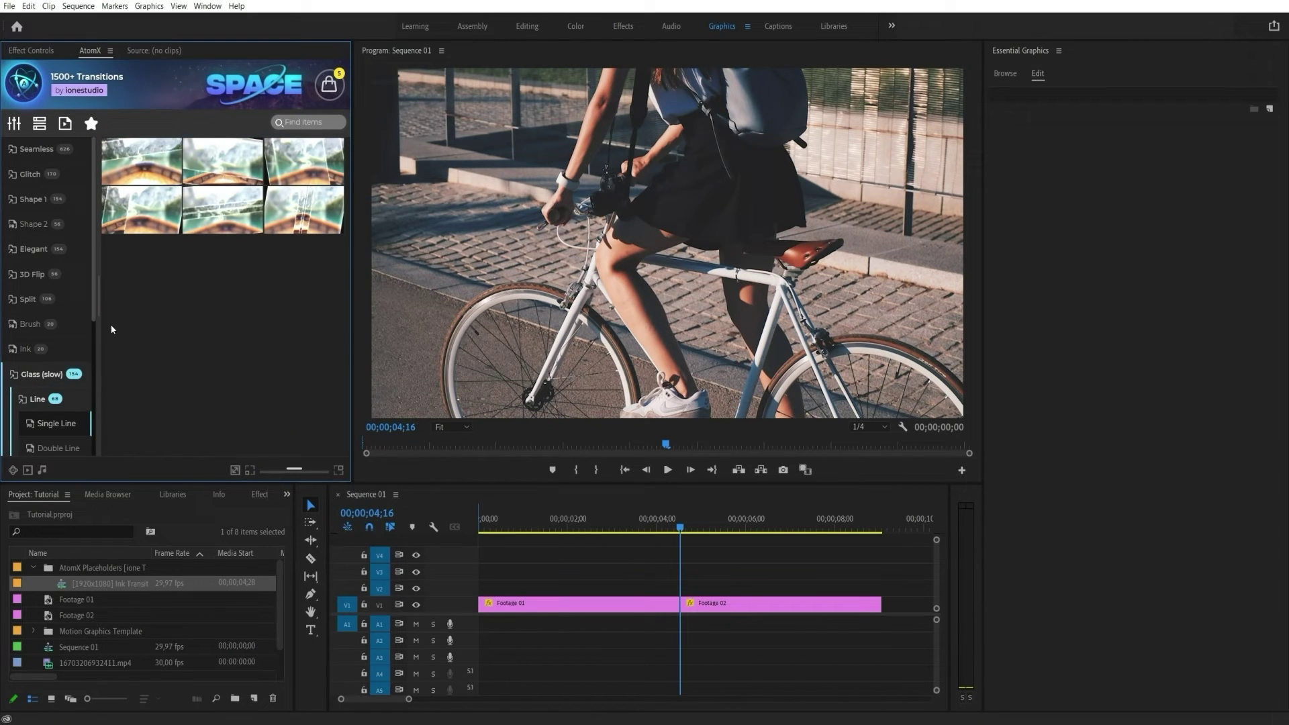
pyautogui.click(56, 377)
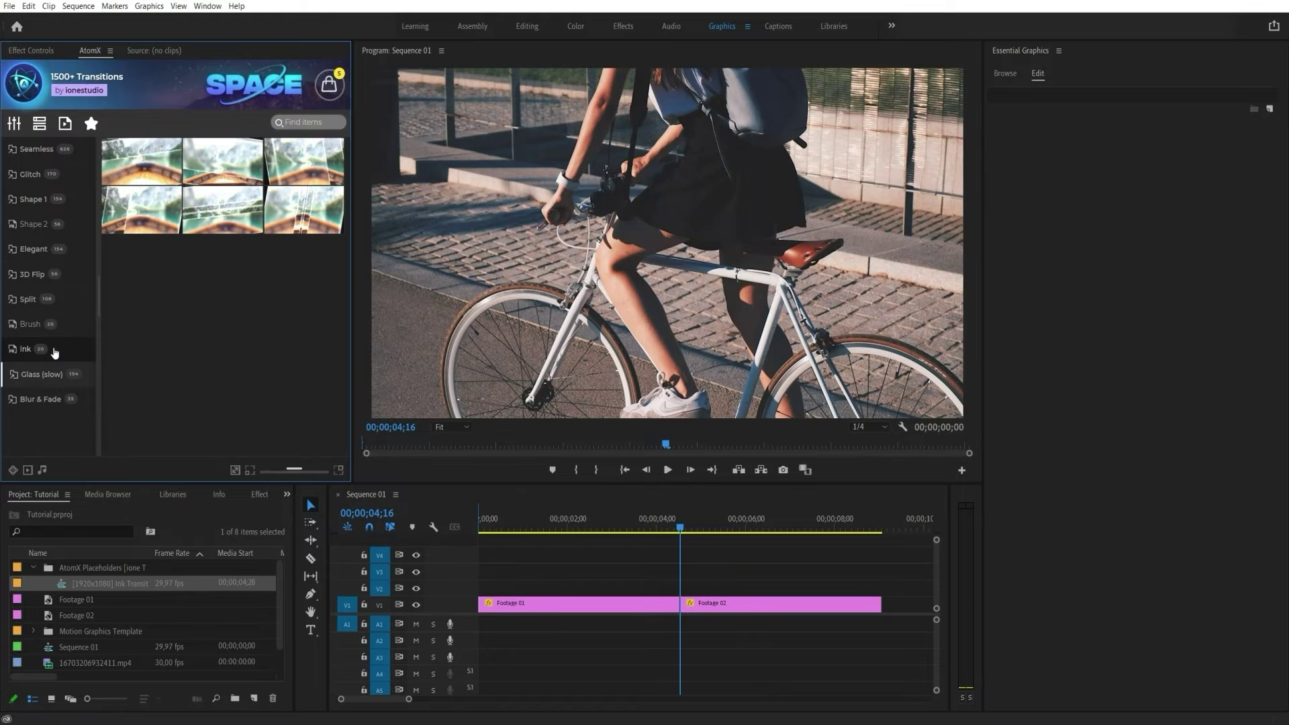
pyautogui.click(55, 353)
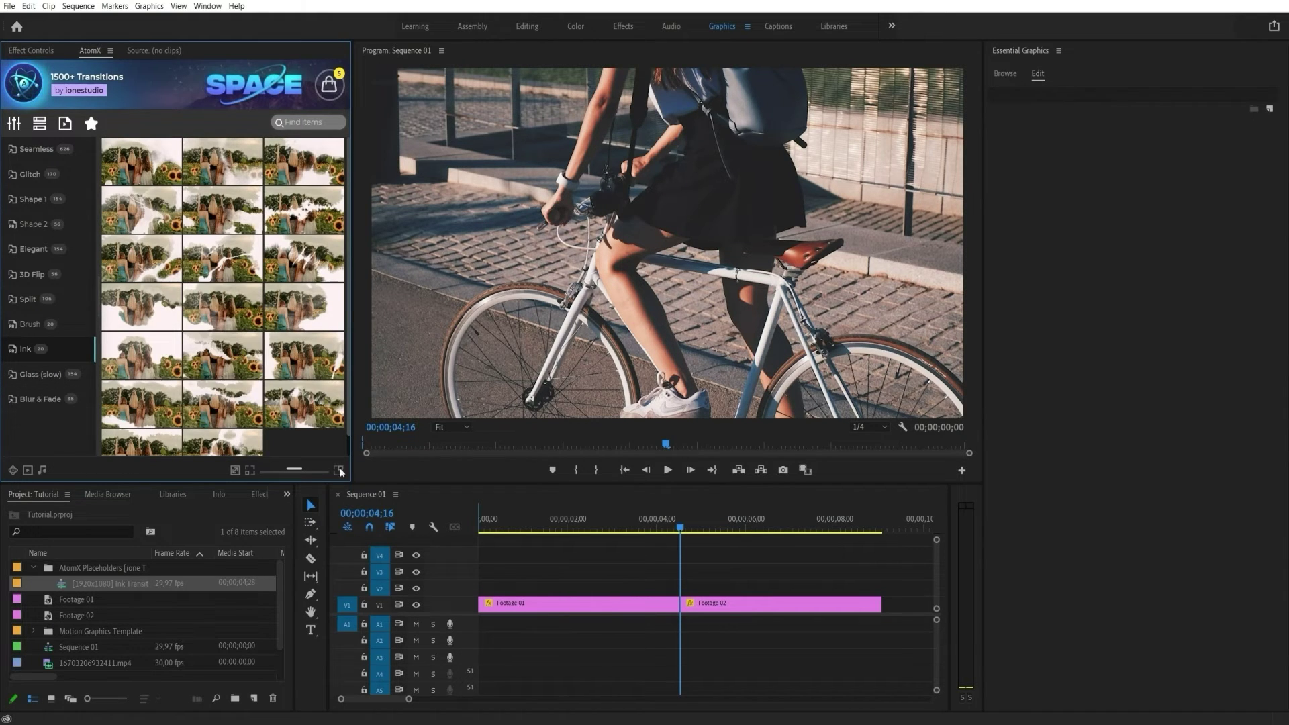
pyautogui.click(378, 604)
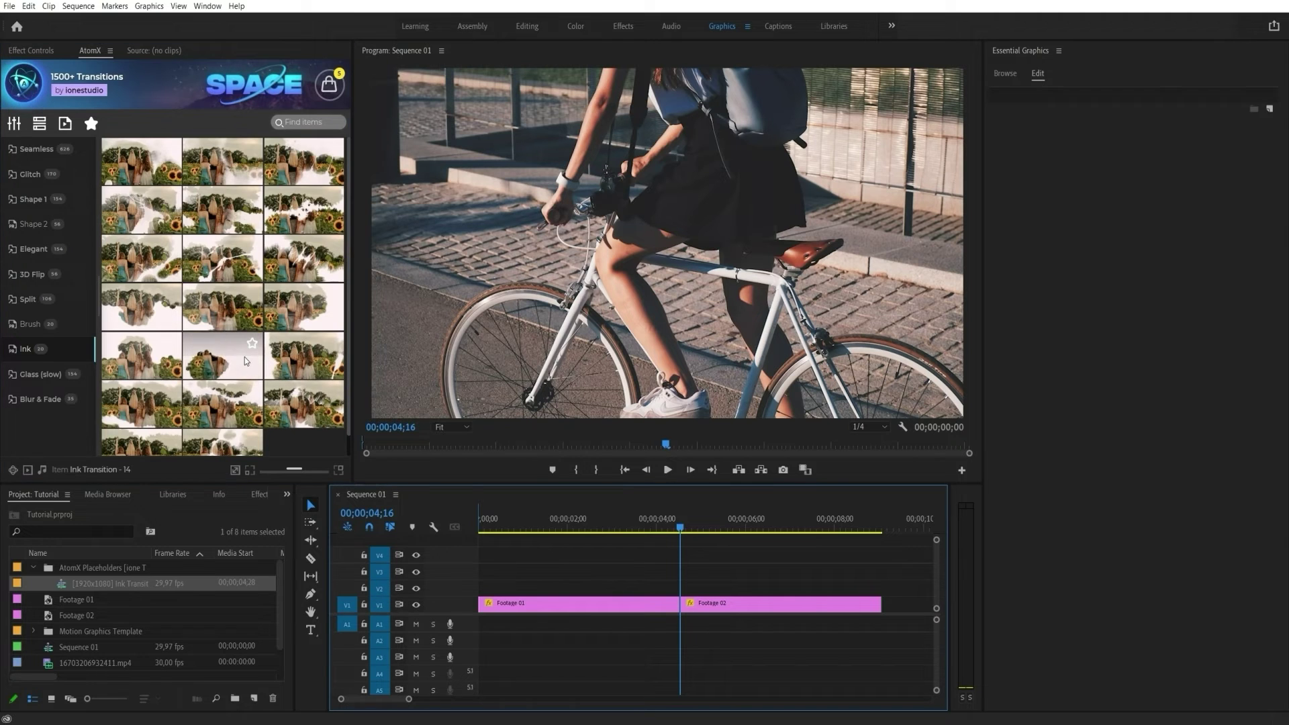
pyautogui.click(229, 327)
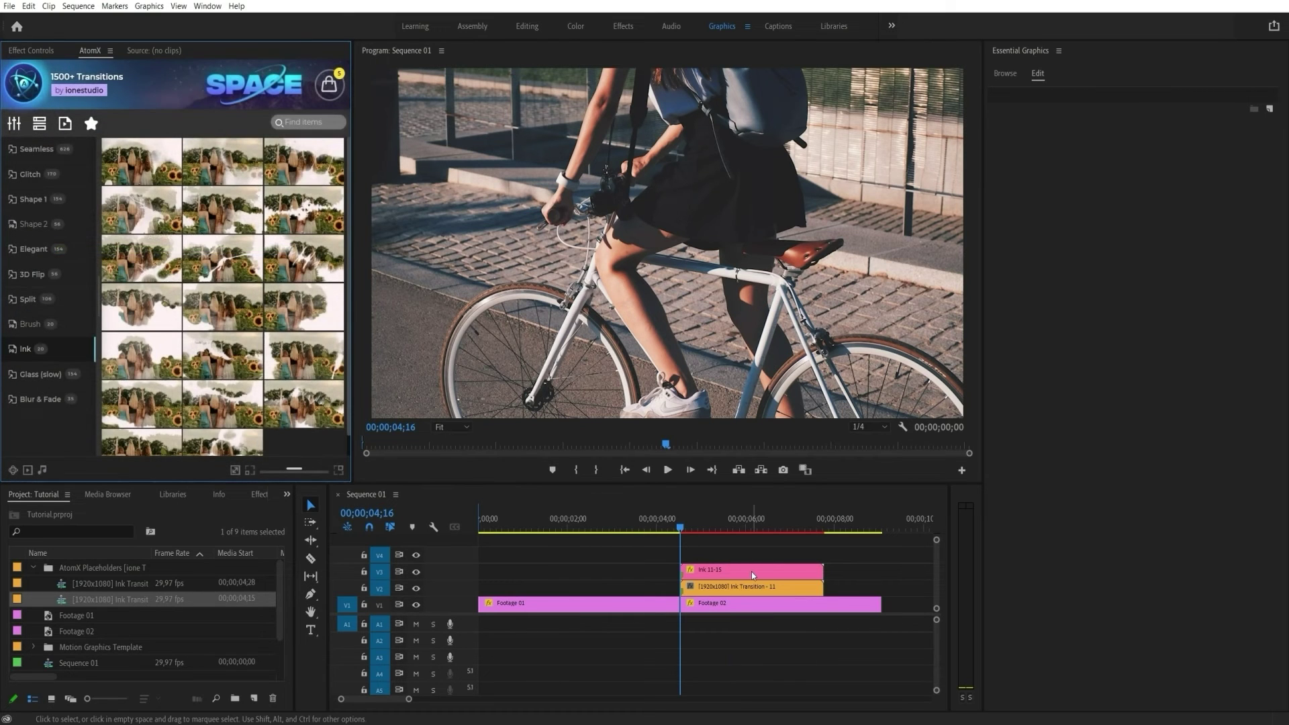
# Load the Ink Transition into Replace Media, then razor and ripple-delete Footage 02 under it
pyautogui.click(751, 571)
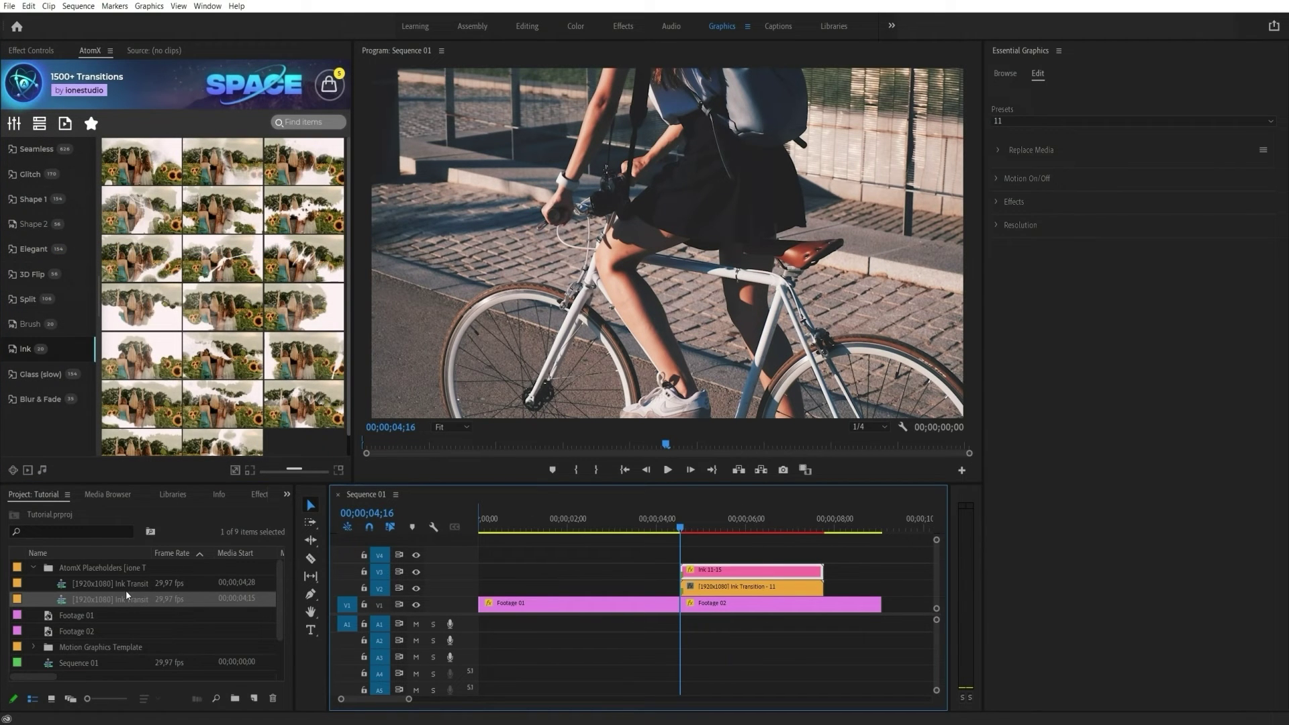
pyautogui.moveTo(132, 599)
pyautogui.mouseDown()
pyautogui.moveTo(984, 308)
pyautogui.moveTo(1044, 159)
pyautogui.mouseUp()
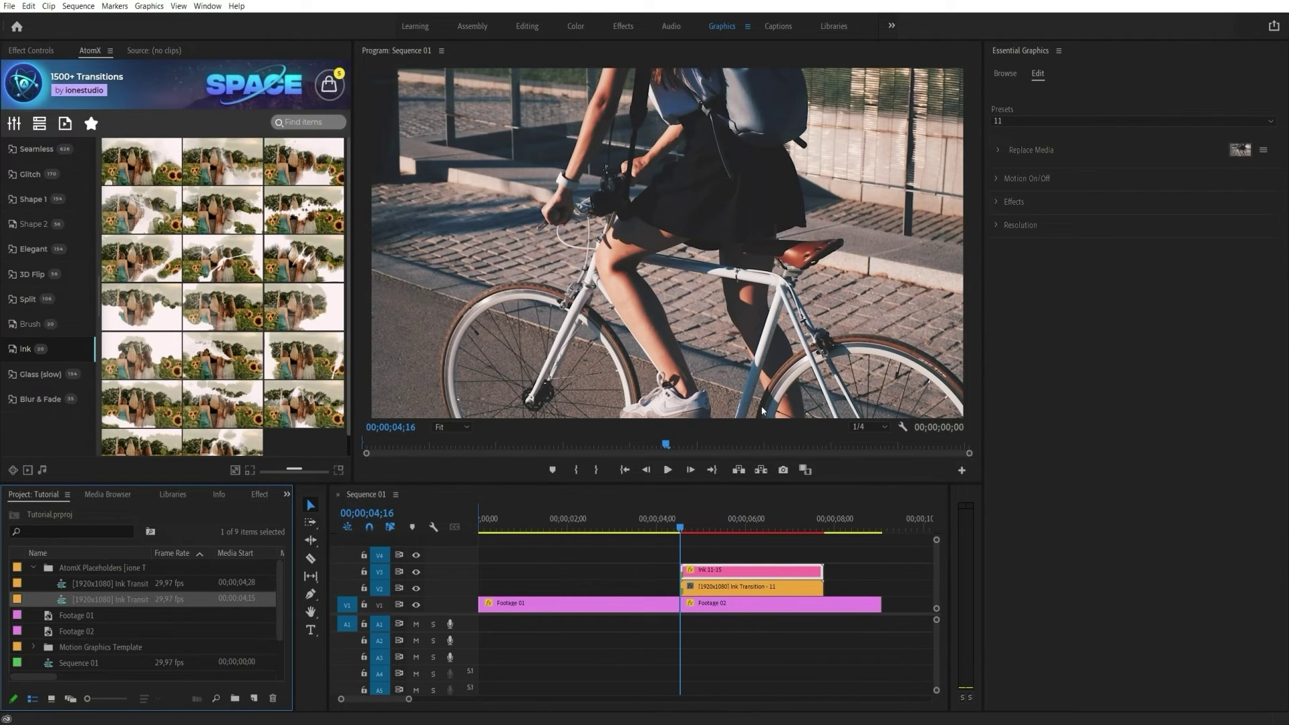
pyautogui.press('c')
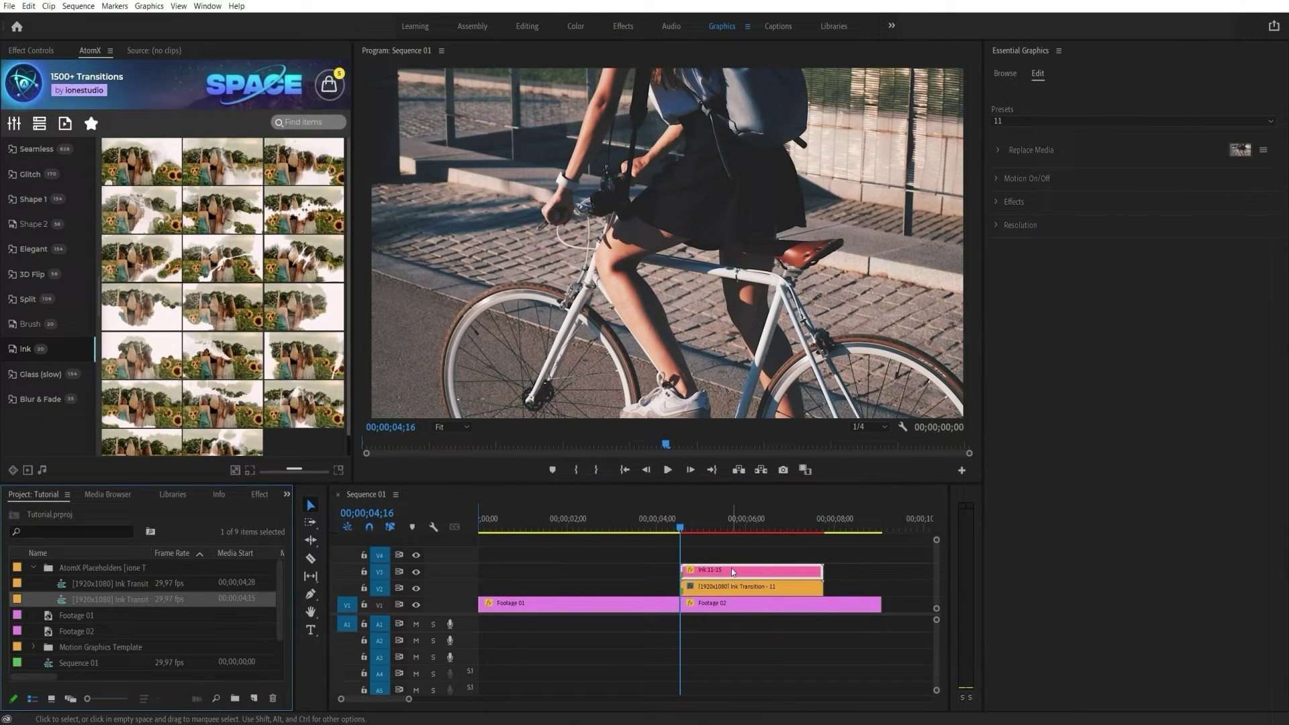
pyautogui.click(825, 608)
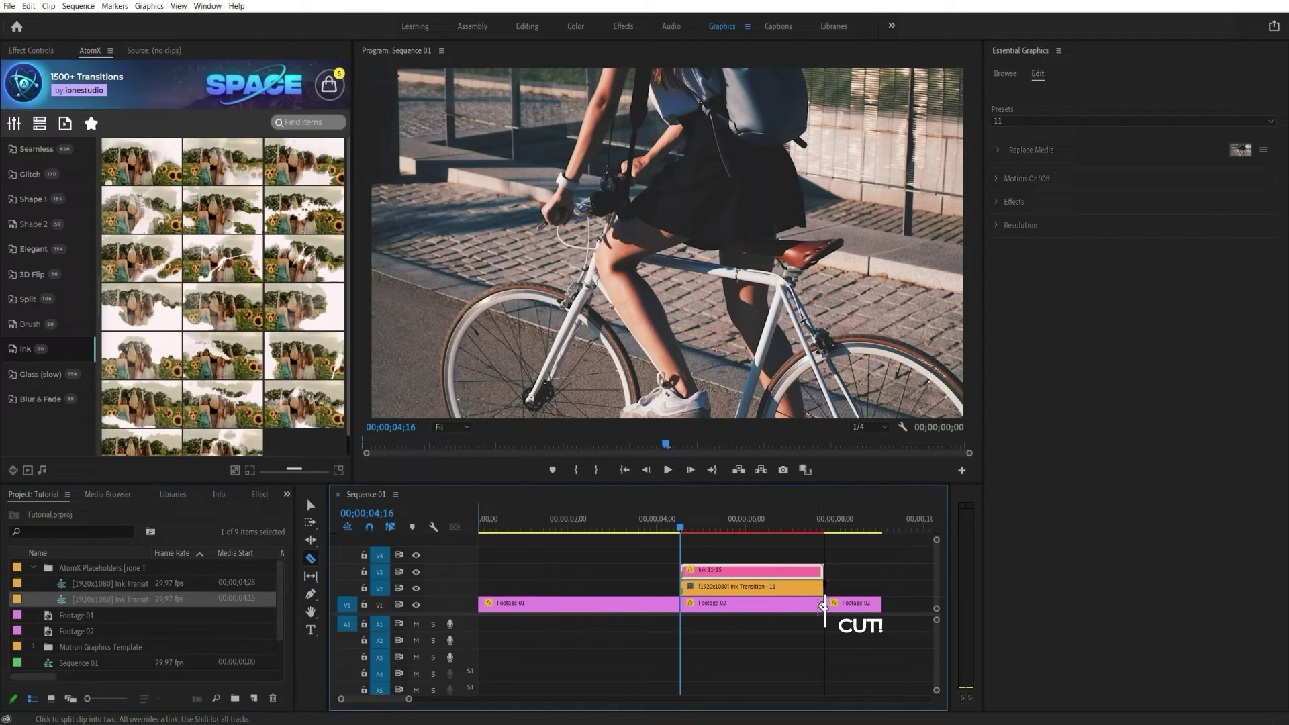
pyautogui.press('v')
pyautogui.click(771, 596)
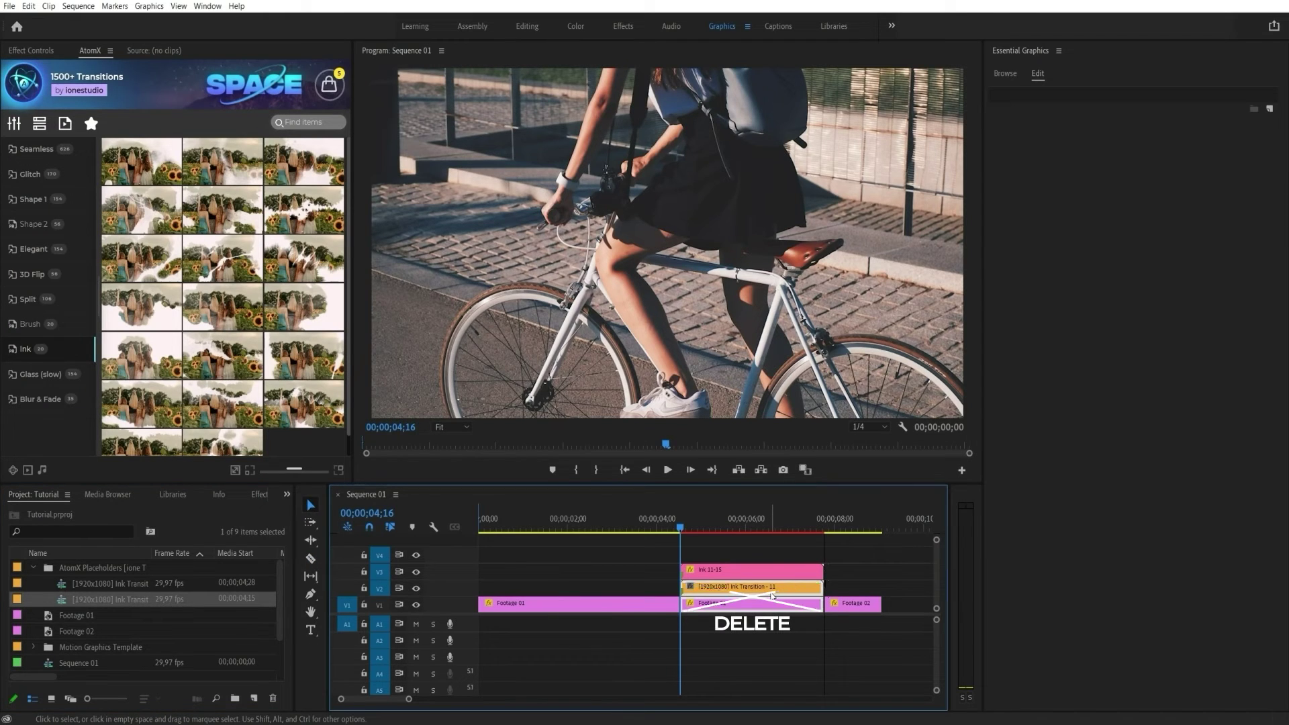
pyautogui.press('Delete')
# Move the Ink 11-15 clip down onto V2 over Footage 01's end
pyautogui.moveTo(779, 570)
pyautogui.mouseDown()
pyautogui.moveTo(779, 587)
pyautogui.moveTo(626, 590)
pyautogui.mouseUp()
pyautogui.click(842, 608)
pyautogui.click(796, 590)
# Preview the ink transition by playing from about 00;00;01;13
pyautogui.moveTo(641, 527); pyautogui.dragTo(535, 530)
pyautogui.press('space')
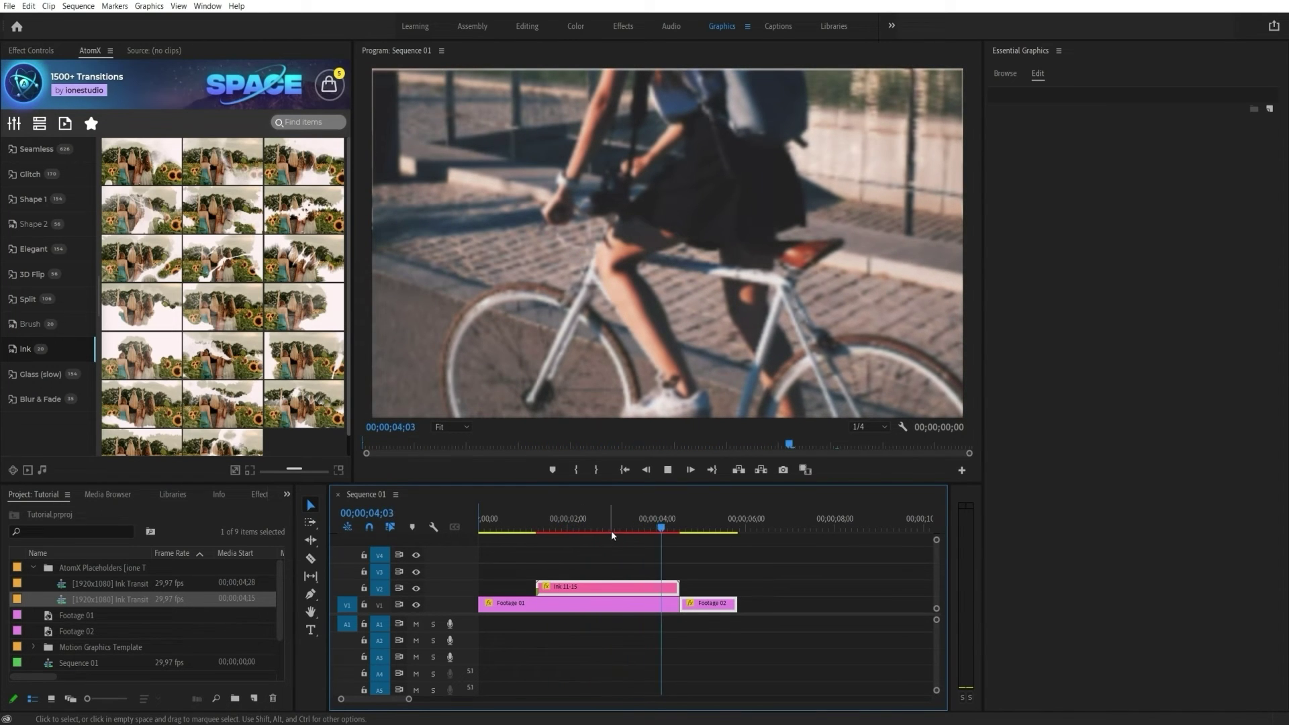
pyautogui.moveTo(613, 529); pyautogui.dragTo(516, 528)
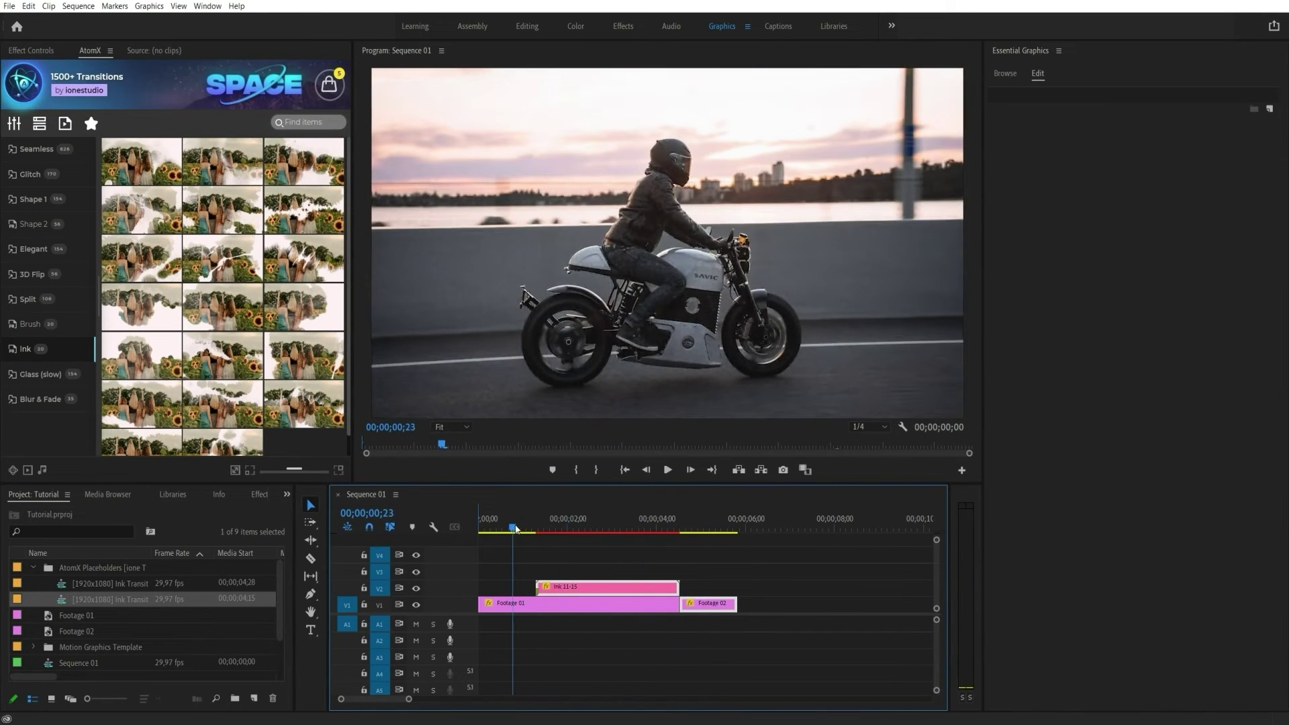
pyautogui.press('space')
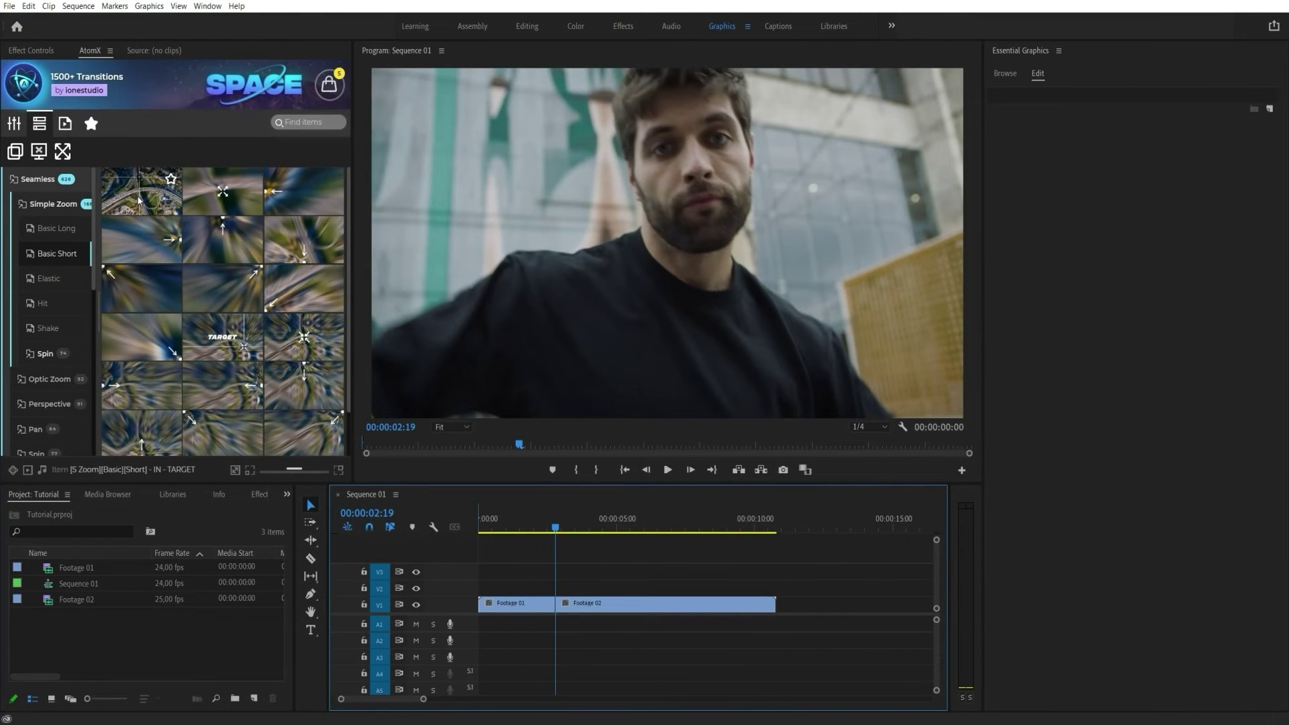
# Apply an Elastic zoom transition at the cut and fill its Replace Media with the S Zoom item
pyautogui.click(48, 278)
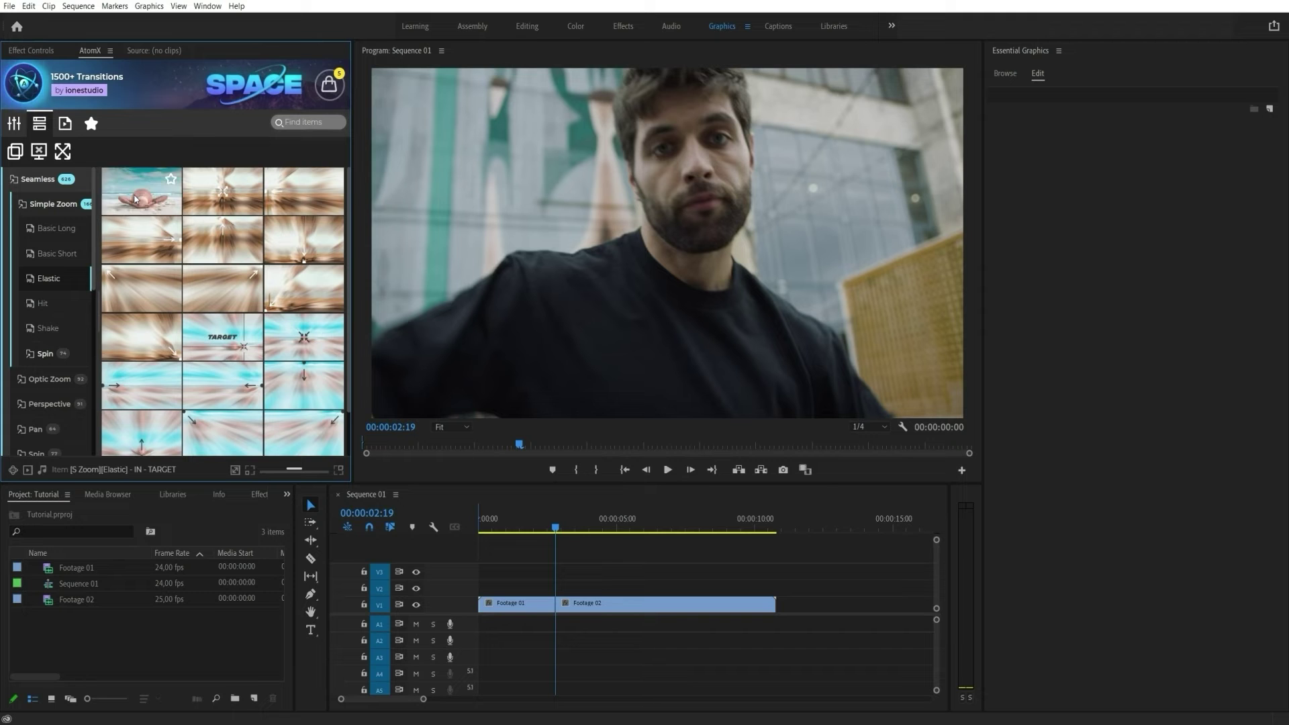
pyautogui.click(134, 199)
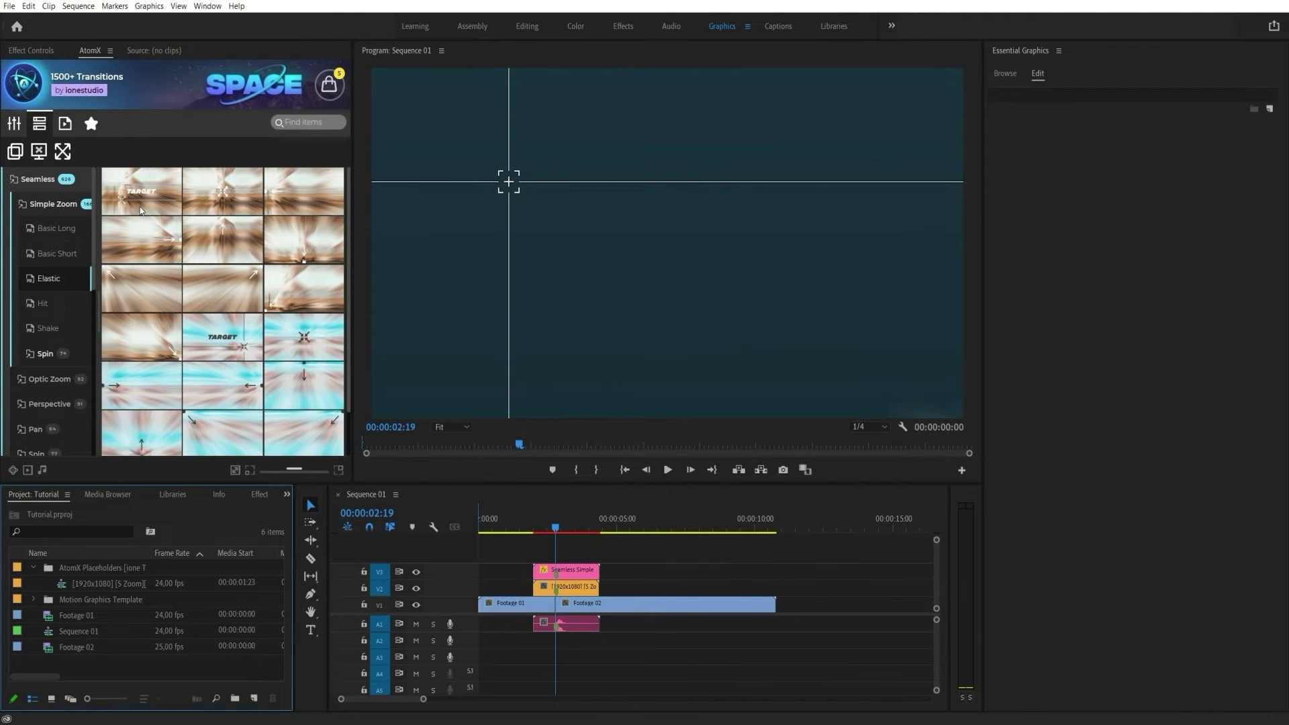
pyautogui.click(535, 568)
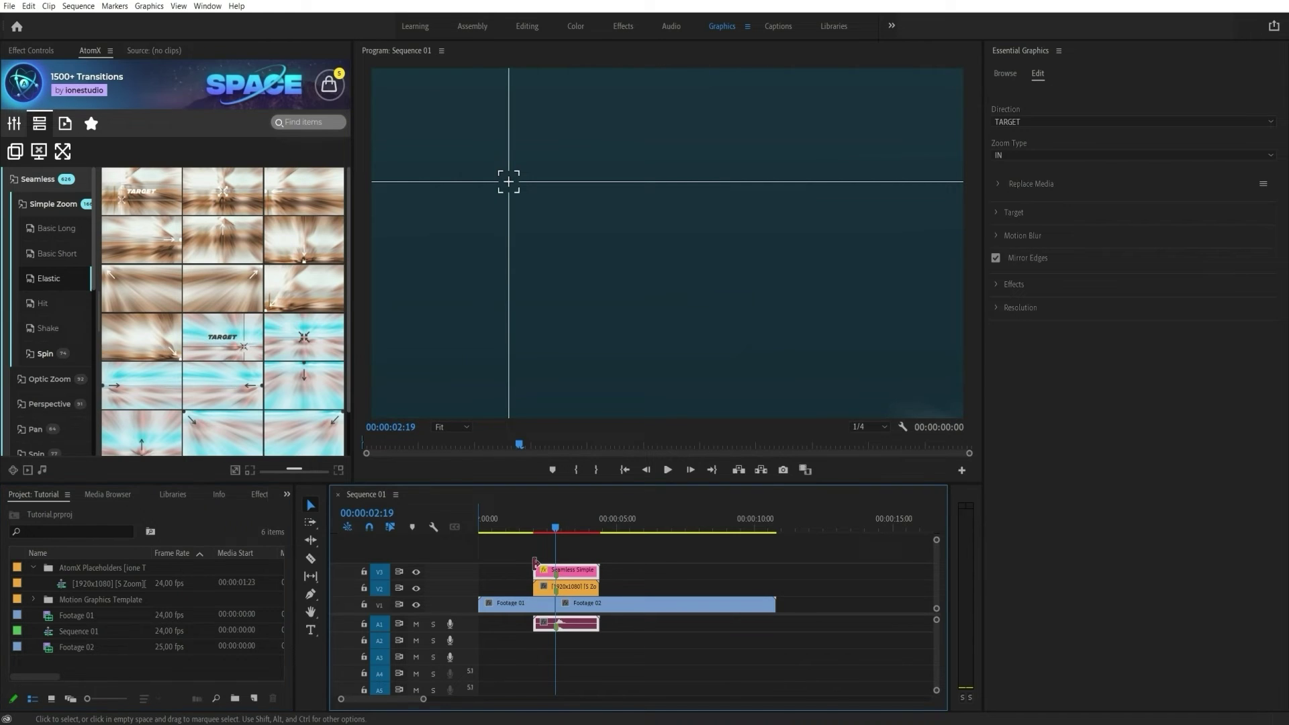
pyautogui.moveTo(124, 585); pyautogui.dragTo(1077, 193)
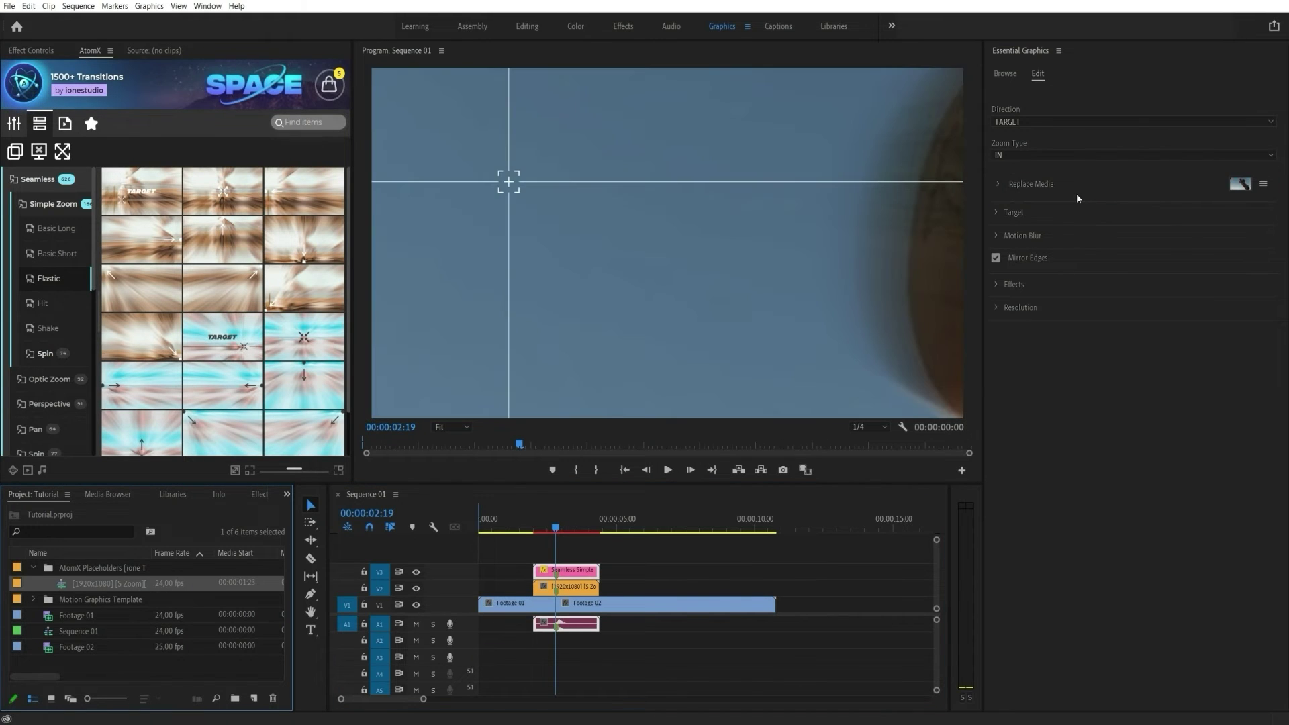
pyautogui.click(540, 530)
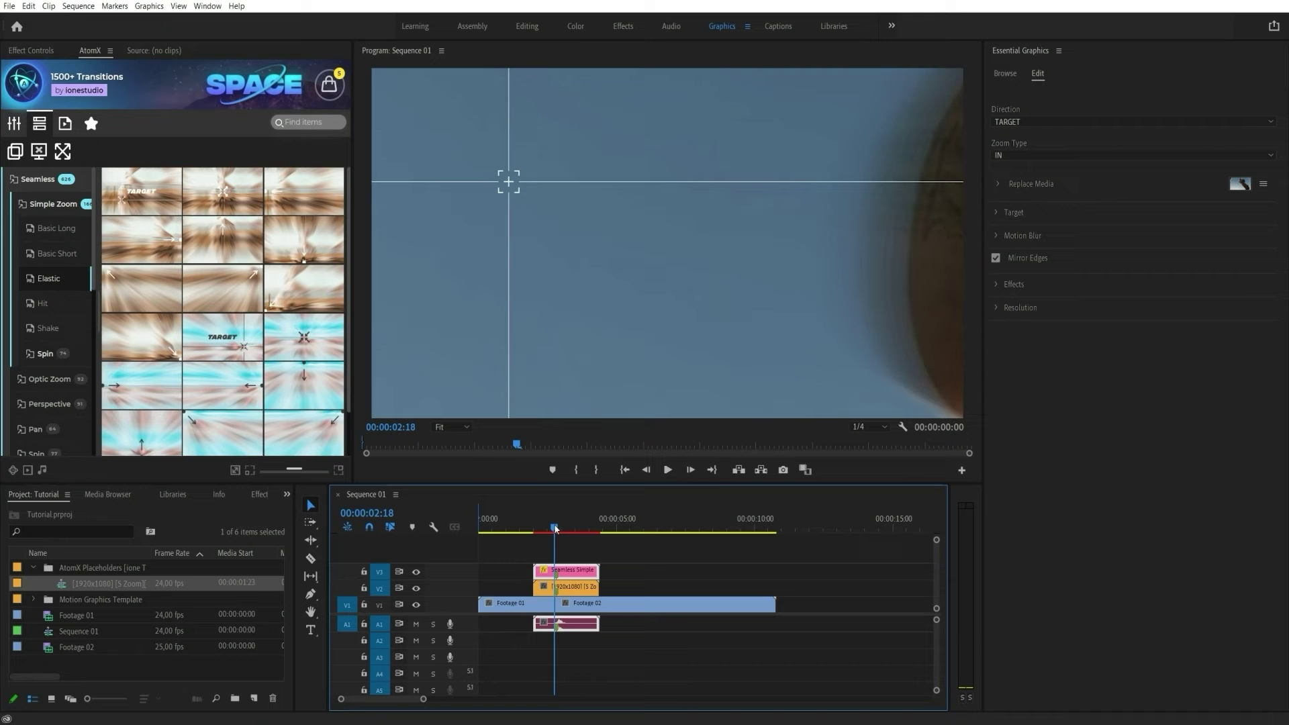
pyautogui.moveTo(542, 534); pyautogui.dragTo(556, 534)
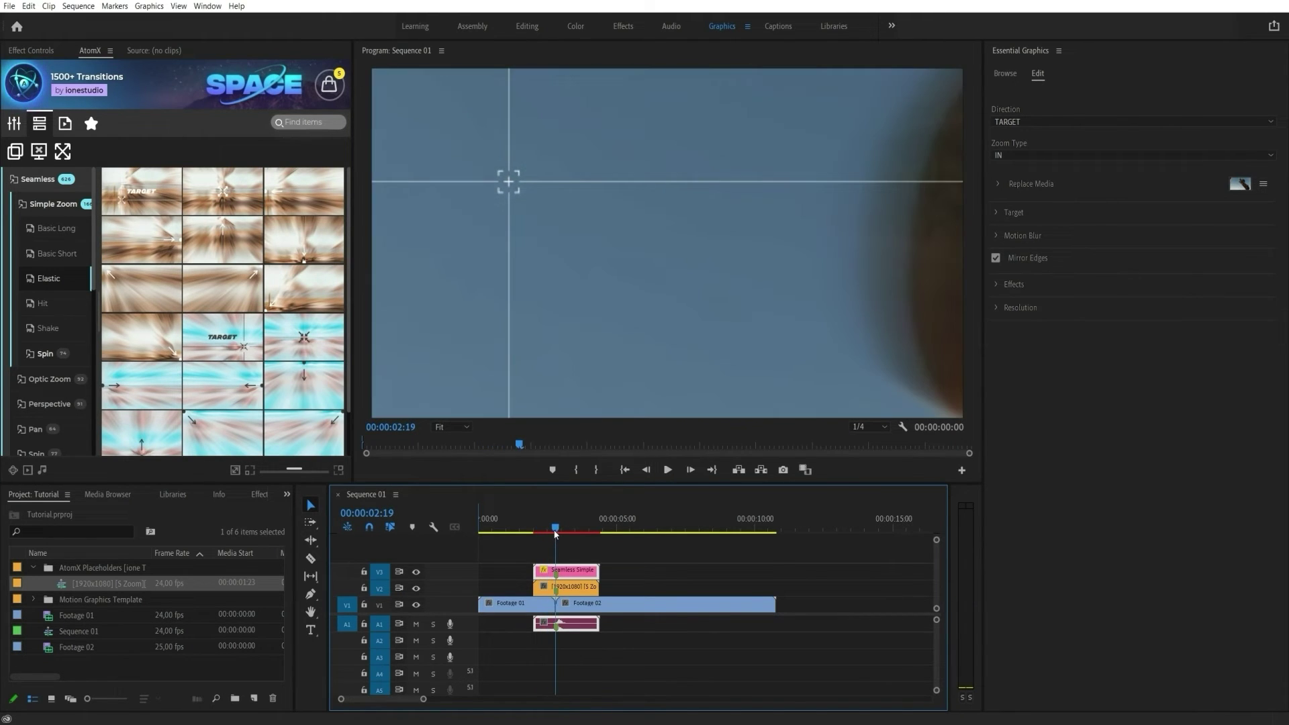
# Set the zoom target shape to Target 3 and toggle its guide point
pyautogui.click(995, 213)
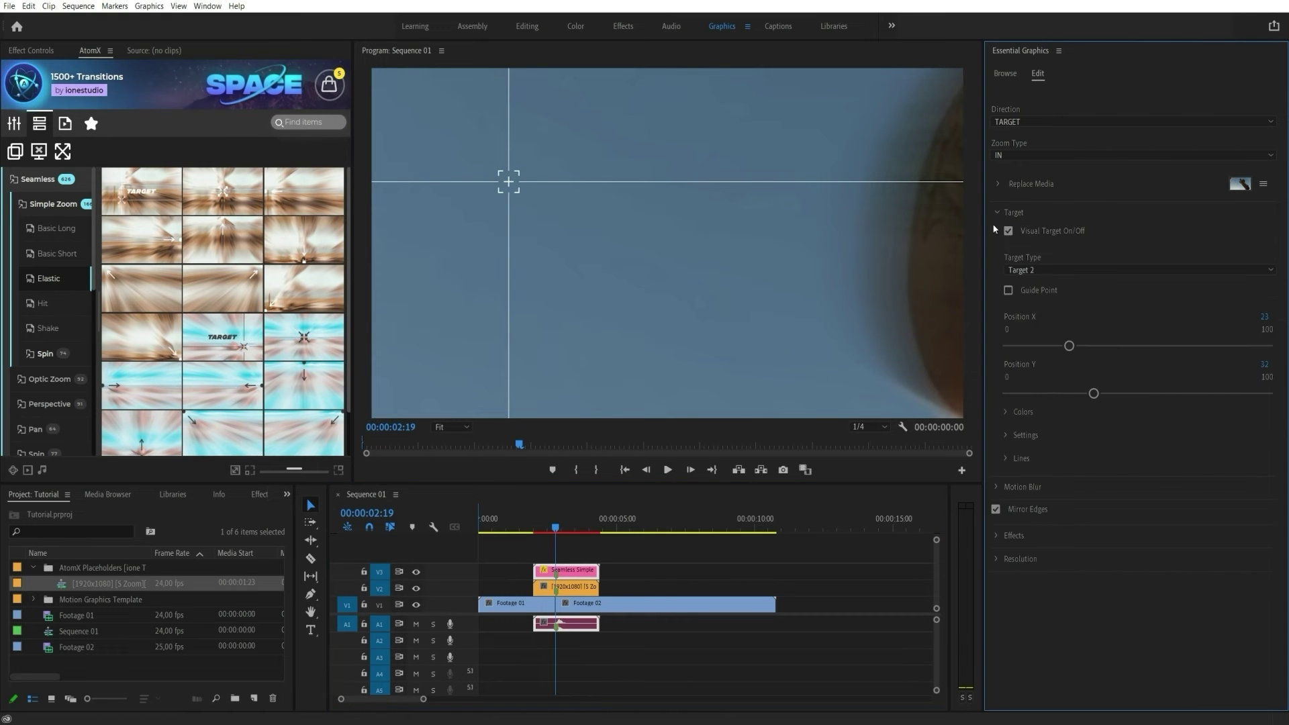
pyautogui.click(1041, 268)
pyautogui.click(1041, 306)
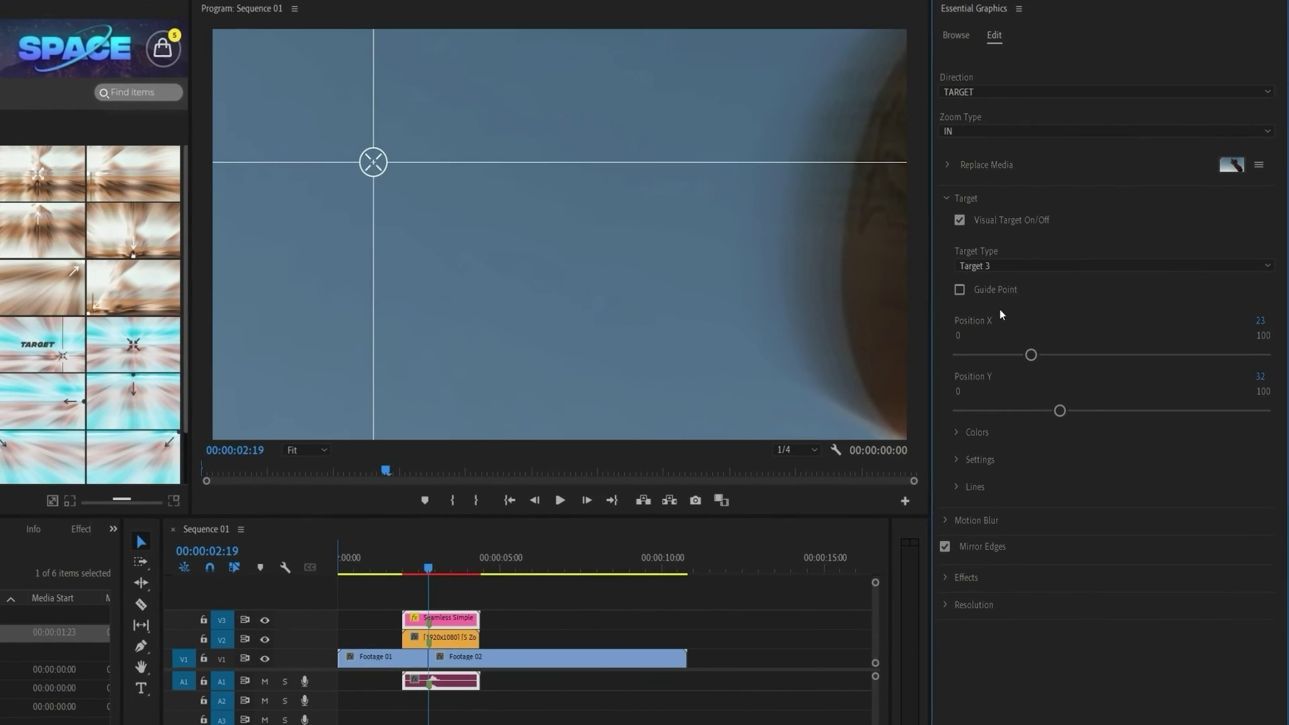
pyautogui.click(969, 289)
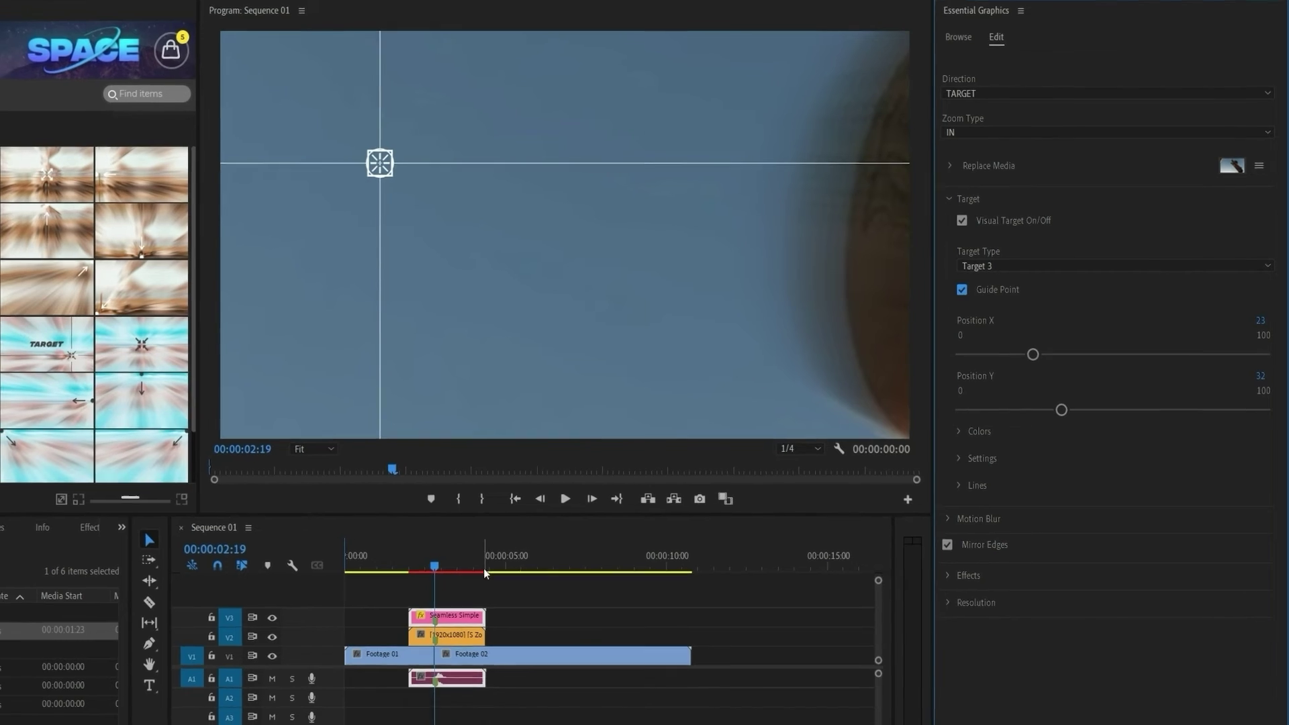
# Position the zoom target at X 42, Y 53 over the skateboard
pyautogui.click(421, 569)
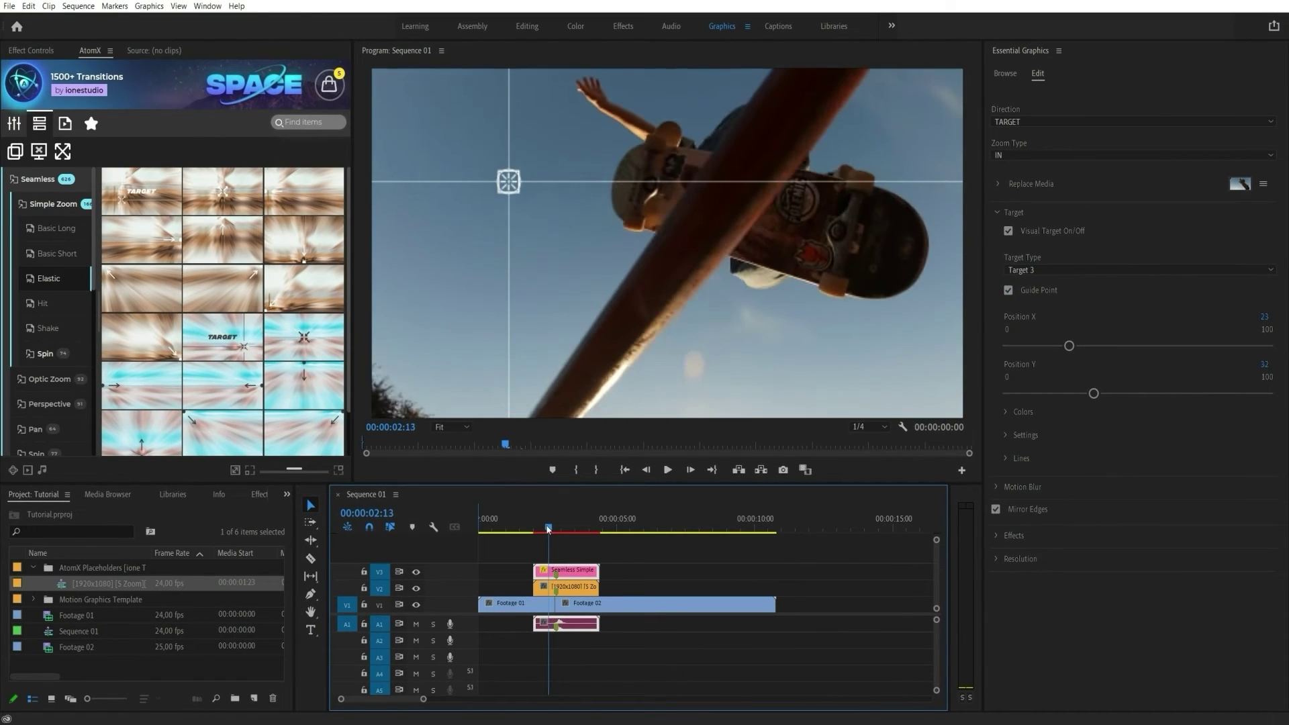
pyautogui.moveTo(548, 529); pyautogui.dragTo(543, 531)
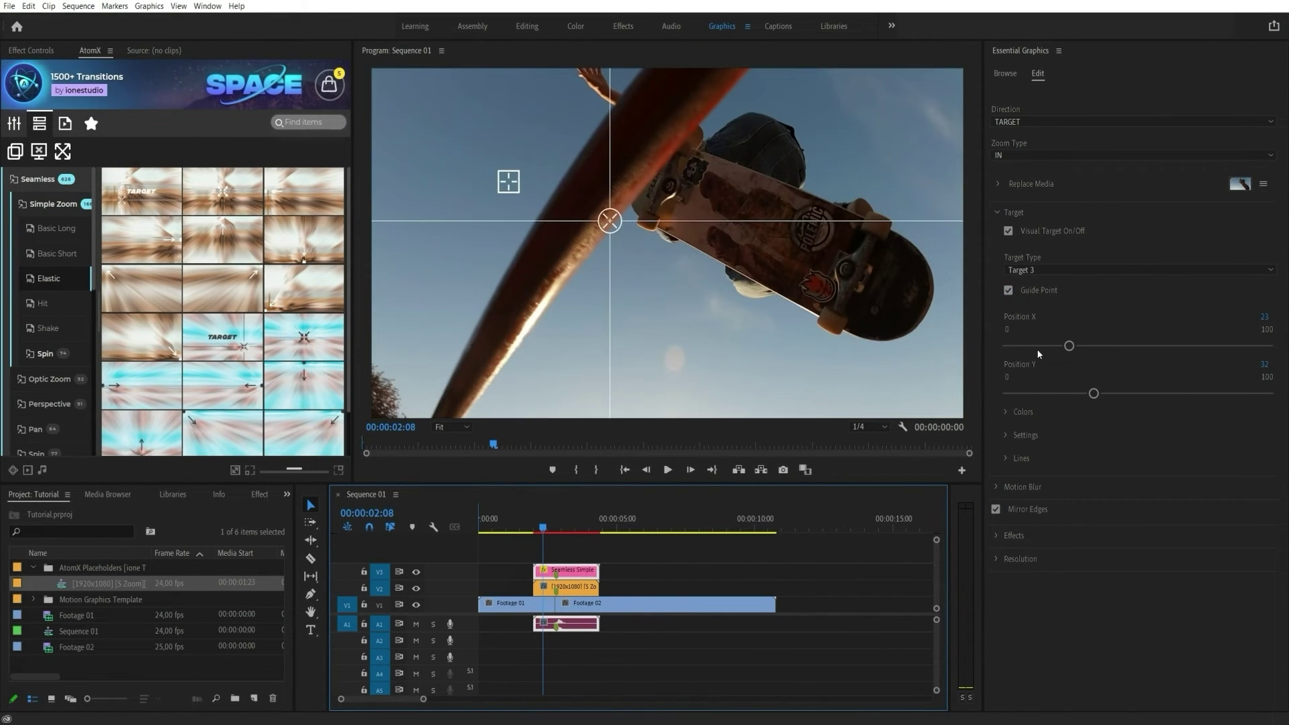
pyautogui.moveTo(1067, 348); pyautogui.dragTo(1229, 348)
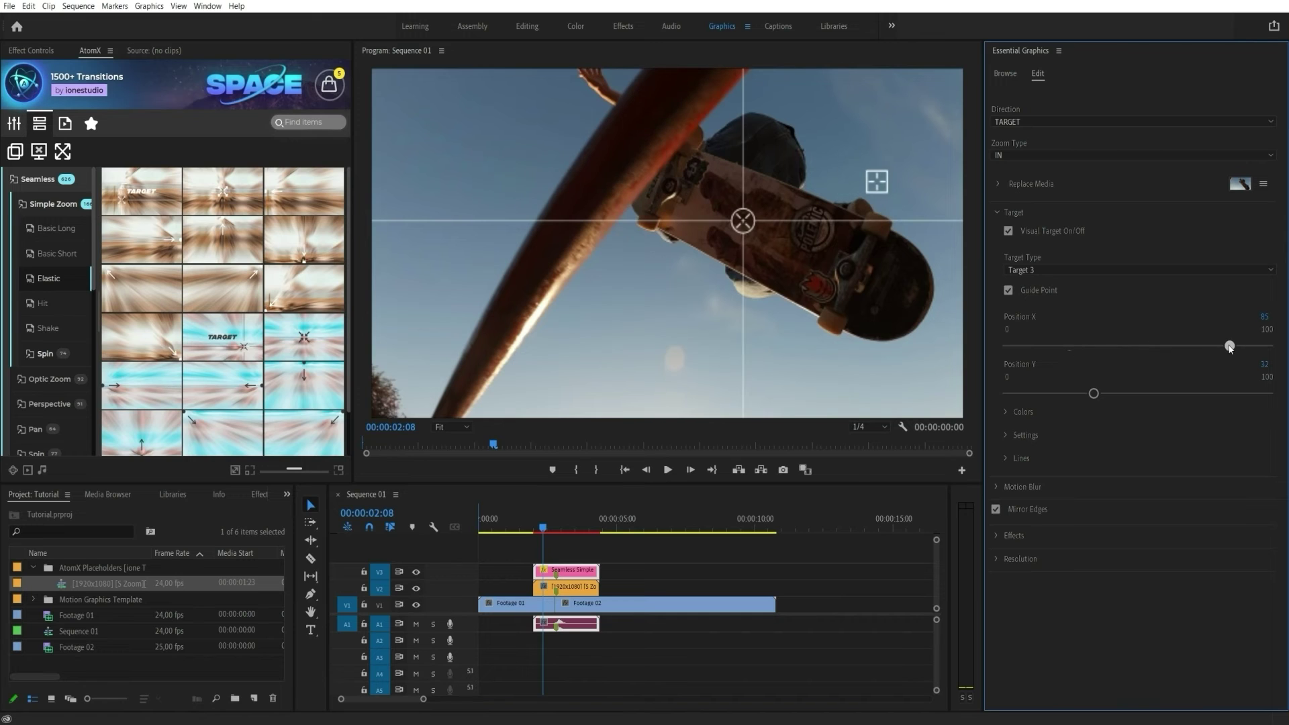
pyautogui.moveTo(1094, 393); pyautogui.dragTo(1146, 394)
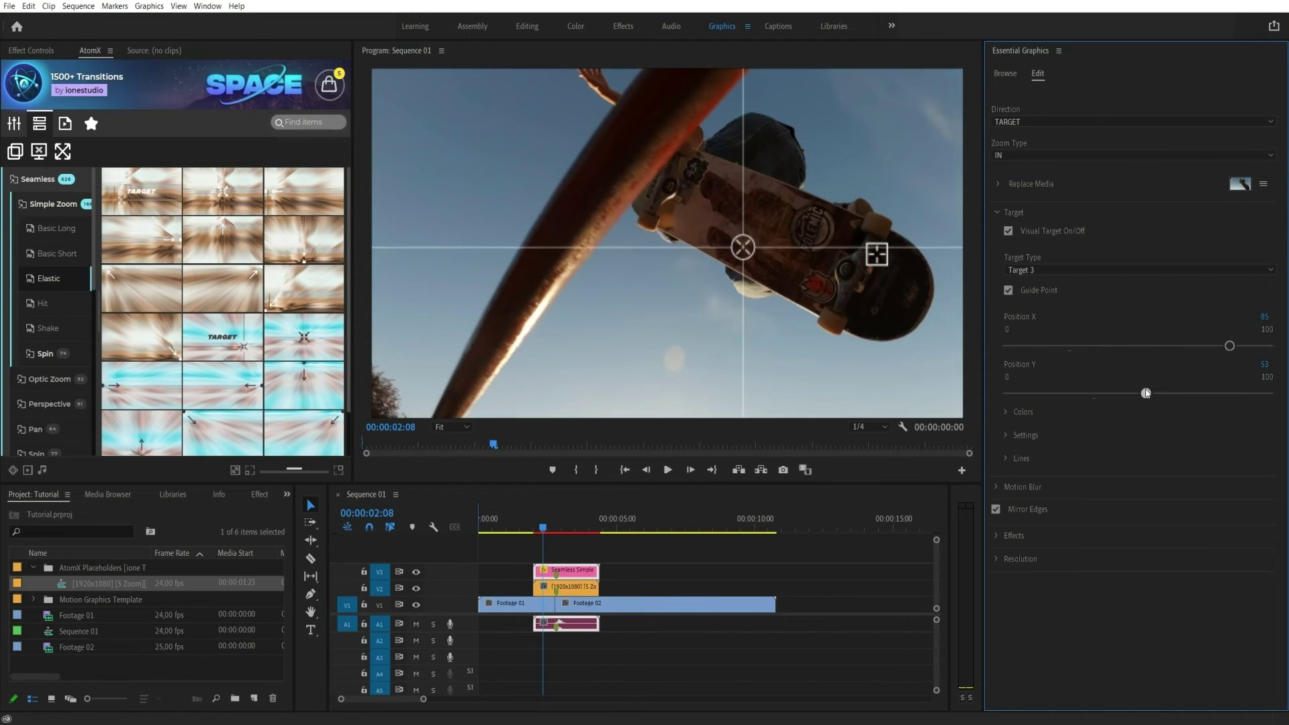
pyautogui.moveTo(543, 527); pyautogui.dragTo(554, 528)
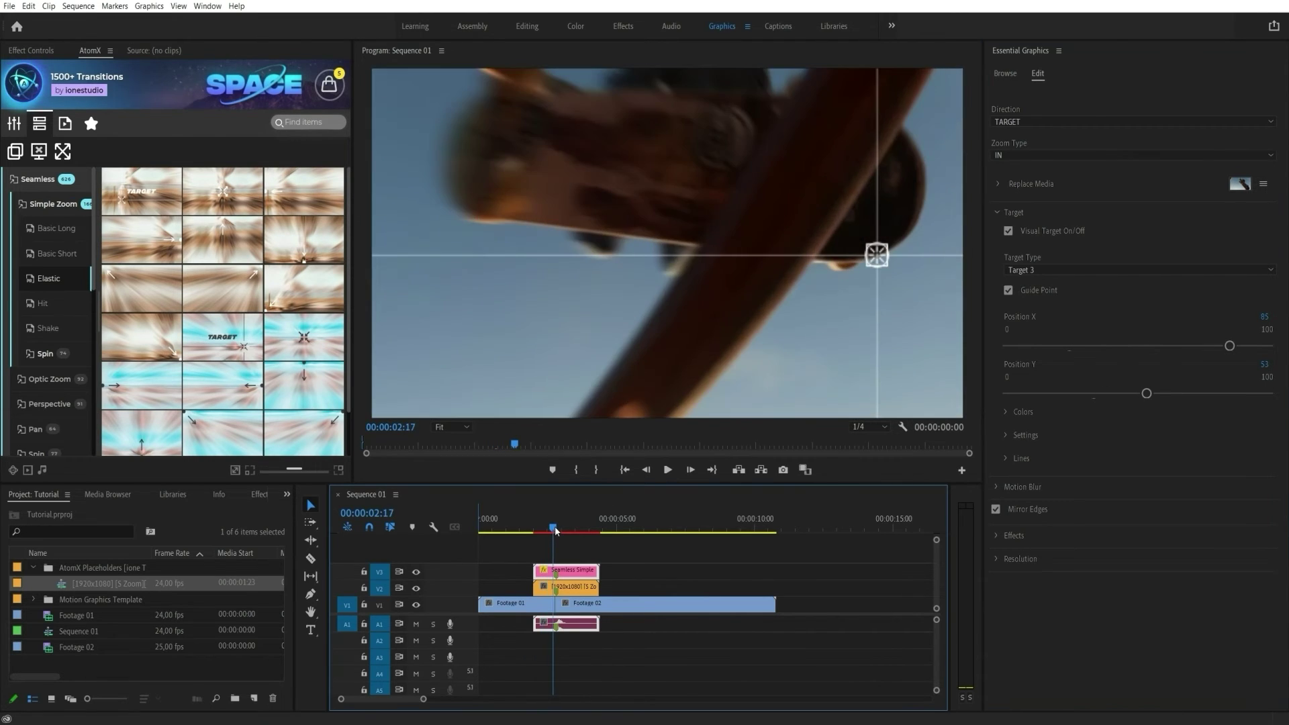
pyautogui.moveTo(1228, 345); pyautogui.dragTo(1114, 360)
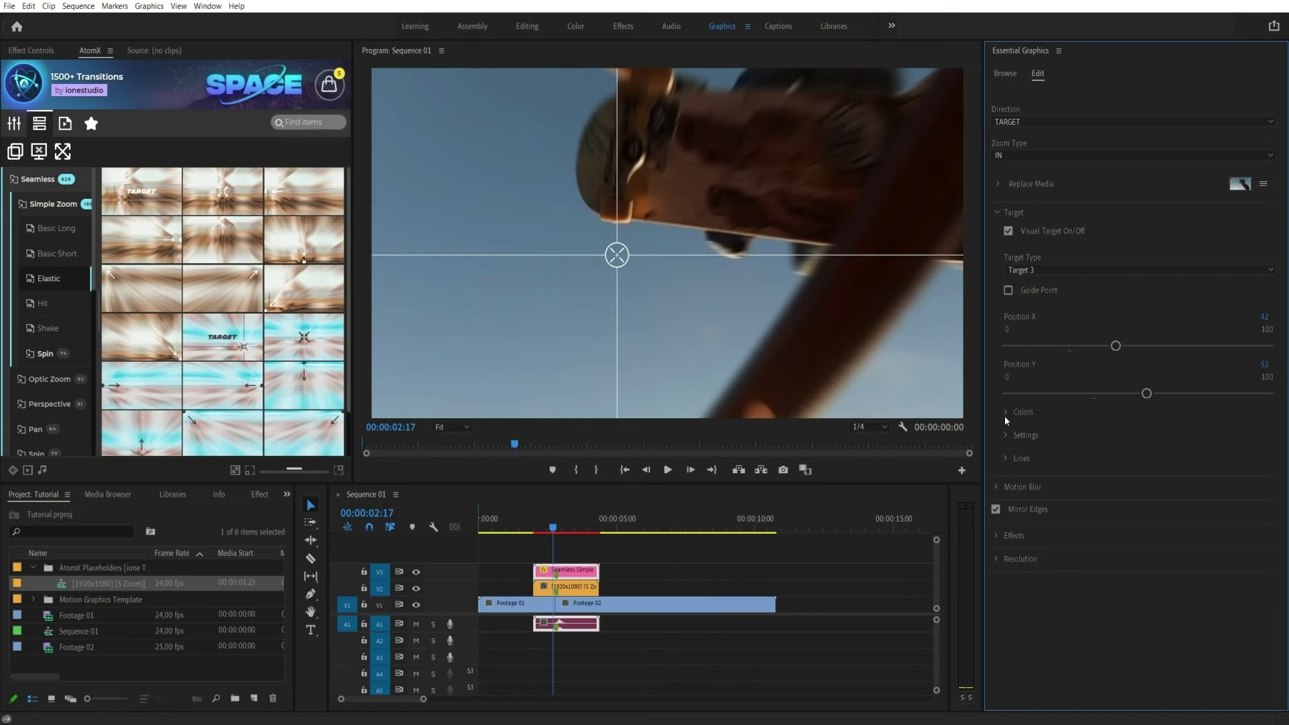
# Enlarge the zoom target to size 201 and switch its shape to Target 2
pyautogui.click(1006, 437)
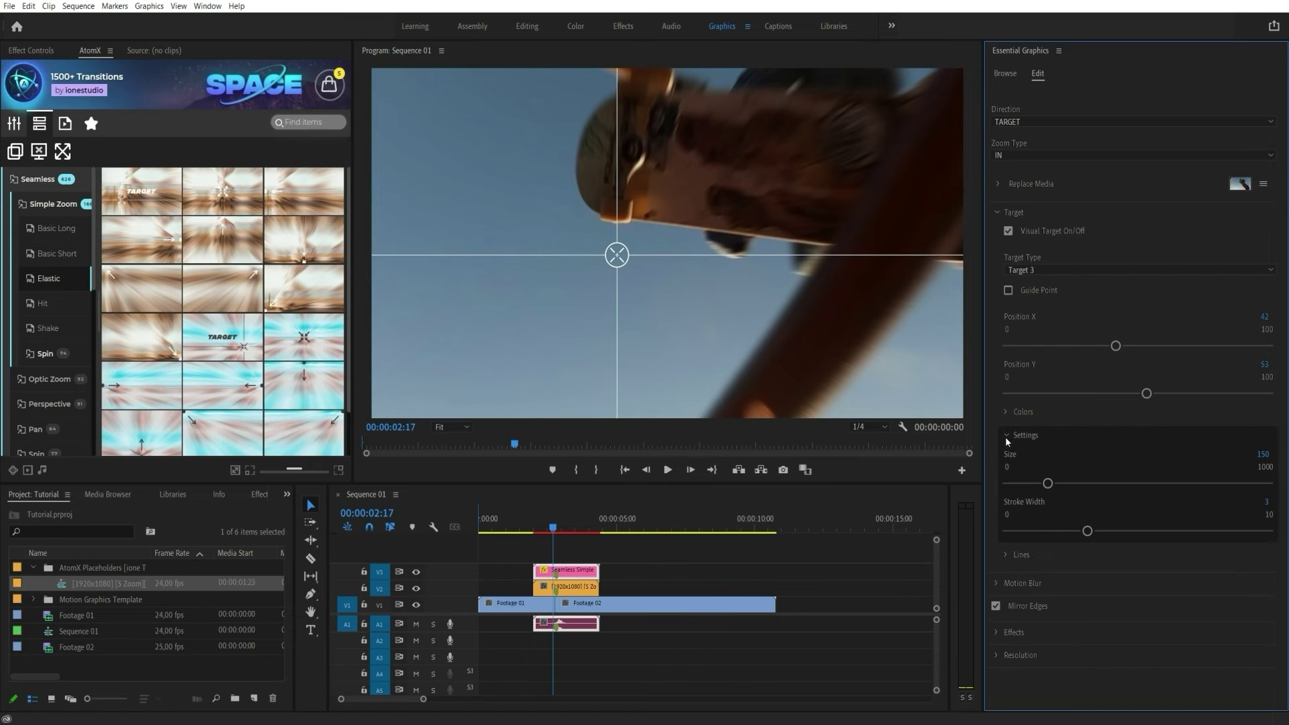
pyautogui.moveTo(1048, 485); pyautogui.dragTo(1061, 484)
pyautogui.click(1005, 412)
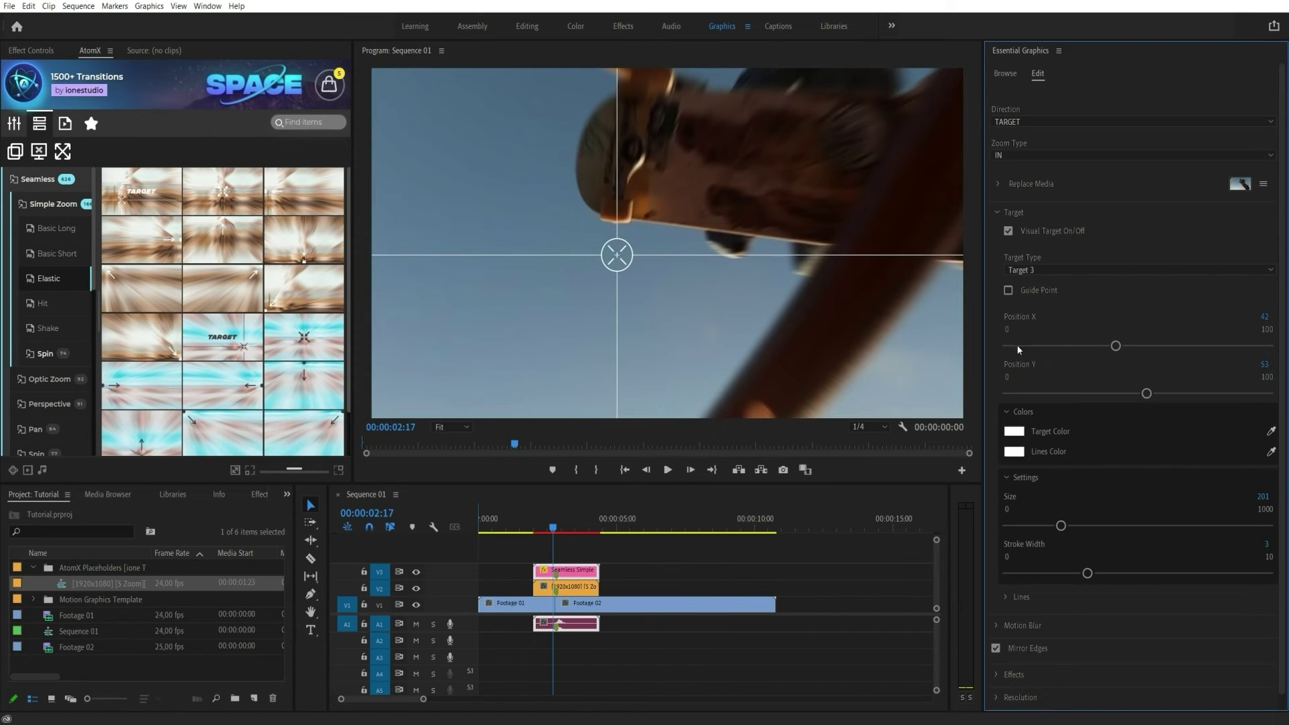
pyautogui.click(1064, 269)
pyautogui.click(1059, 280)
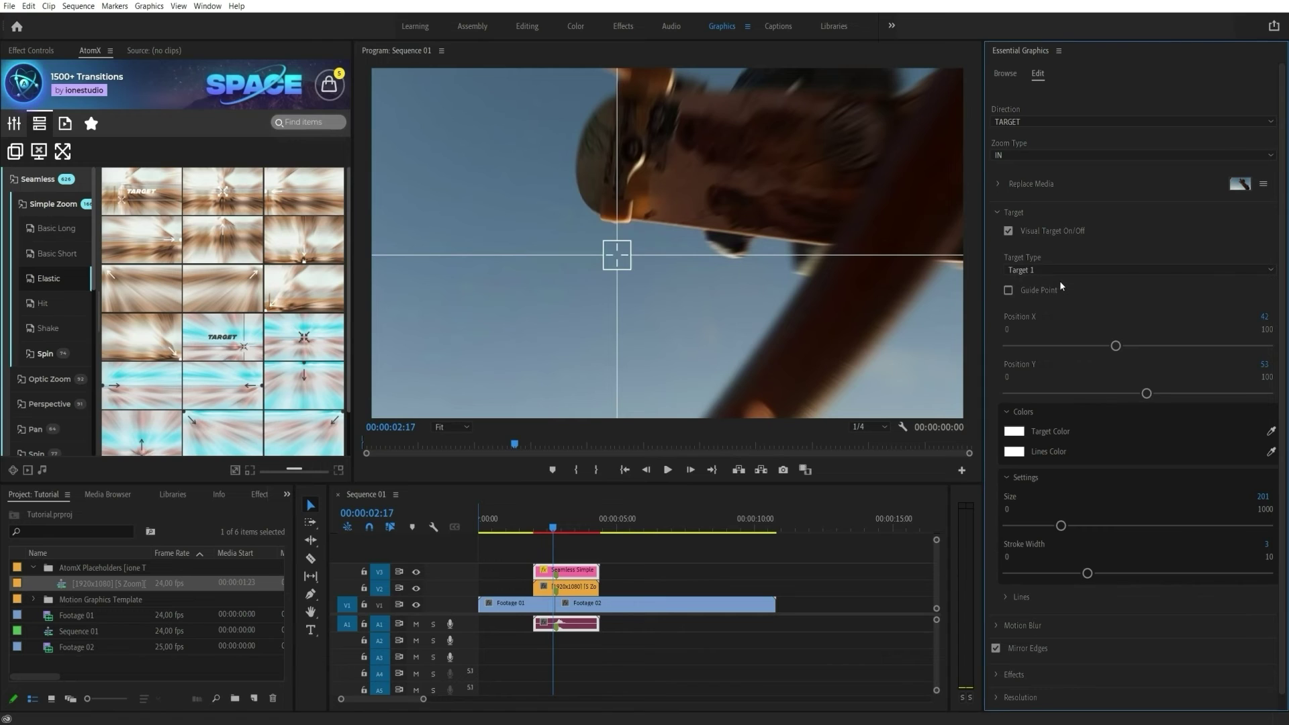
pyautogui.click(1066, 269)
pyautogui.click(1054, 295)
pyautogui.click(998, 212)
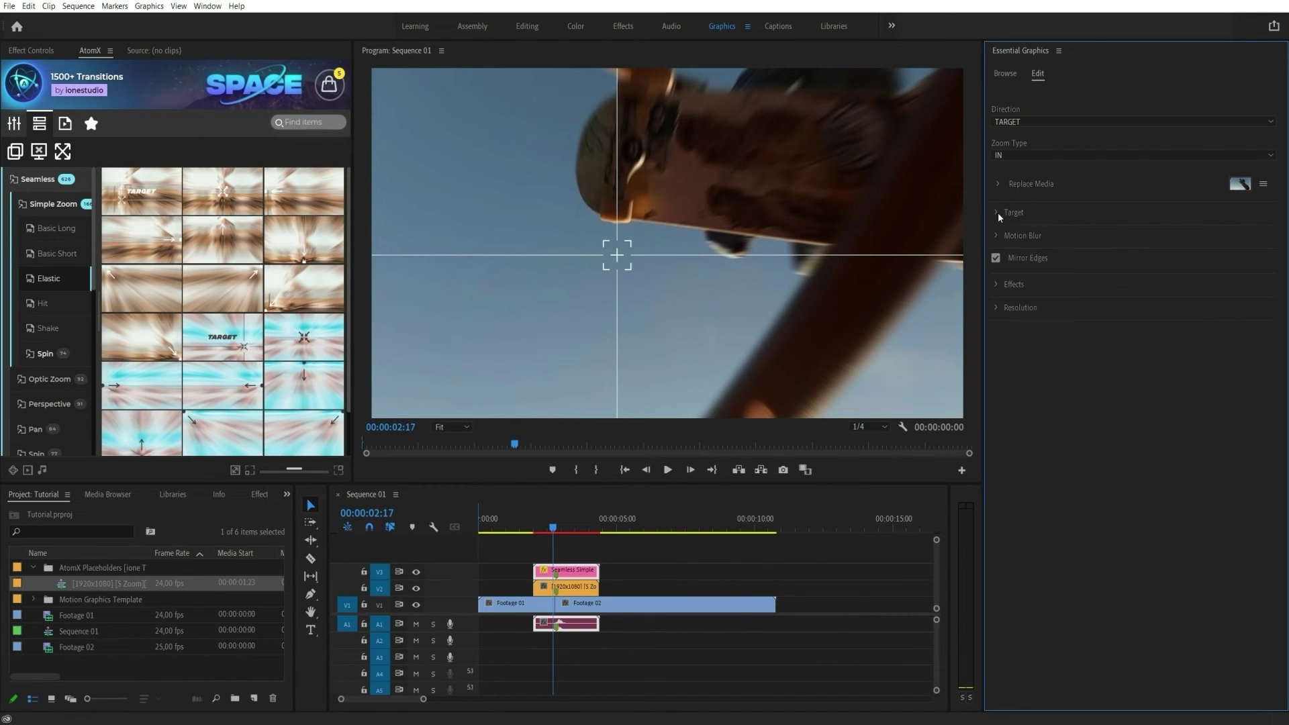
# Set the zoom direction to Center and cut the transition clip at 00:00:02:19
pyautogui.click(1039, 123)
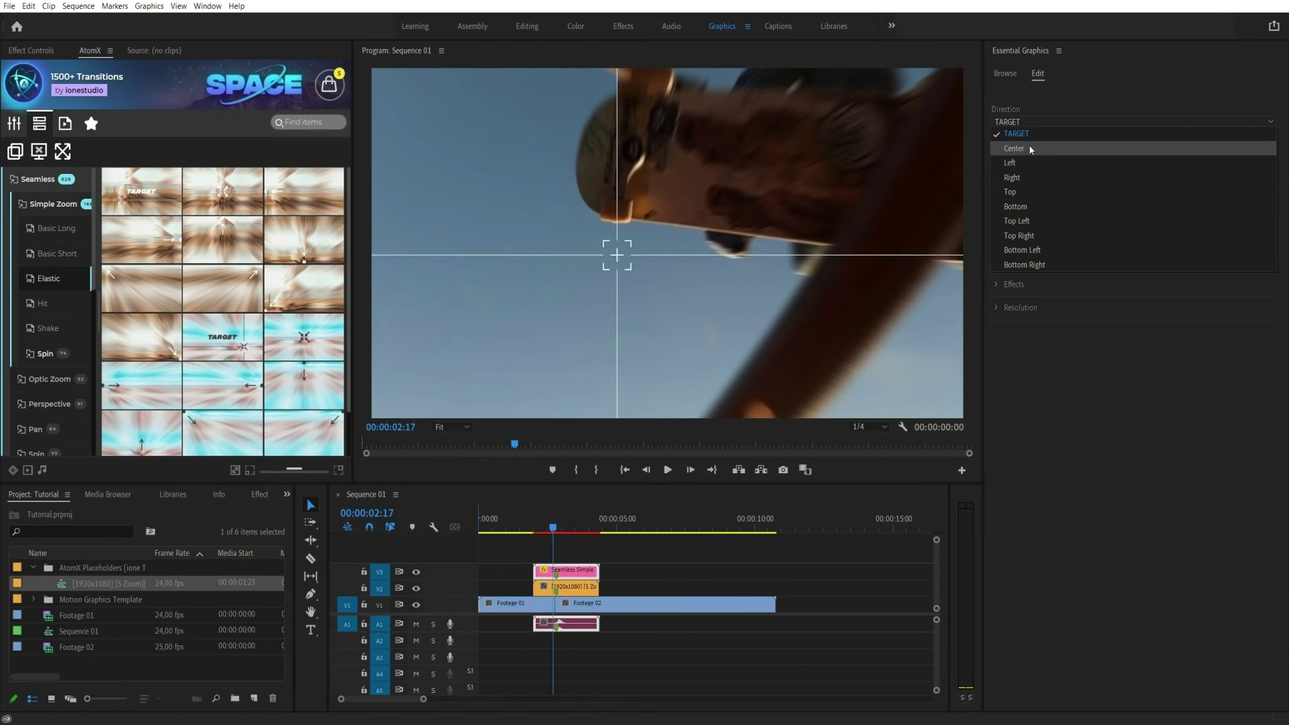
pyautogui.click(1039, 148)
pyautogui.click(575, 507)
pyautogui.press('Left')
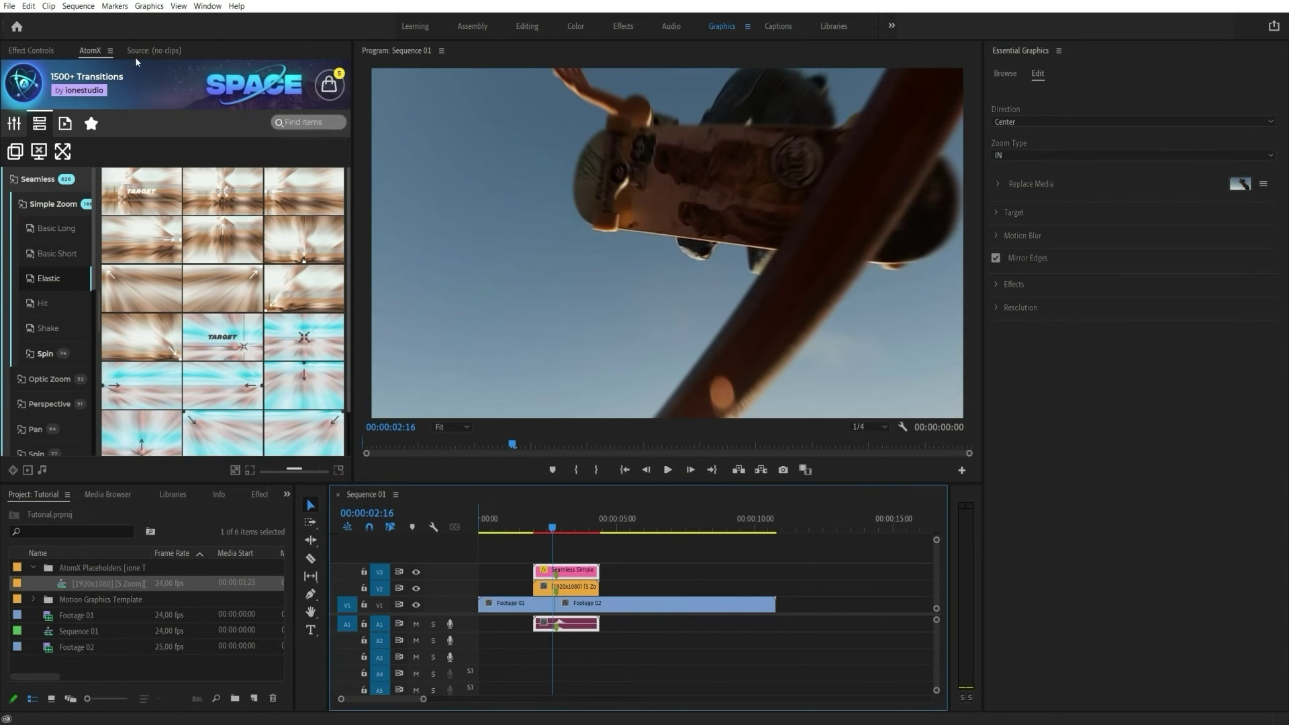
pyautogui.press('Right')
pyautogui.press('Right')
pyautogui.press('Right')
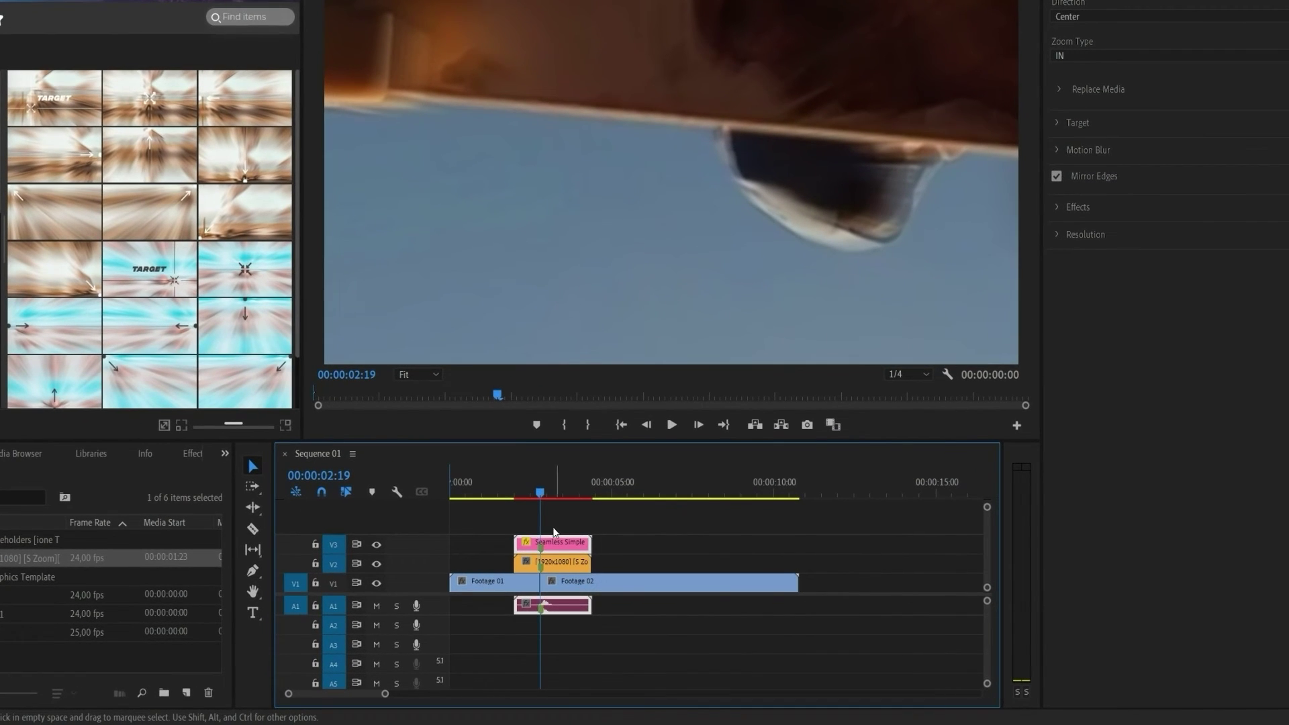
pyautogui.press('c')
pyautogui.click(540, 542)
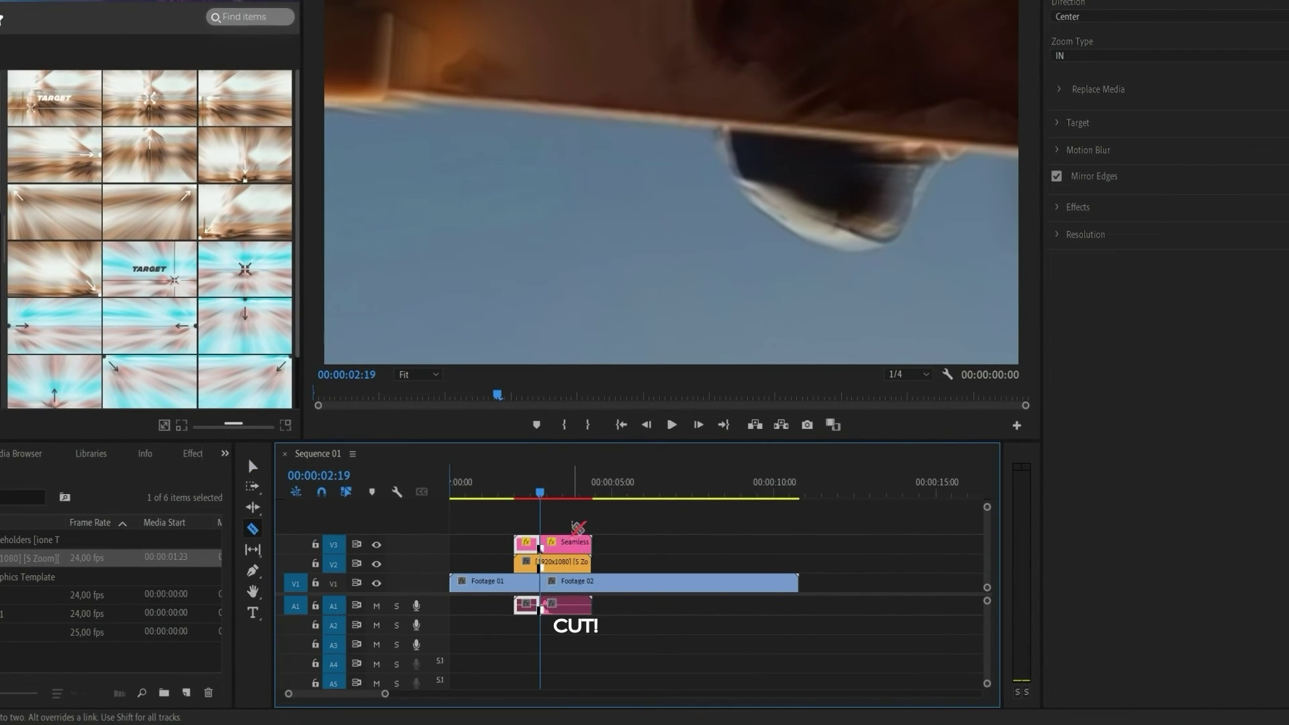
pyautogui.press('v')
# Make the first half zoom Left and the second half Right, then play it back
pyautogui.click(533, 497)
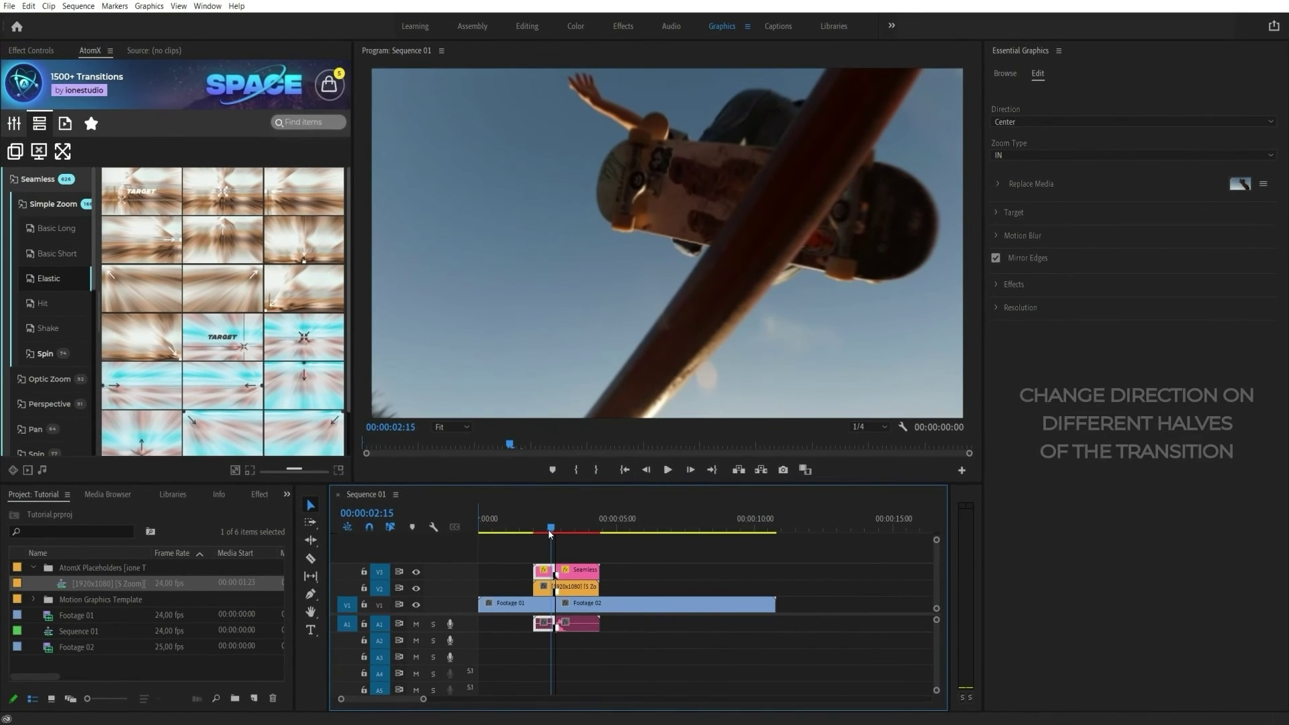
pyautogui.click(1041, 122)
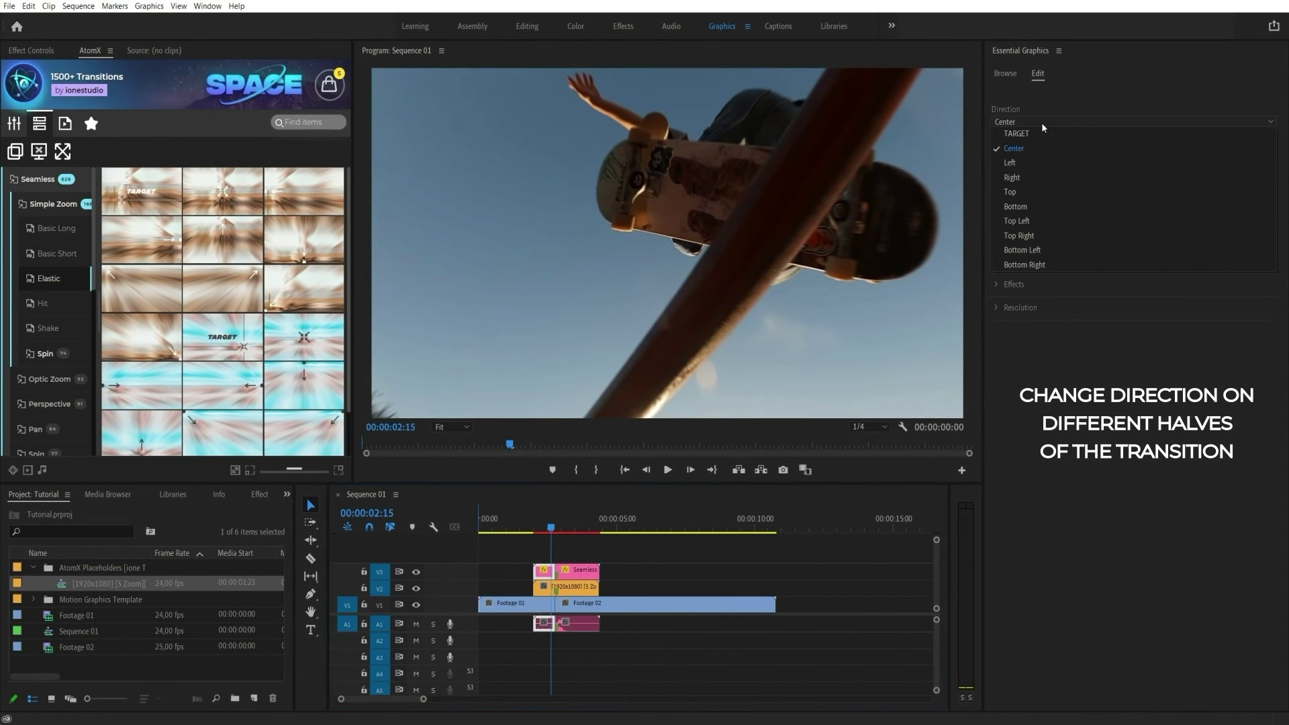
pyautogui.click(1033, 159)
pyautogui.moveTo(547, 526); pyautogui.dragTo(568, 529)
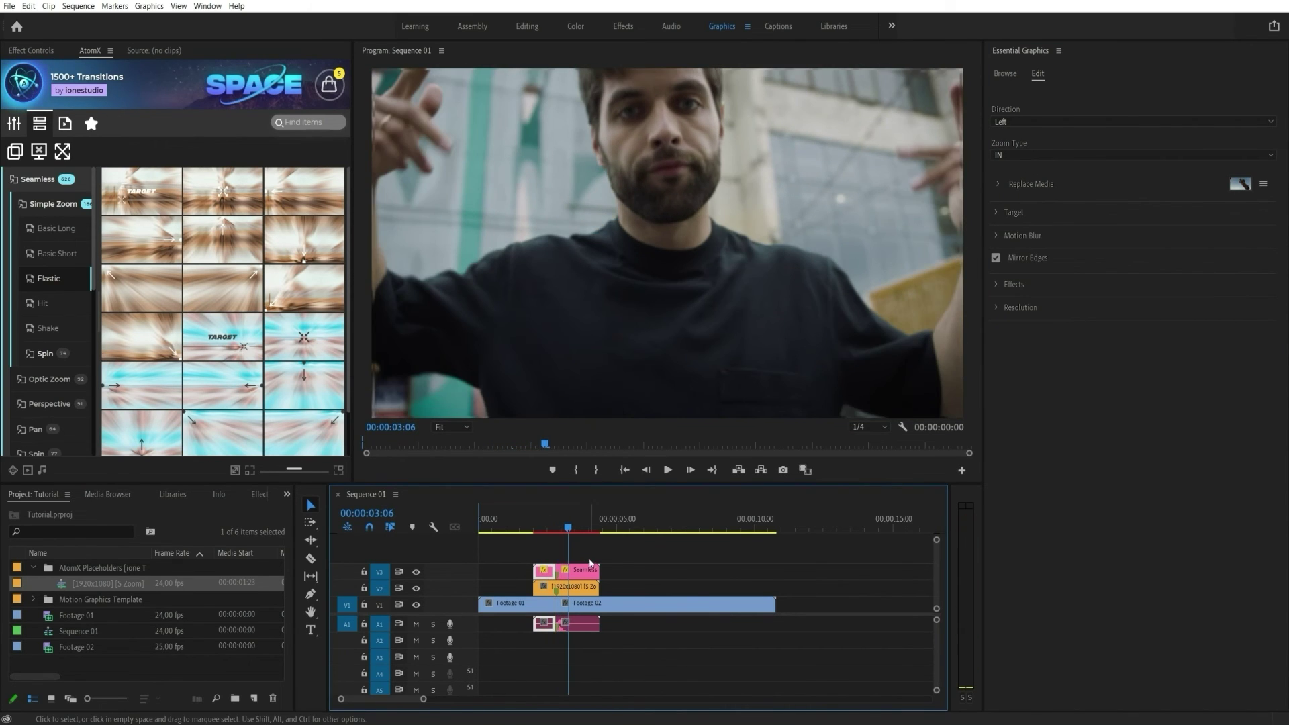
pyautogui.click(1054, 124)
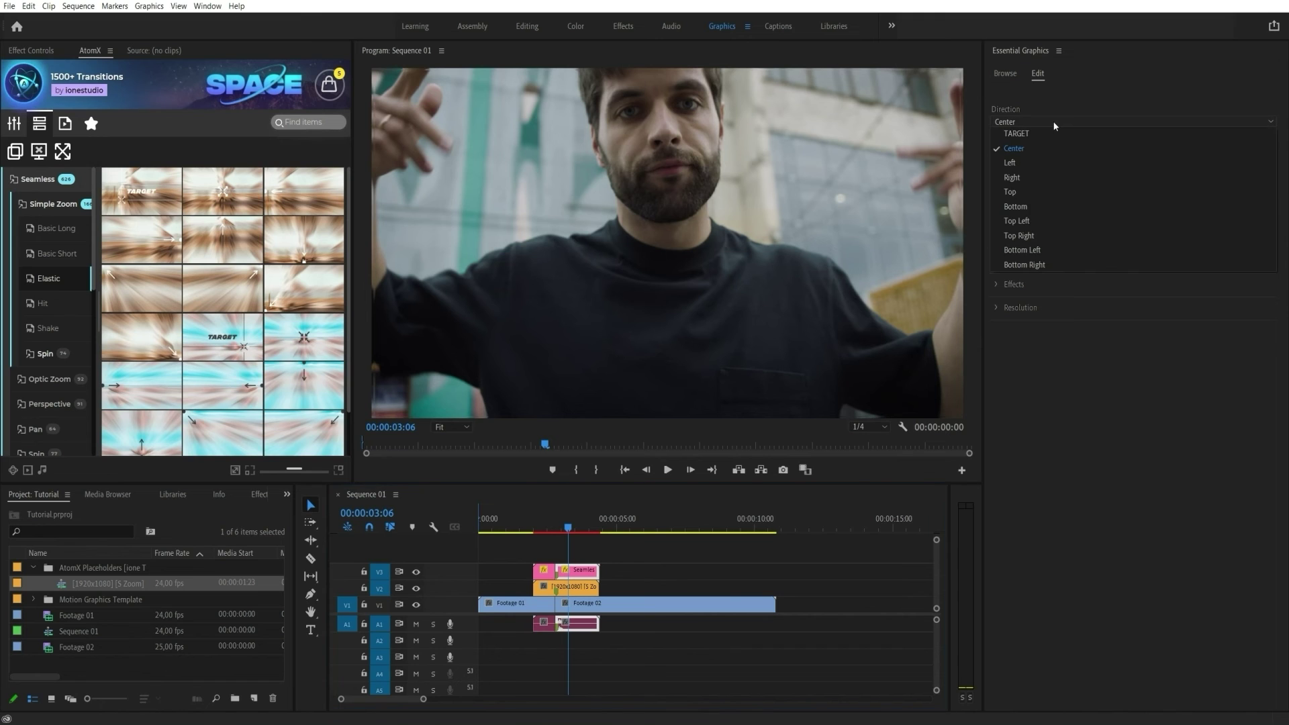
pyautogui.click(1035, 177)
pyautogui.moveTo(560, 531); pyautogui.dragTo(588, 529)
pyautogui.press('space')
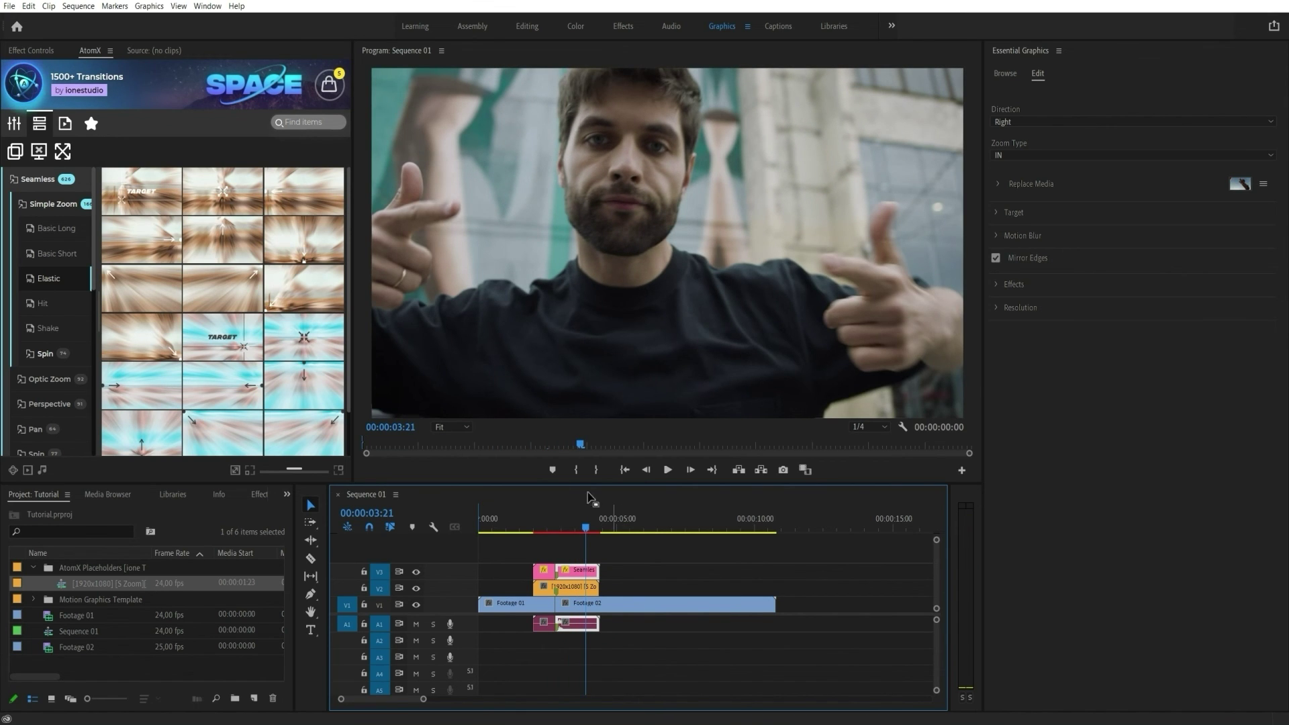
# Star a Hit zoom and an Optic Zoom Basic Long transition, then view the three favourites
pyautogui.click(329, 243)
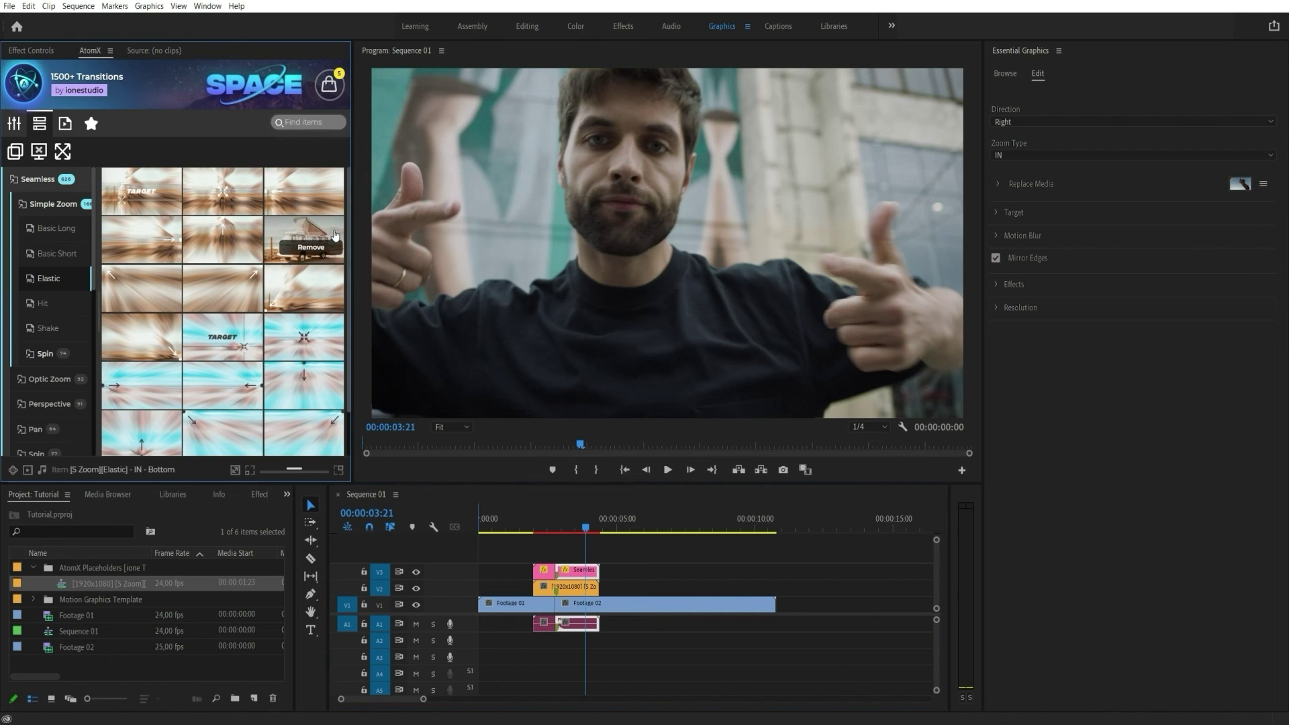
pyautogui.click(73, 304)
pyautogui.click(169, 277)
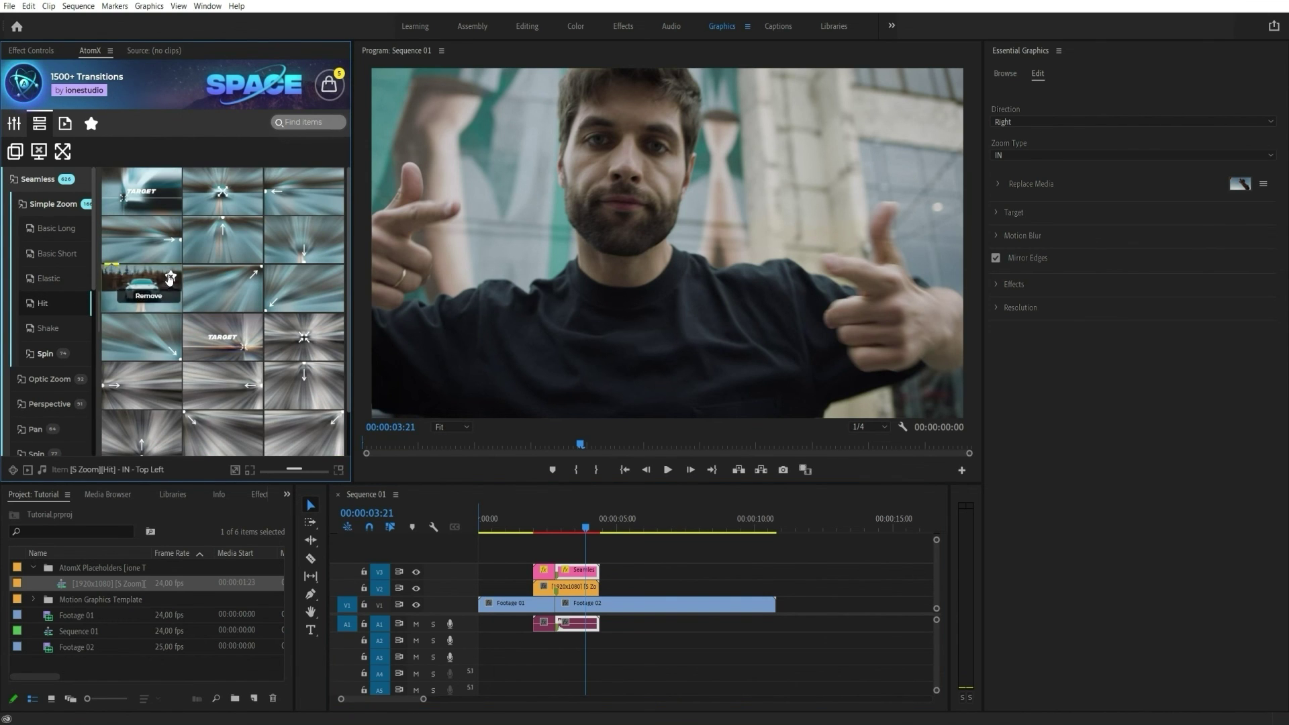
pyautogui.click(50, 379)
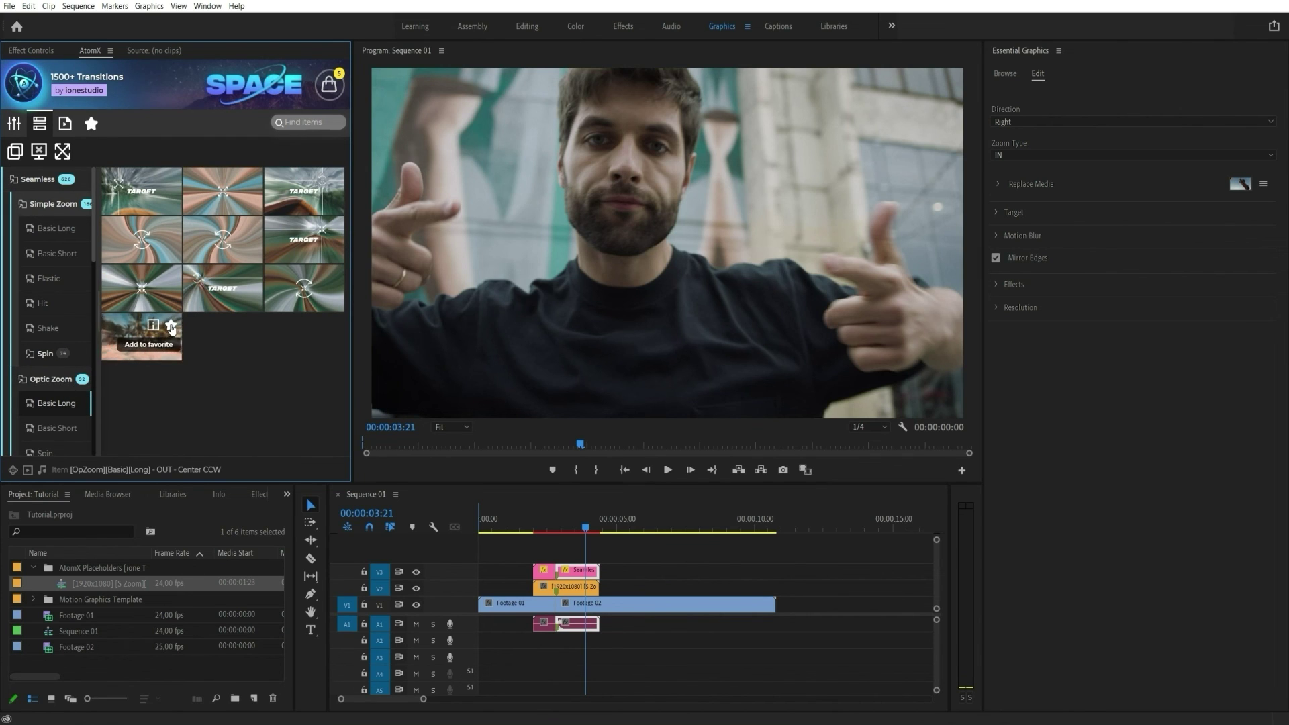
pyautogui.click(170, 327)
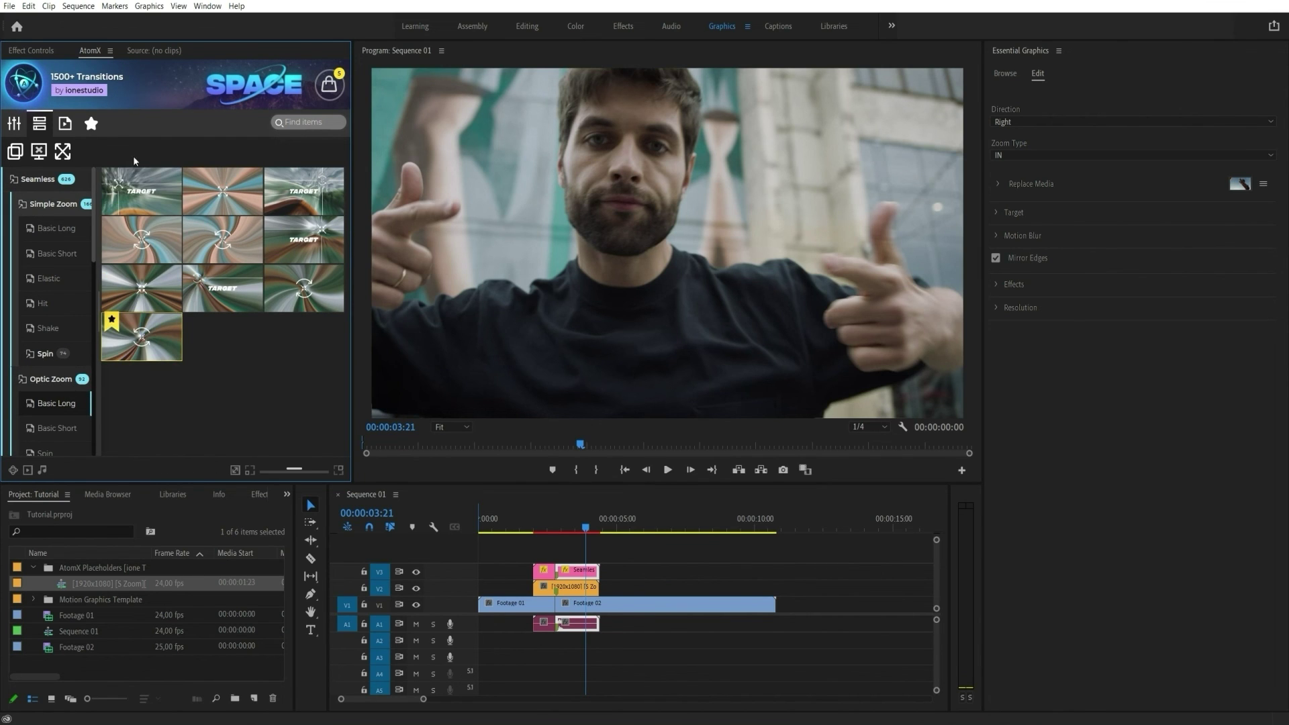
pyautogui.click(92, 125)
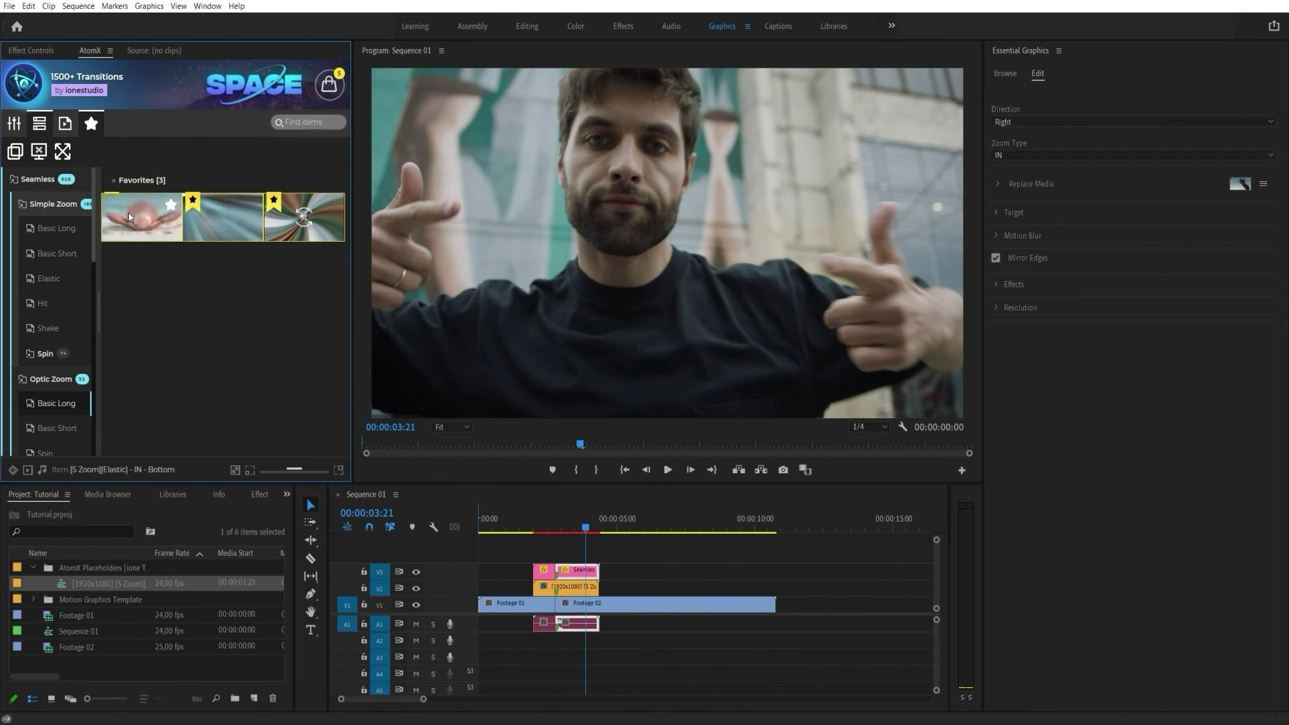